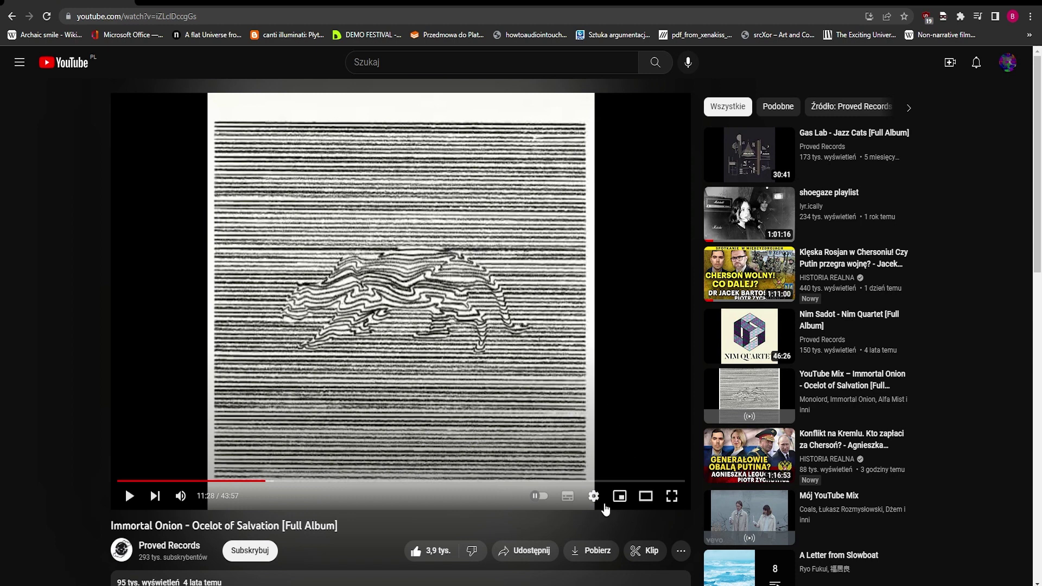
Step: Switch to TouchDesigner and examine the distorted line pattern of the album cover in the Movie File In operator
mouse_move(604, 585)
left_click(604, 546)
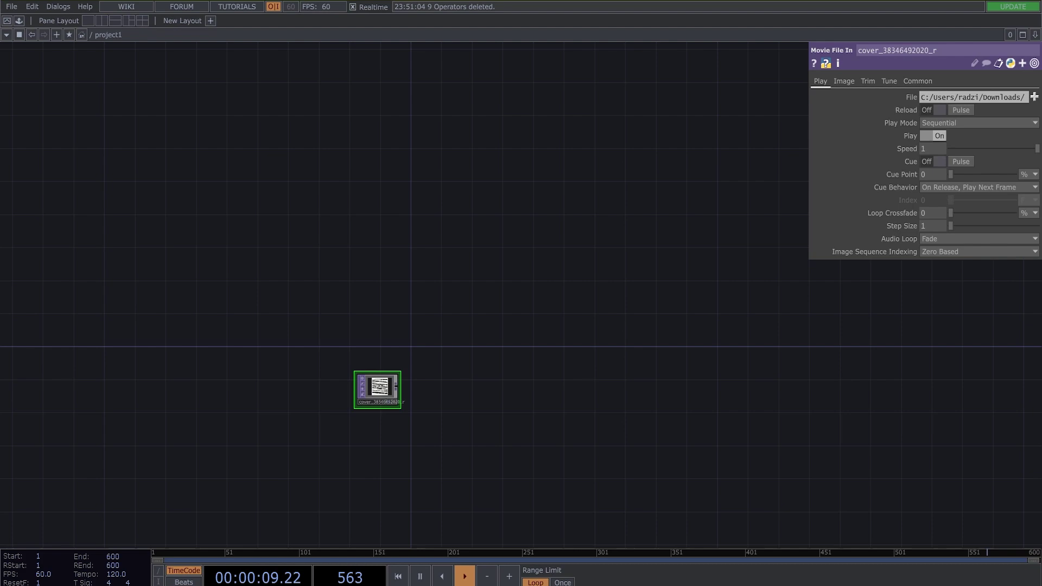
middle_click_drag(363, 328, 394, 341)
left_click_drag(464, 315, 451, 228)
middle_click_drag(395, 269, 424, 294)
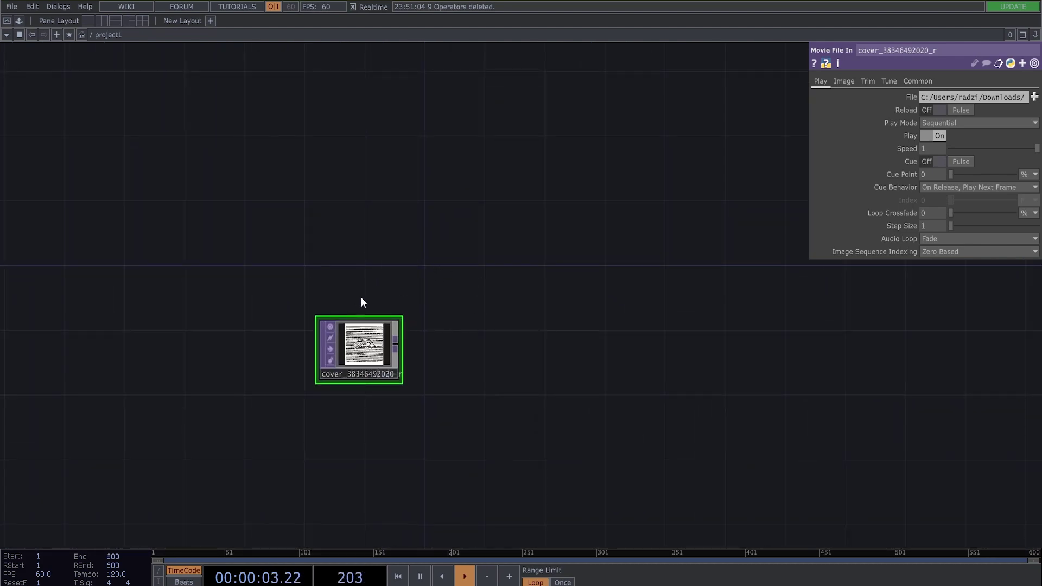
scroll(362, 302, "up", 6)
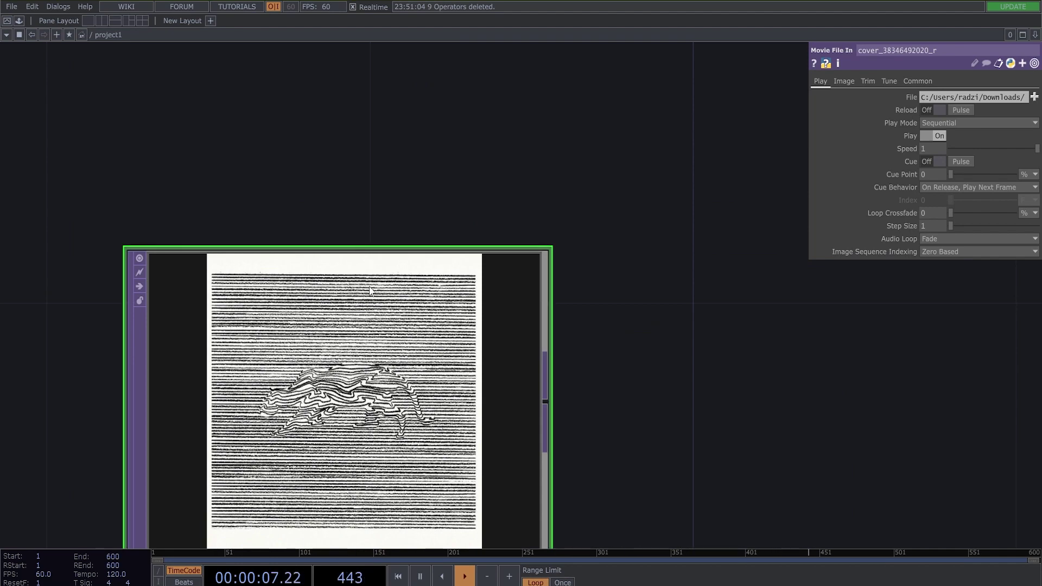
left_click_drag(662, 352, 675, 286)
scroll(548, 234, "down", 3)
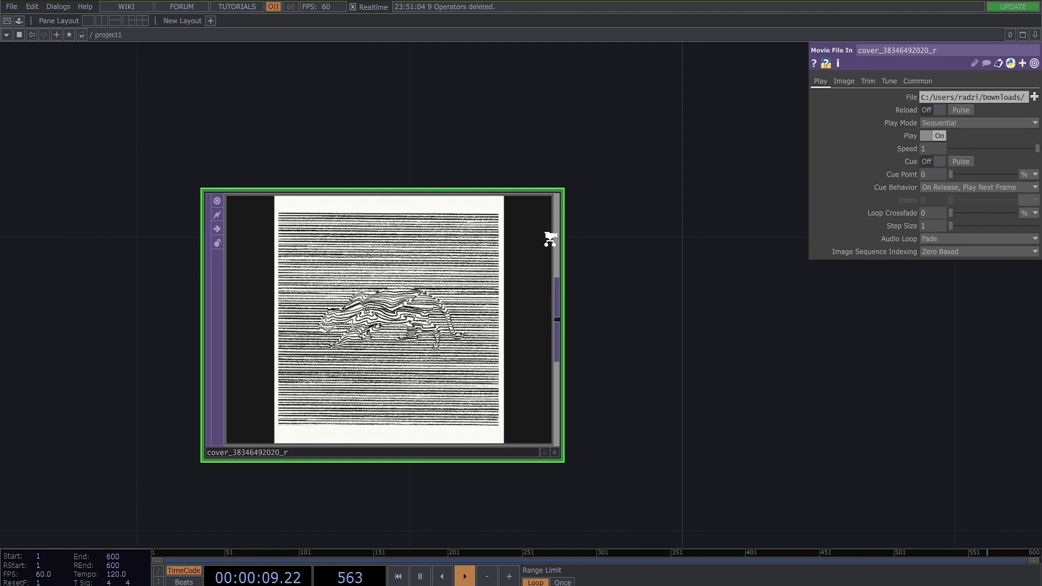
scroll(413, 304, "up", 3)
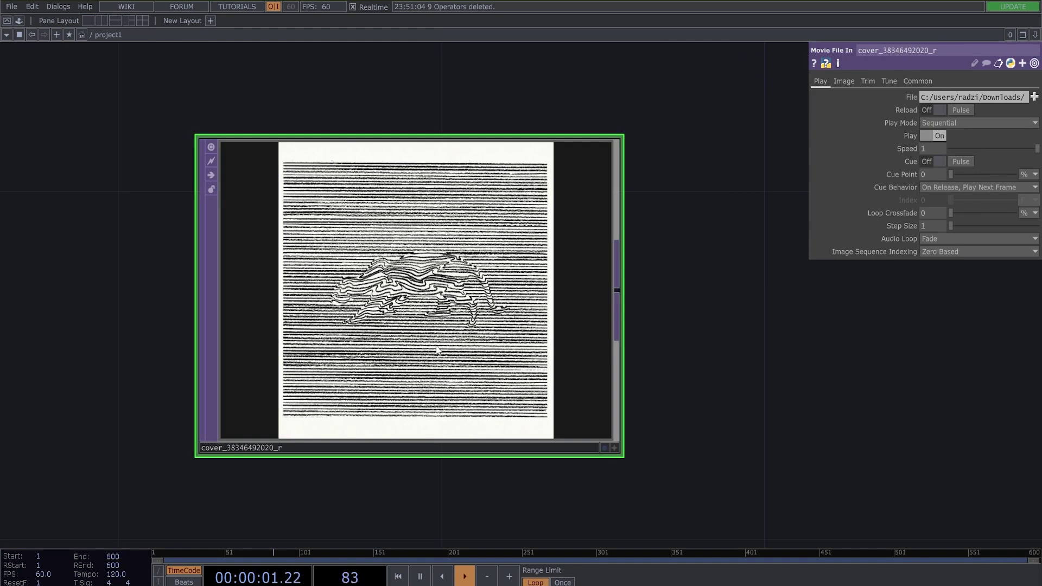
scroll(472, 282, "down", 5)
scroll(466, 247, "up", 4)
scroll(481, 429, "down", 6)
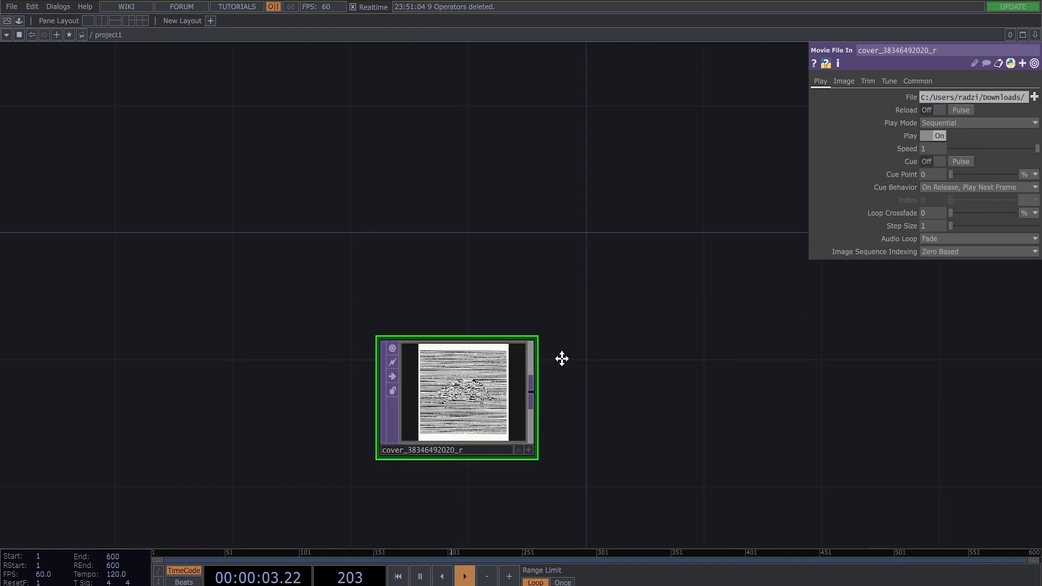
Step: Create a Rectangle TOP in the empty network area above the cover image operator
left_click_drag(560, 358, 524, 505)
double_click(396, 326)
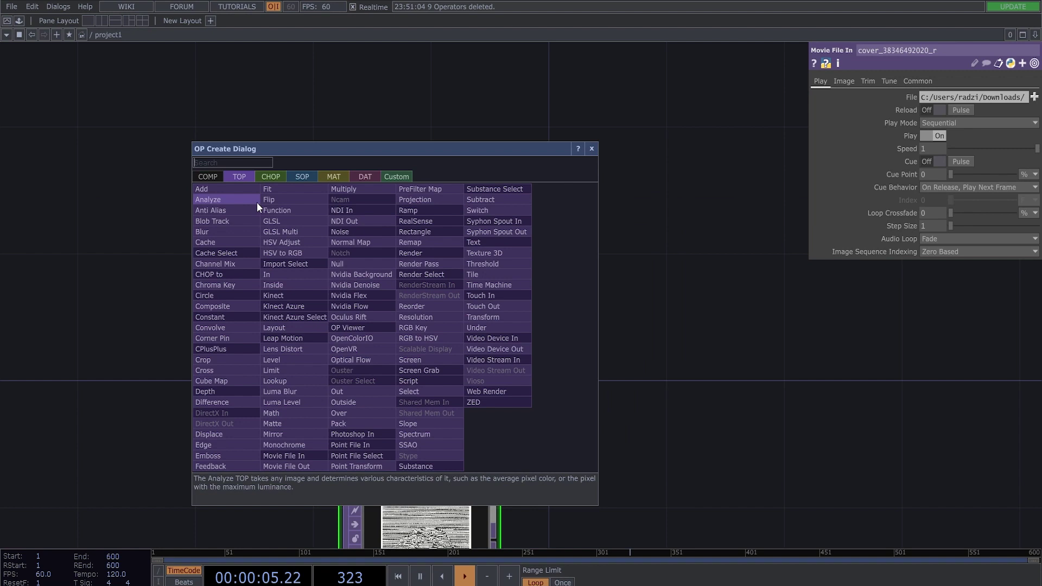
type("rec")
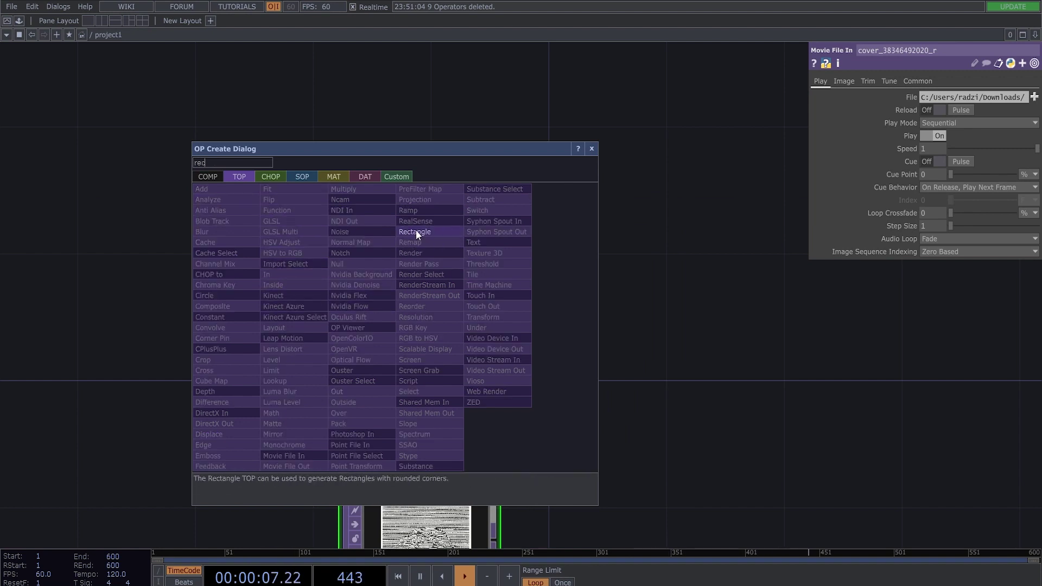
left_click(416, 231)
left_click(416, 299)
Step: Set the Rectangle TOP's output resolution to 1280 by 1280
left_click(895, 81)
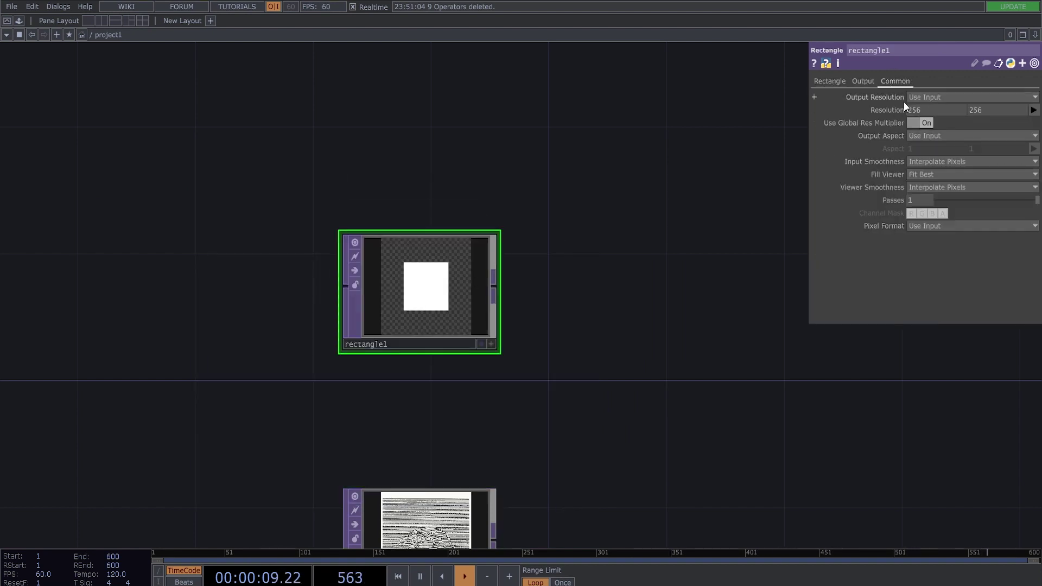
left_click(924, 108)
type("1280")
key("Return")
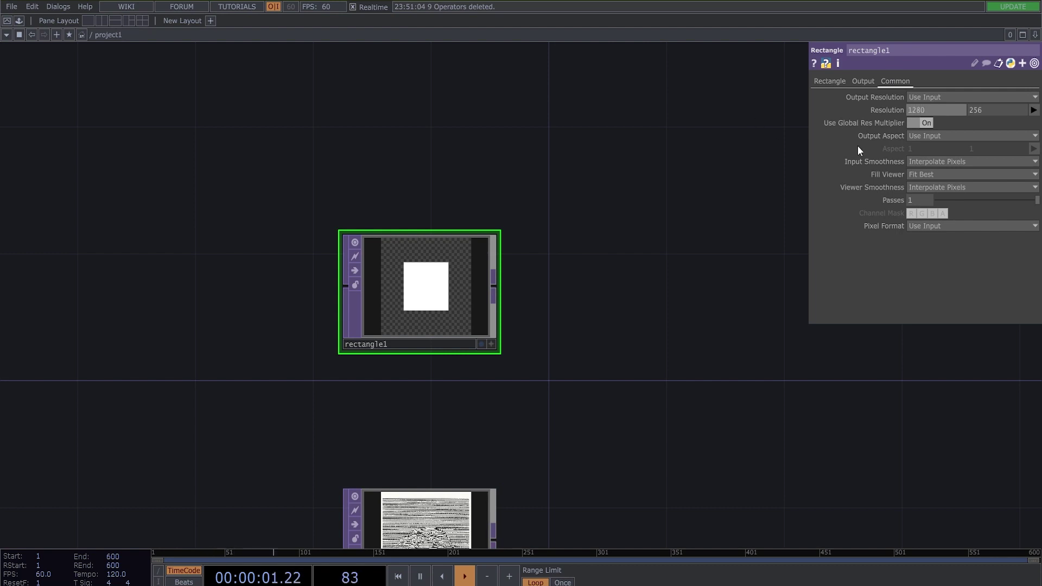
left_click(993, 110)
type("1280")
key("Return")
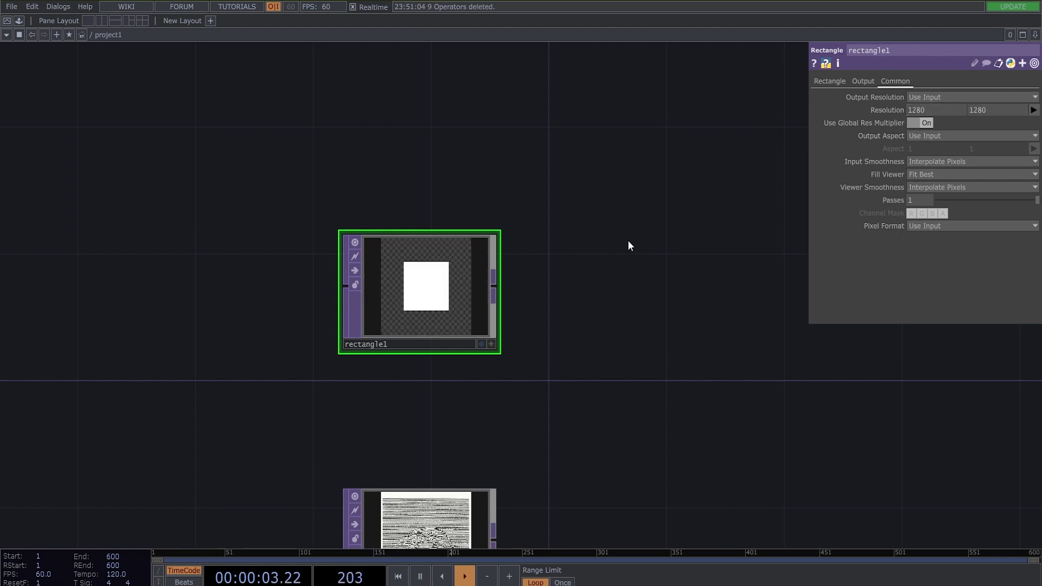
Step: Set the rectangle's size to 1 by 0.004 so it forms a thin full-width horizontal line
scroll(433, 297, "up", 2)
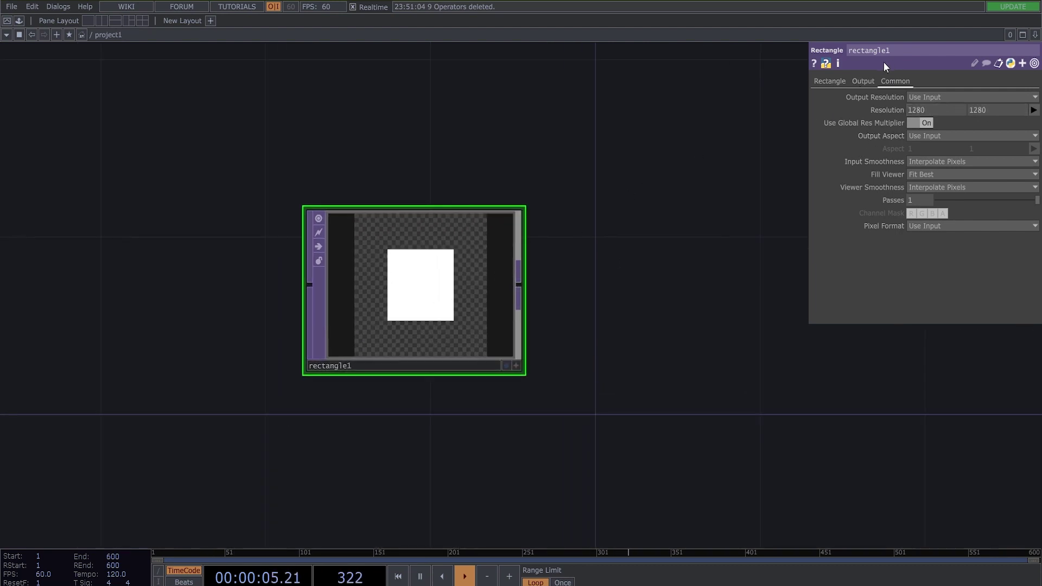
left_click(830, 81)
scroll(683, 244, "up", 2)
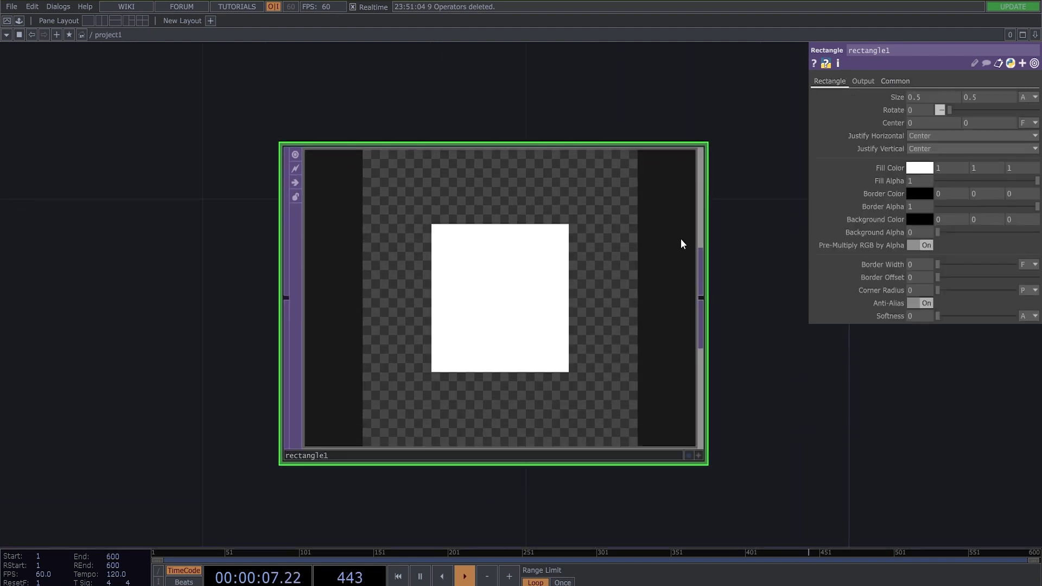
middle_click_drag(926, 99, 980, 82)
scroll(461, 345, "up", 5)
scroll(717, 274, "down", 5)
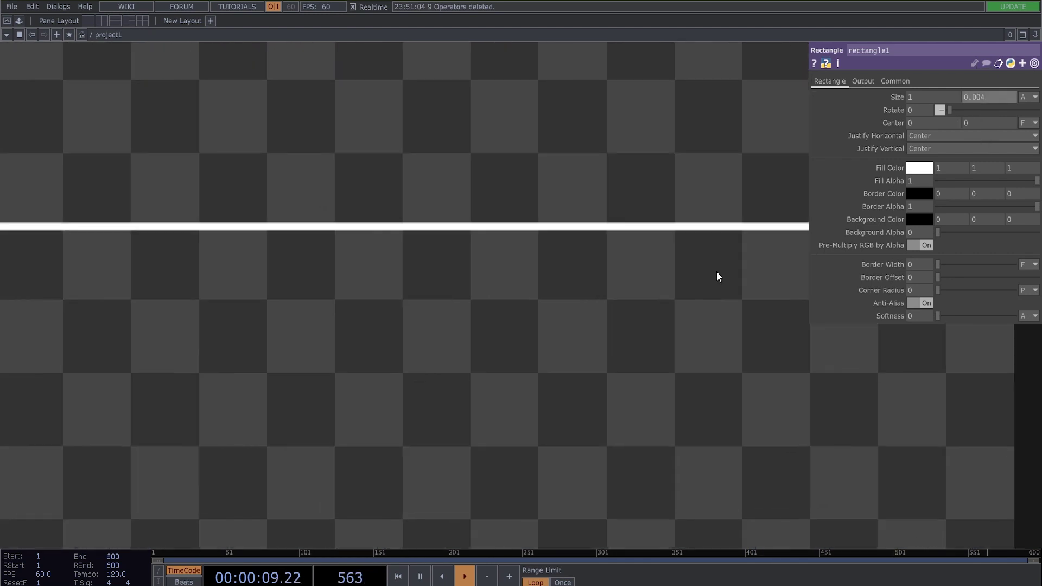
Step: Add a Transform TOP beside rectangle1, with rectangle1 feeding its input
left_click_drag(899, 425, 454, 472)
scroll(454, 447, "down", 2)
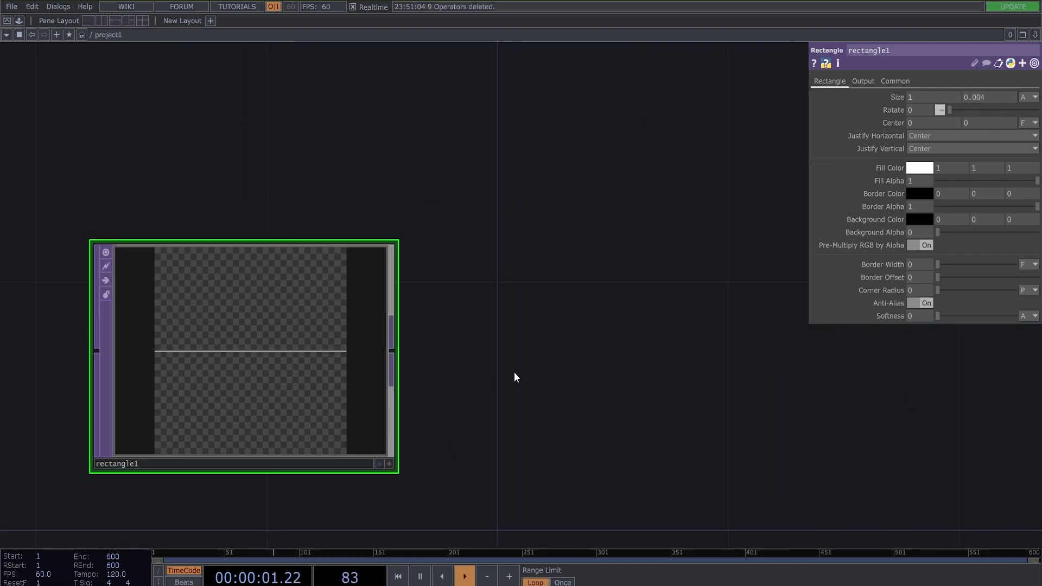
scroll(401, 373, "down", 4)
scroll(516, 342, "down", 2)
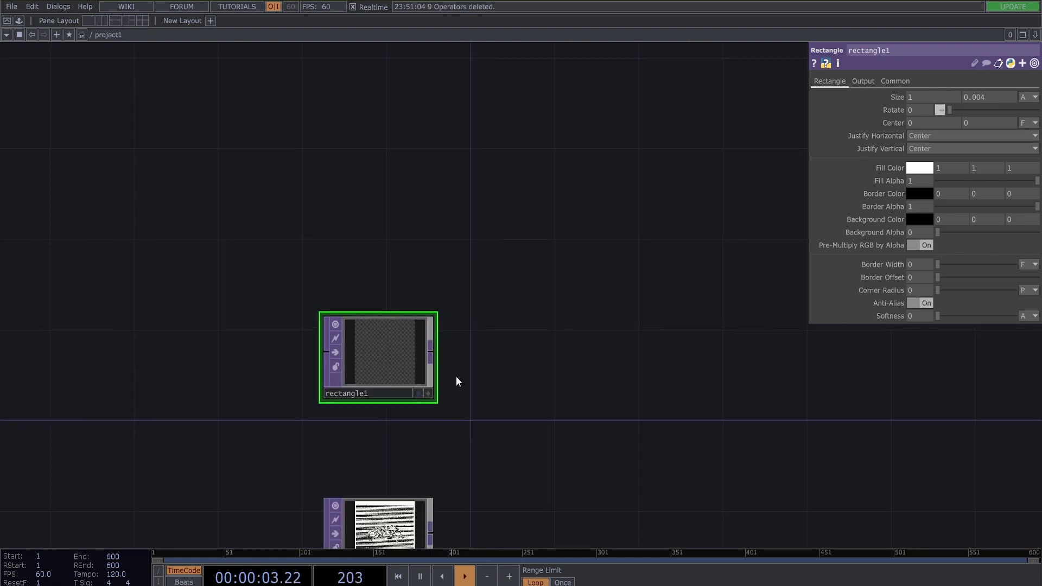
scroll(451, 380, "up", 3)
key("Tab")
type("tra")
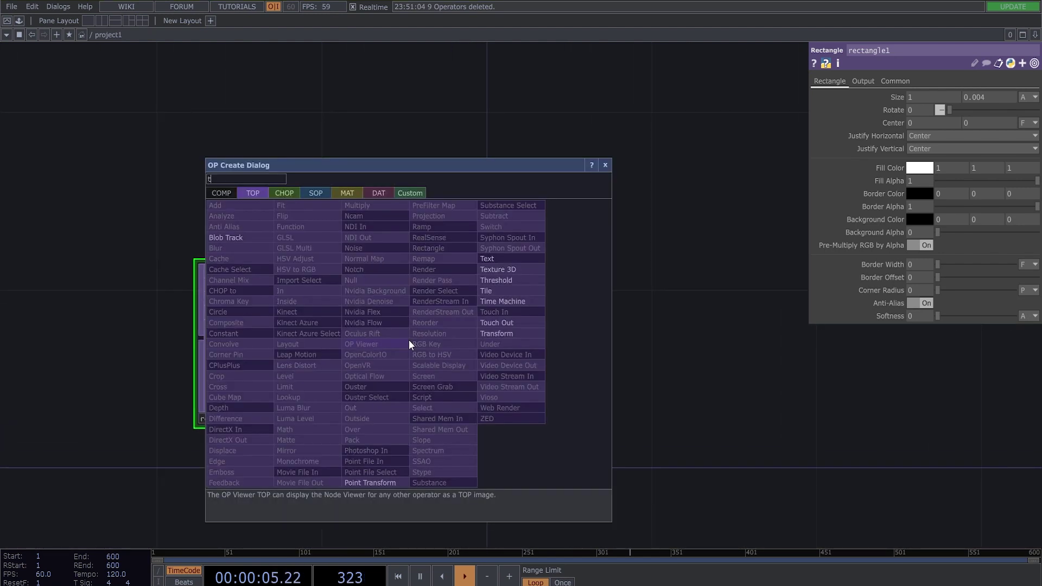
left_click(513, 335)
left_click(568, 353)
Step: Set transform1's vertical translate to 0.492 to move the line near the image's upper edge
scroll(570, 353, "up", 5)
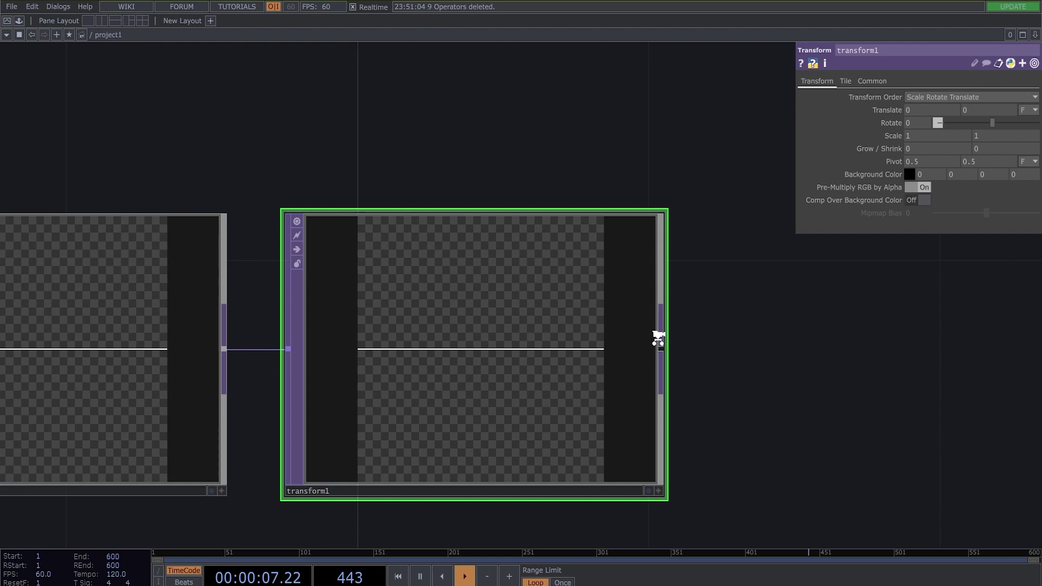
scroll(572, 260, "up", 2)
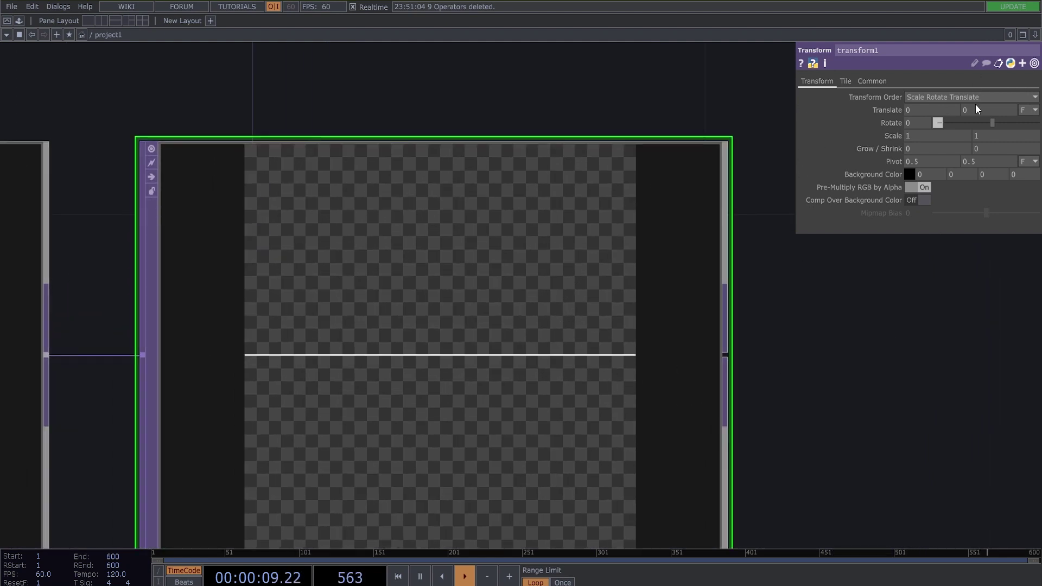
scroll(975, 108, "up", 2)
scroll(730, 354, "down", 5)
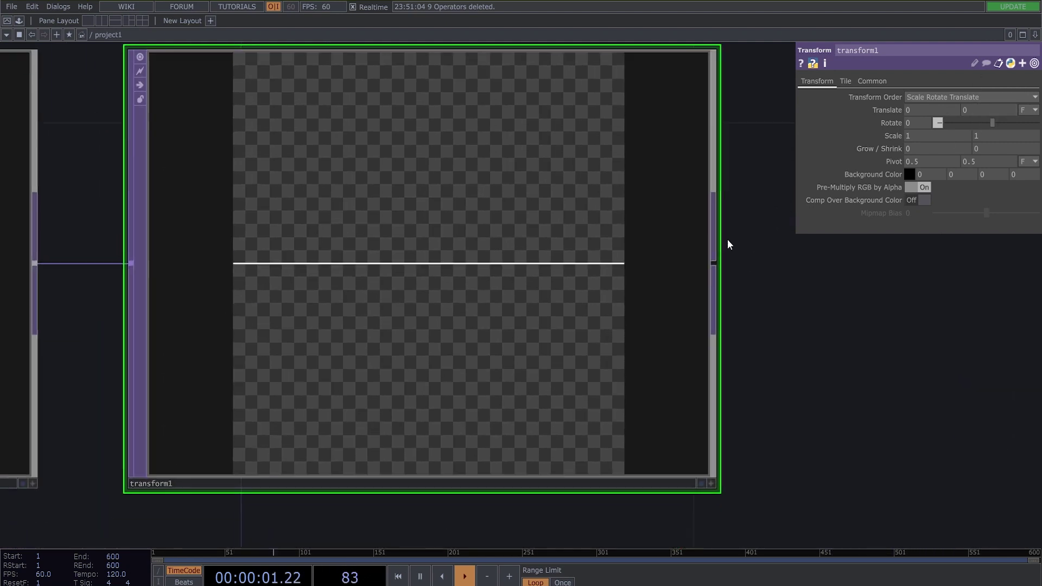
middle_click_drag(969, 106, 981, 126)
scroll(521, 46, "up", 10)
scroll(642, 288, "down", 6)
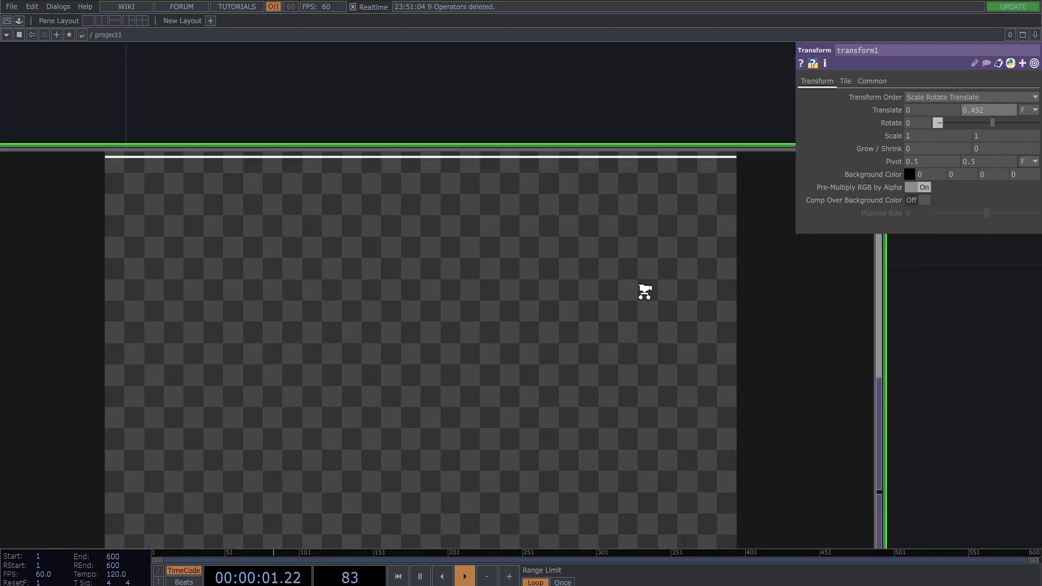
scroll(864, 389, "down", 4)
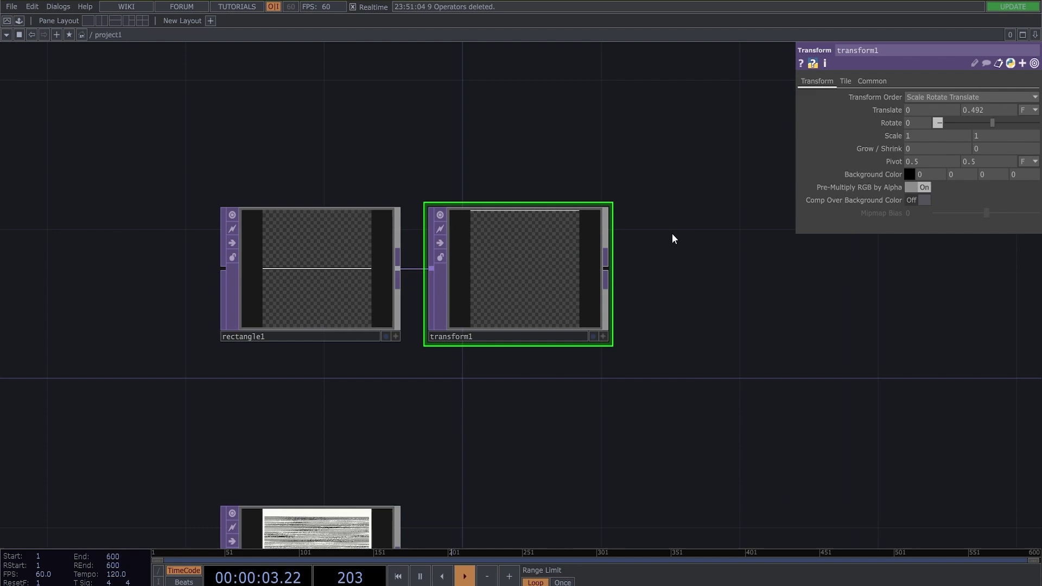
Step: Add a Feedback TOP fed by transform1's output and place it above transform1
left_click_drag(672, 239, 702, 136)
left_click_drag(516, 465, 575, 389)
scroll(425, 342, "up", 5)
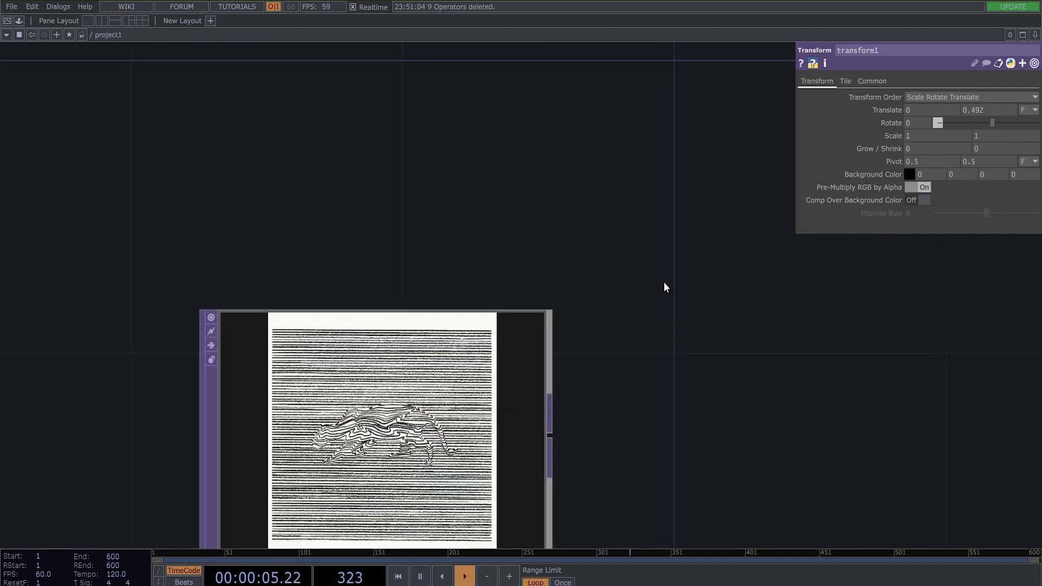
scroll(666, 288, "down", 5)
left_click_drag(728, 282, 344, 400)
scroll(348, 387, "down", 4)
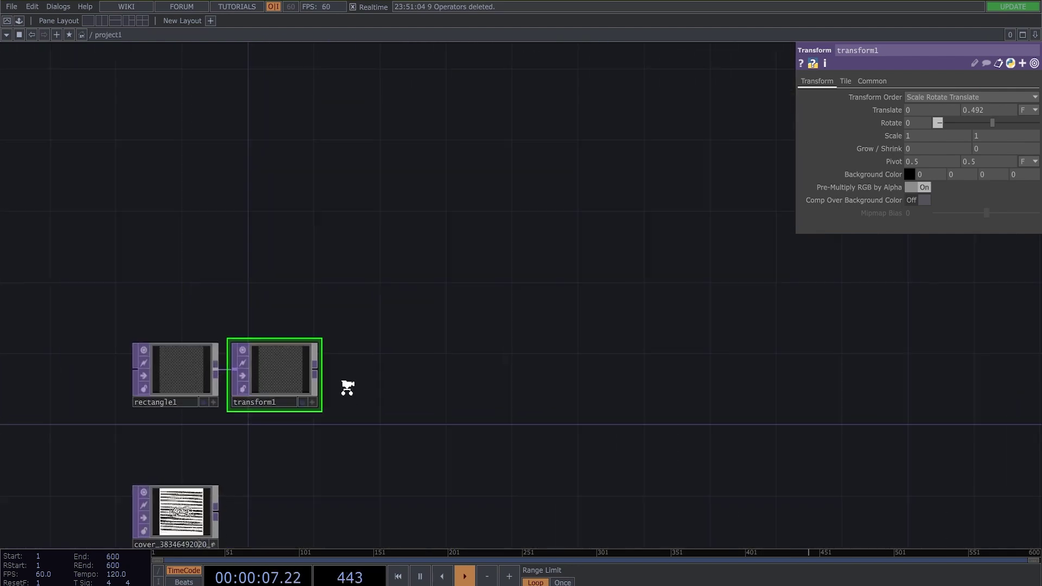
scroll(347, 387, "up", 3)
right_click(288, 360)
type("feed")
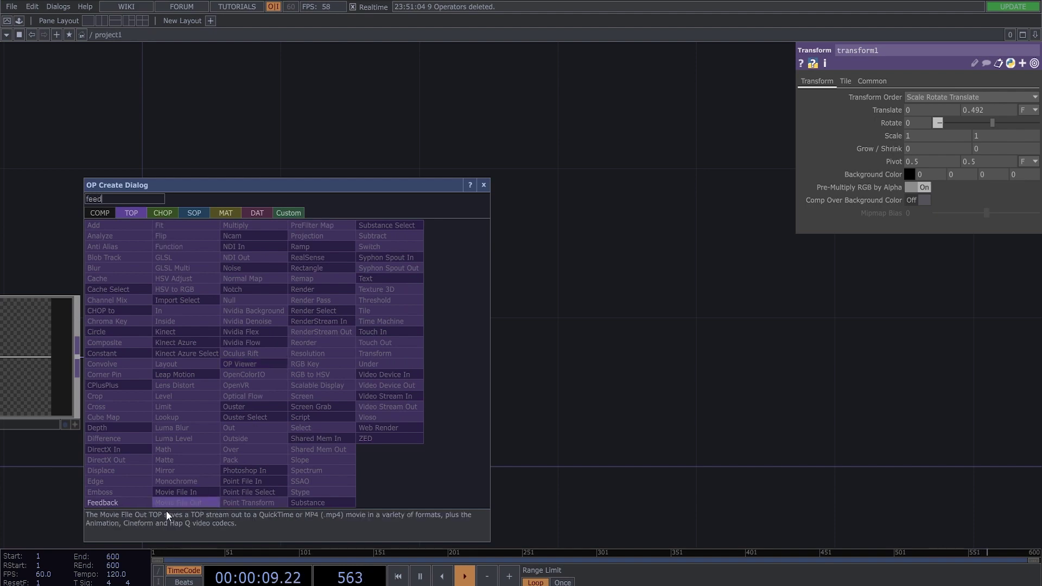
left_click(122, 506)
left_click(288, 137)
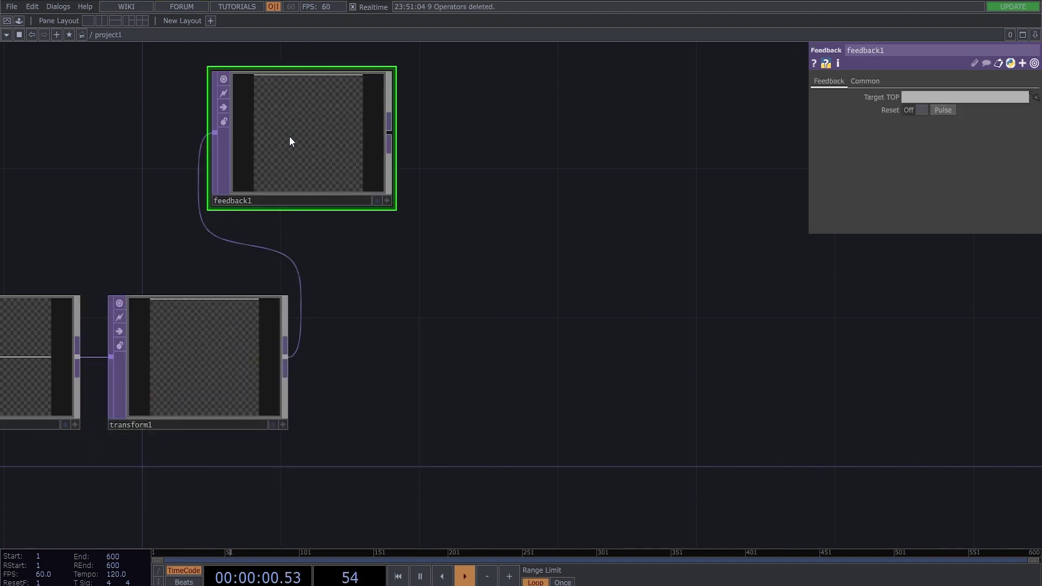
Step: Add a second Transform TOP beside feedback1, fed by feedback1's output
right_click(393, 140)
key("Escape")
left_click(565, 133)
Step: Add a Composite TOP with transform2 and transform1 as inputs, and assign it as feedback1's target
right_click(669, 133)
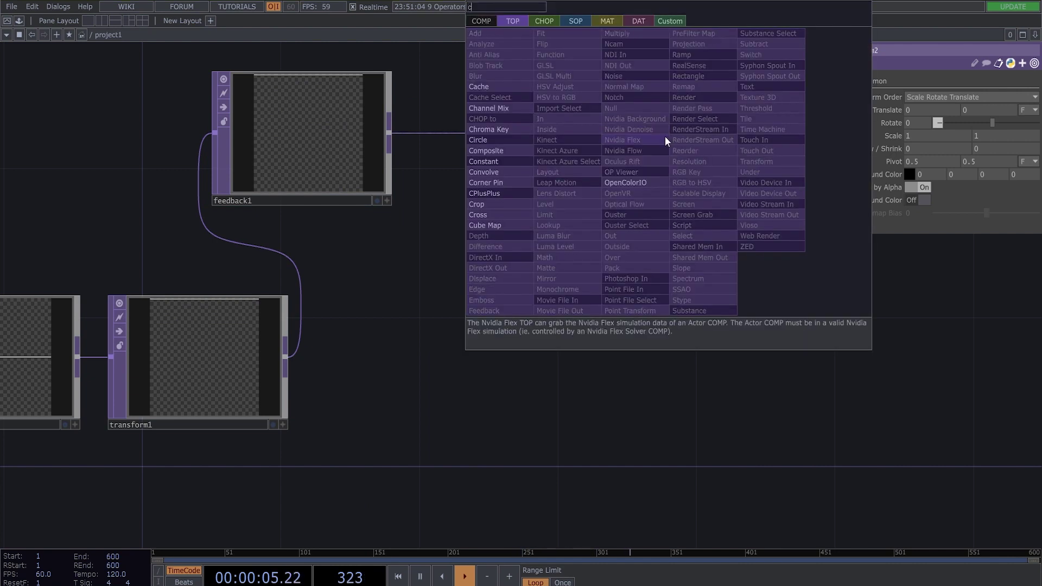
left_click(506, 151)
left_click(679, 365)
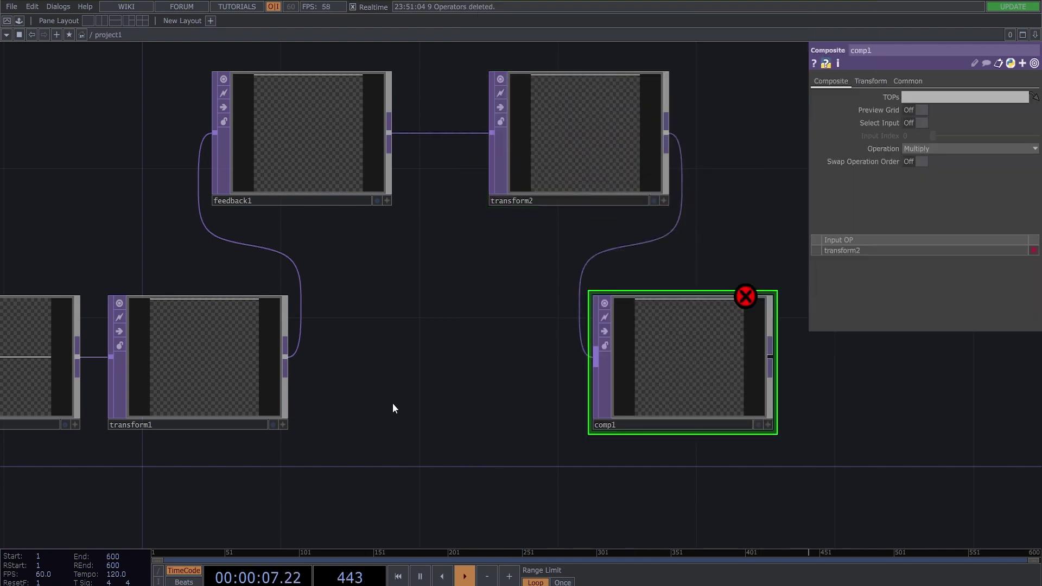
left_click_drag(286, 368, 610, 386)
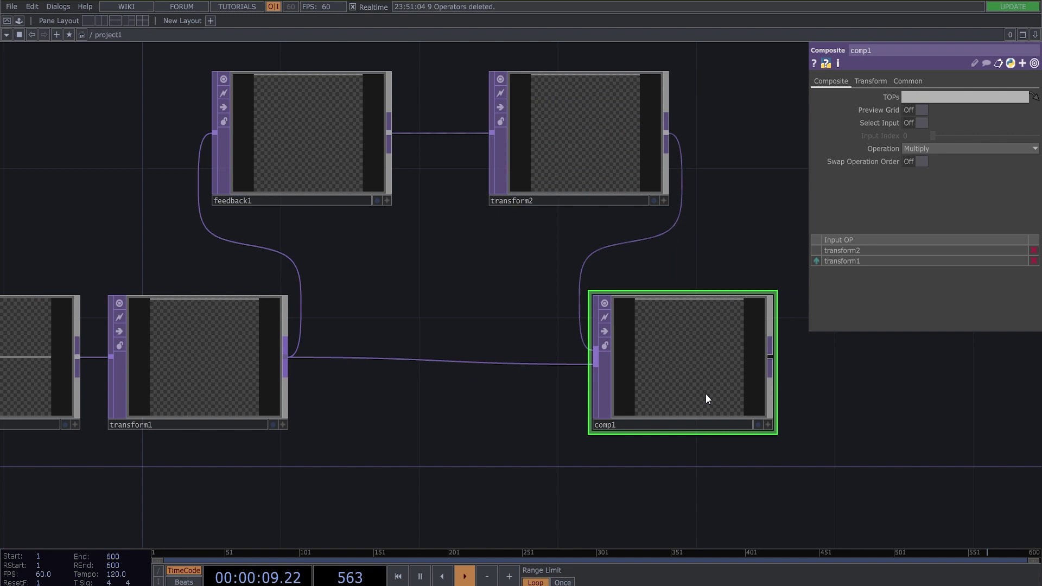
left_click_drag(713, 392, 326, 158)
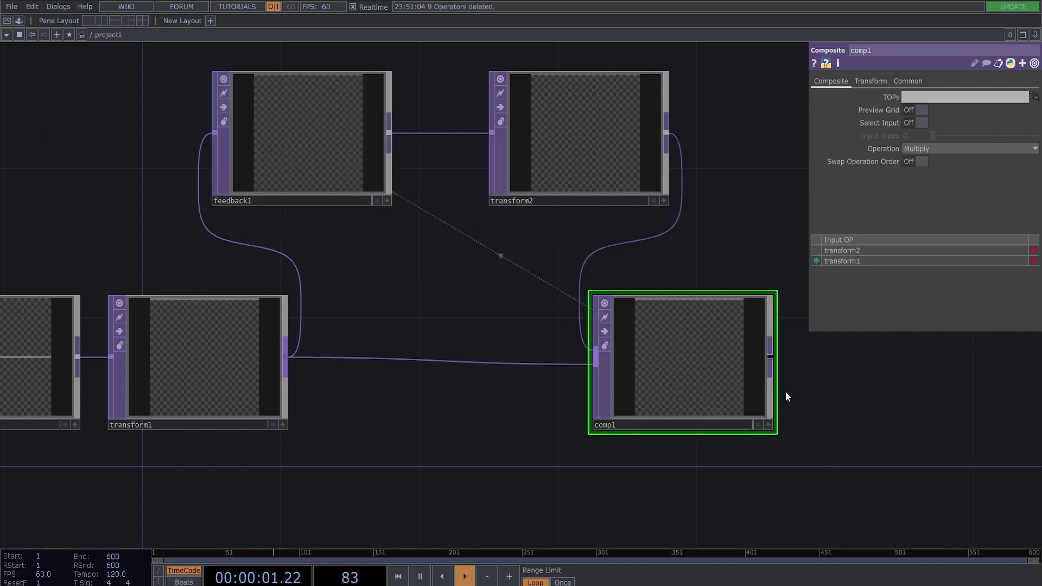
Step: Display comp1 in the network background and set its composite operation to Over
left_click(756, 422)
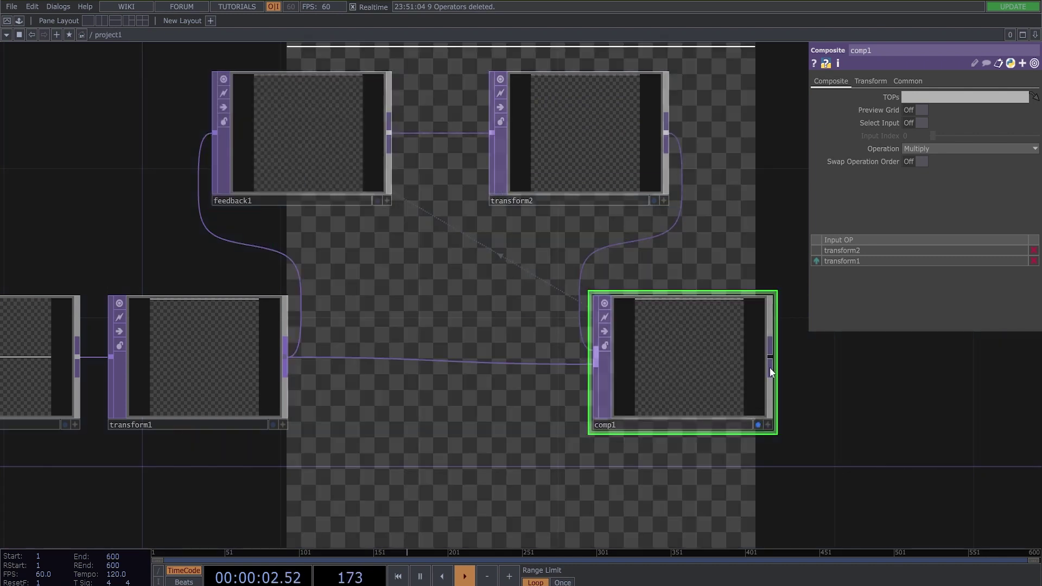
left_click(965, 152)
left_click(998, 256)
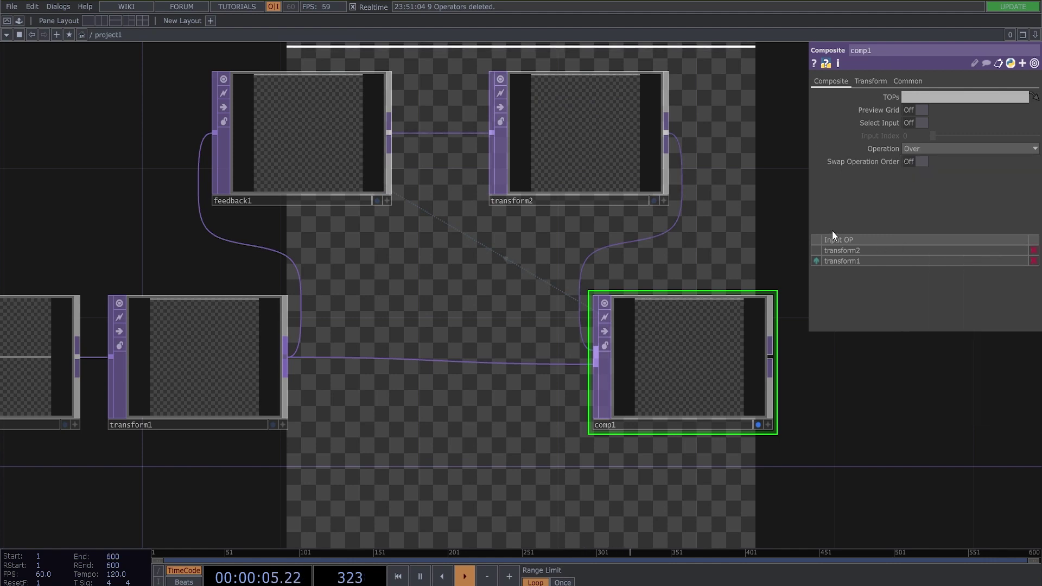
Step: Set transform2's vertical translate to -0.014 so the feedback loop repeats the line down the image
left_click_drag(672, 269, 503, 350)
left_click(447, 219)
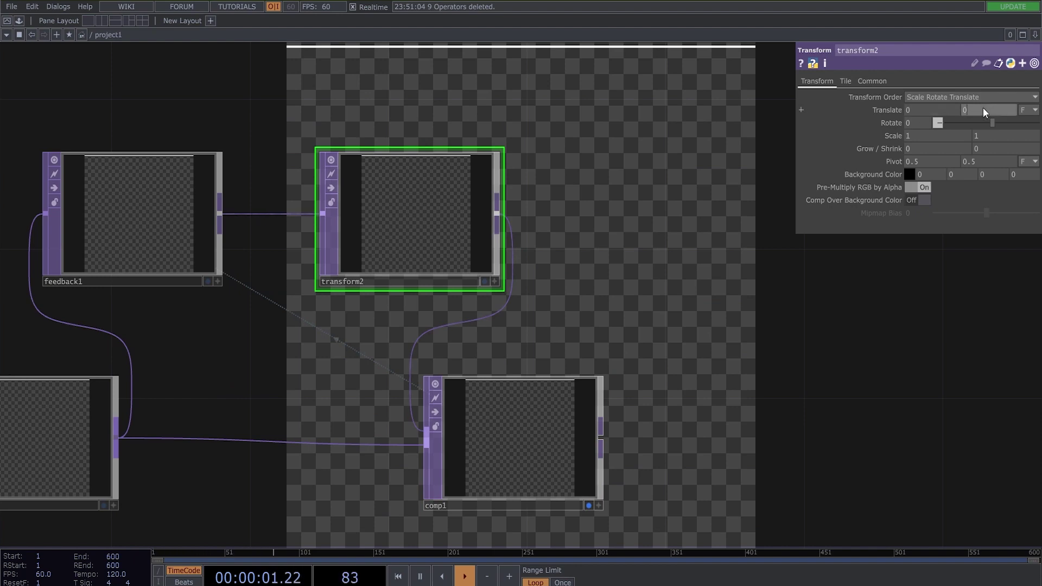
middle_click_drag(978, 110, 965, 132)
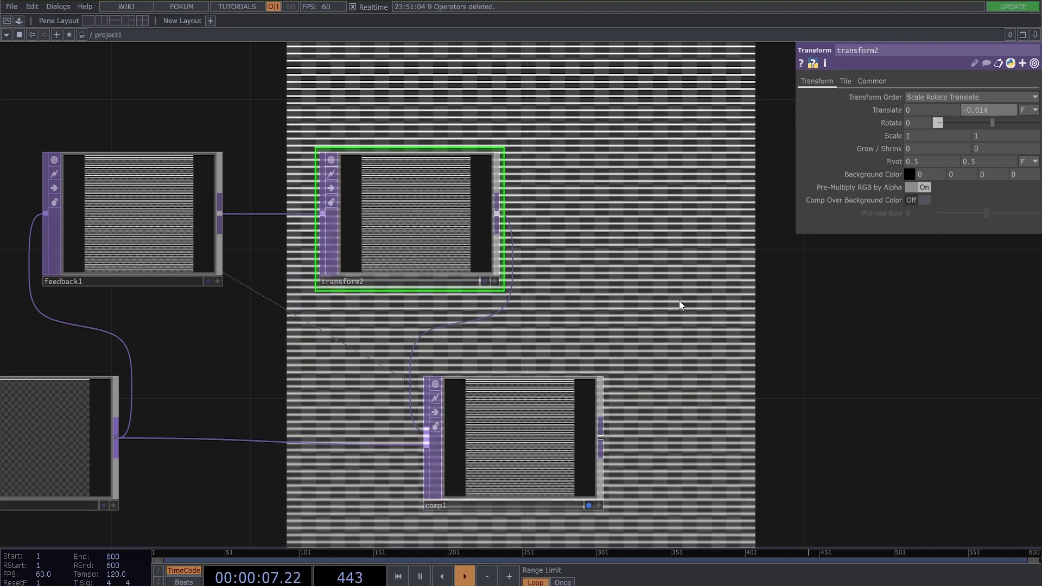
left_click_drag(633, 281, 493, 235)
left_click_drag(655, 319, 490, 238)
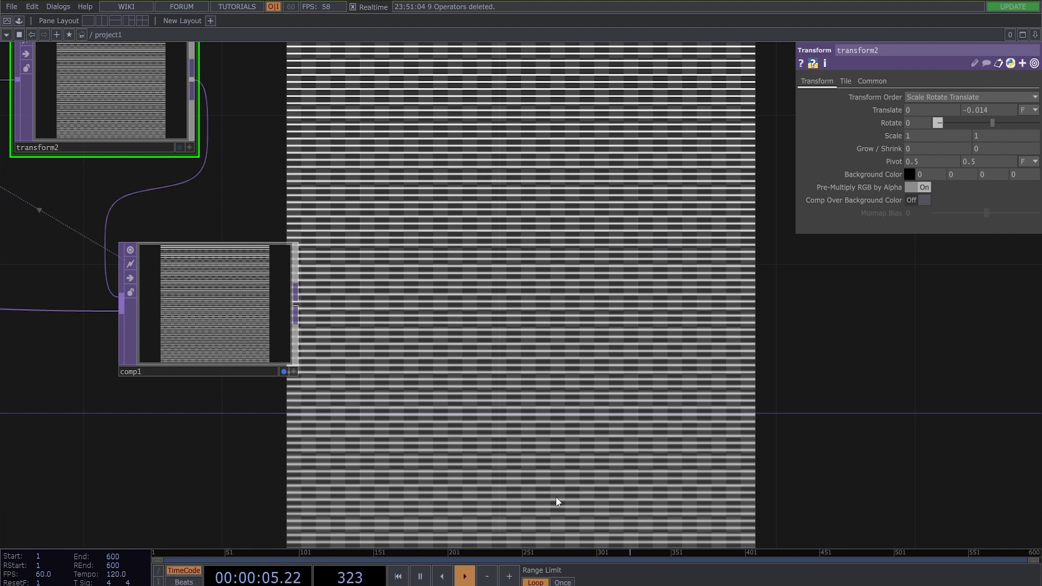
Step: Set transform2's input smoothness to Nearest Pixel
left_click_drag(662, 358, 839, 427)
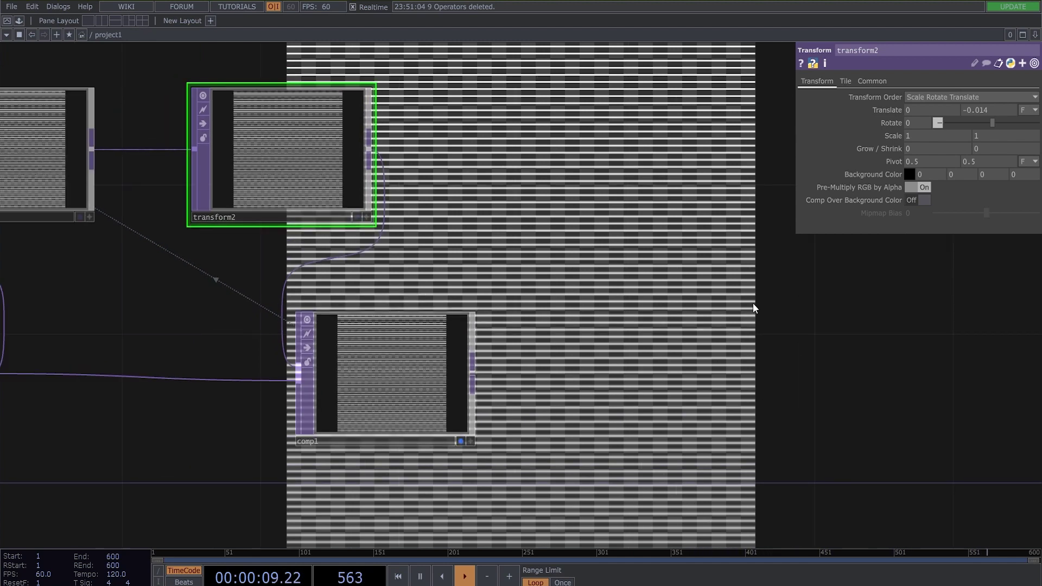
left_click_drag(512, 221, 555, 283)
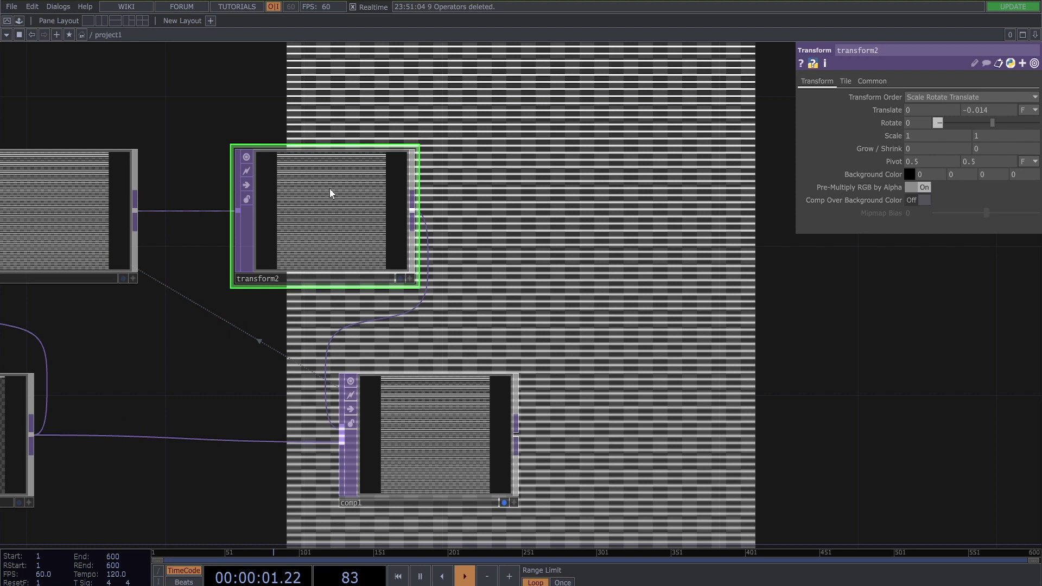
left_click(872, 80)
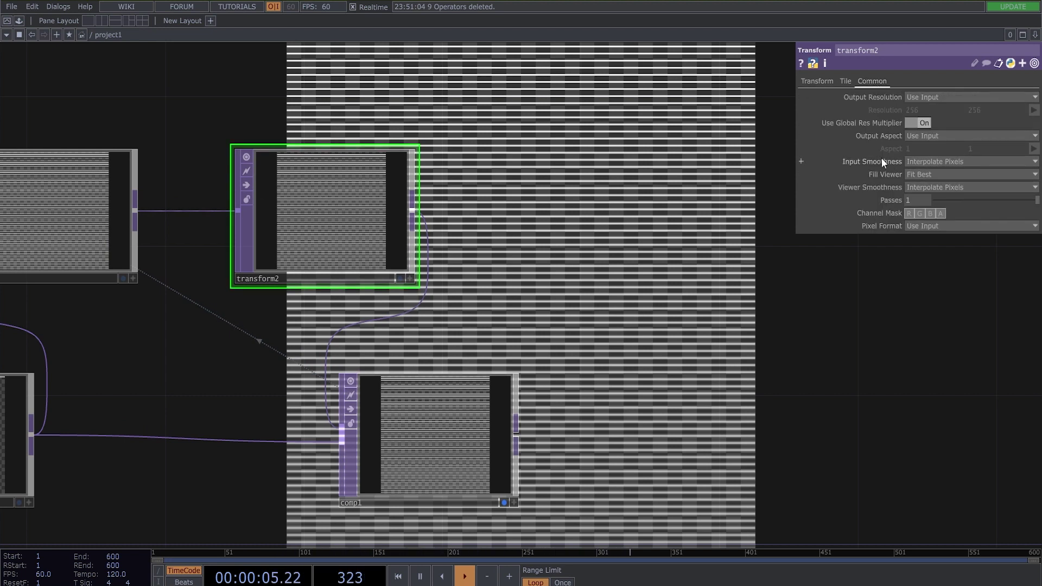
left_click(917, 164)
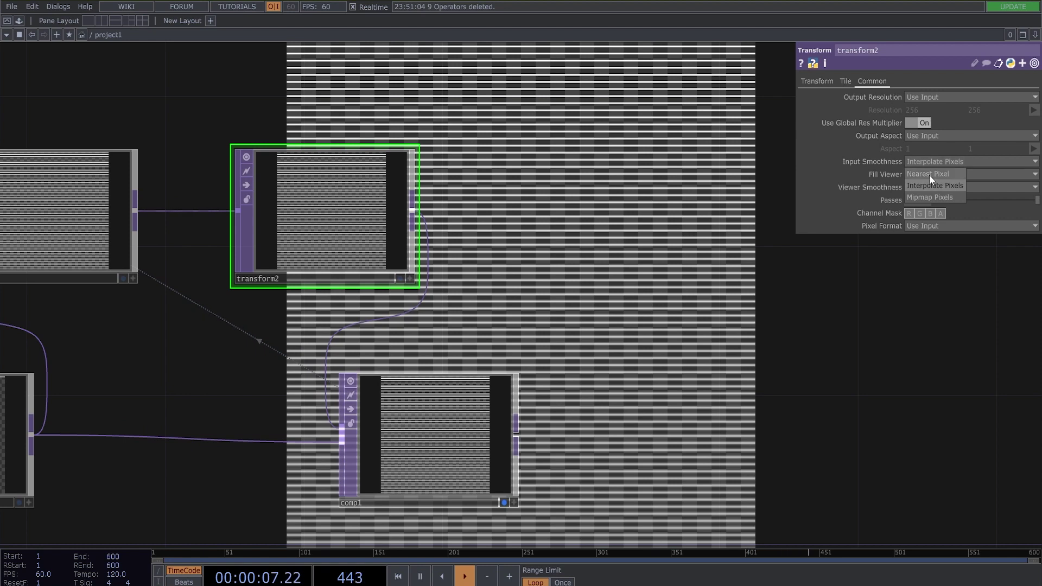
left_click(926, 174)
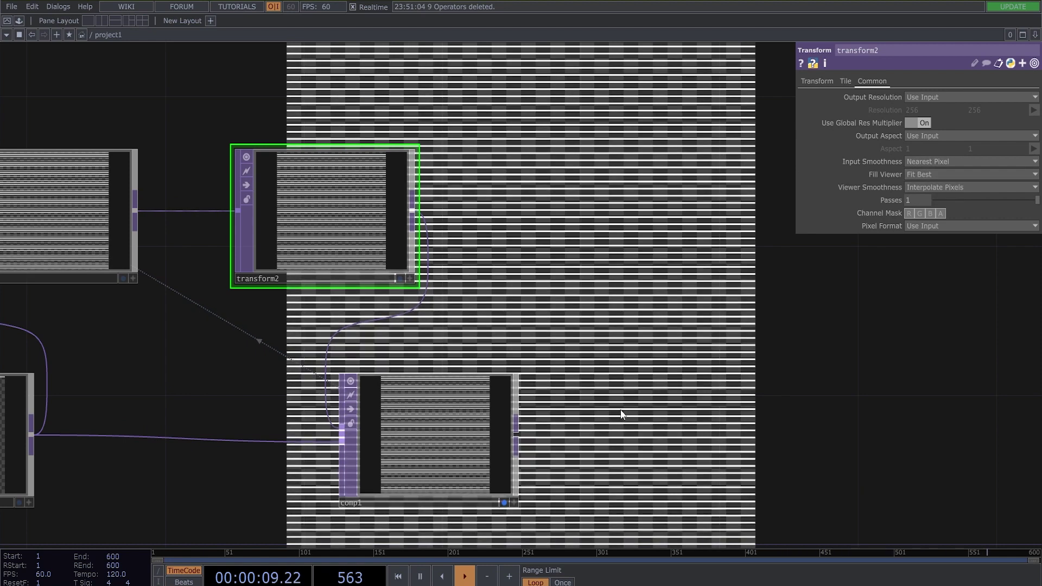
Step: Turn off comp1's display in the network background
left_click_drag(616, 461, 529, 337)
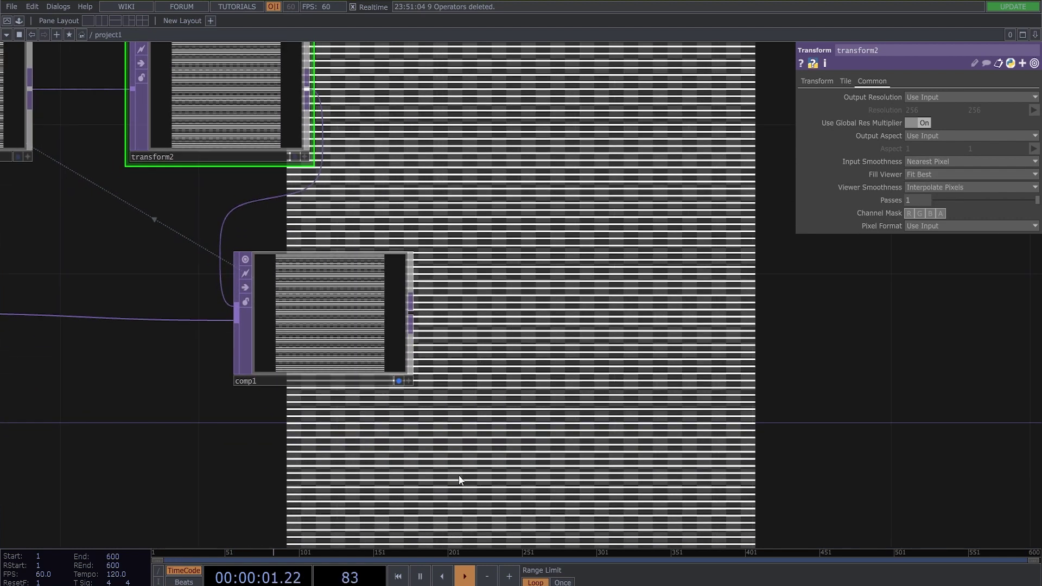
left_click_drag(561, 190, 545, 240)
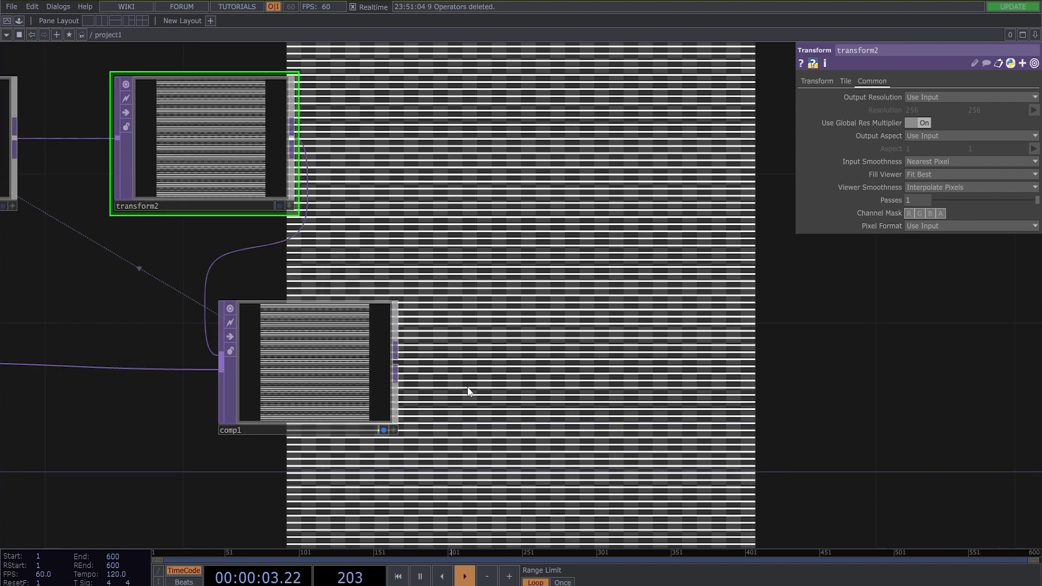
scroll(445, 391, "down", 2)
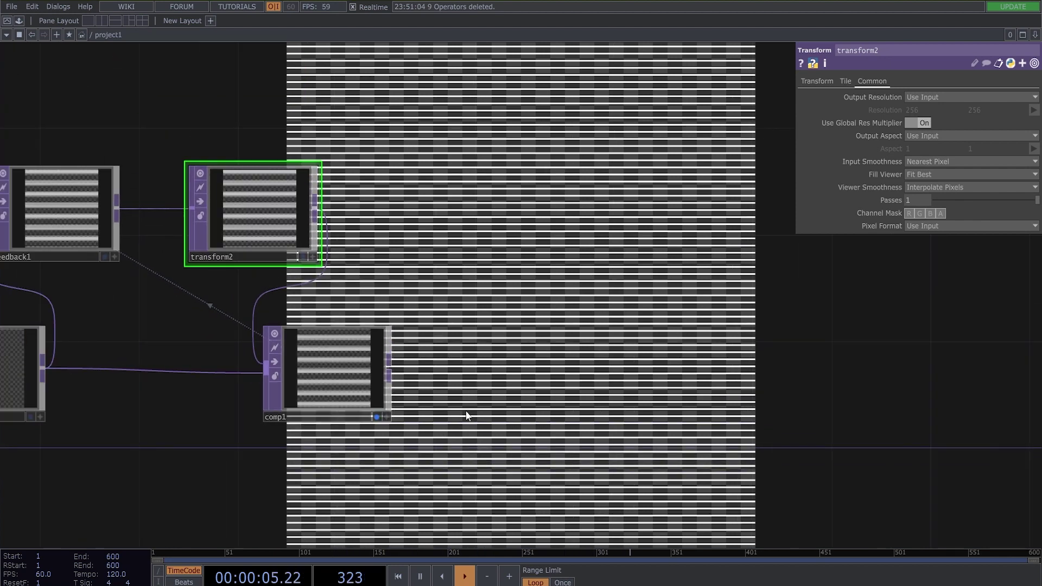
left_click_drag(423, 436, 749, 190)
left_click(703, 173)
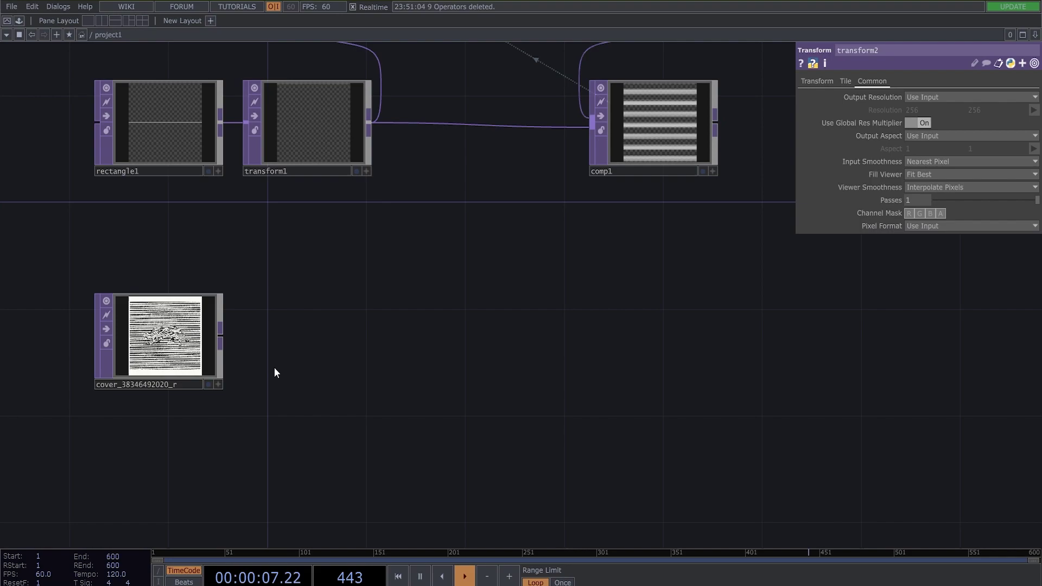
Step: Examine the horizontal lines in the album cover reference image up close
left_click_drag(274, 373, 513, 321)
scroll(385, 286, "up", 7)
scroll(503, 321, "down", 6)
scroll(494, 320, "up", 3)
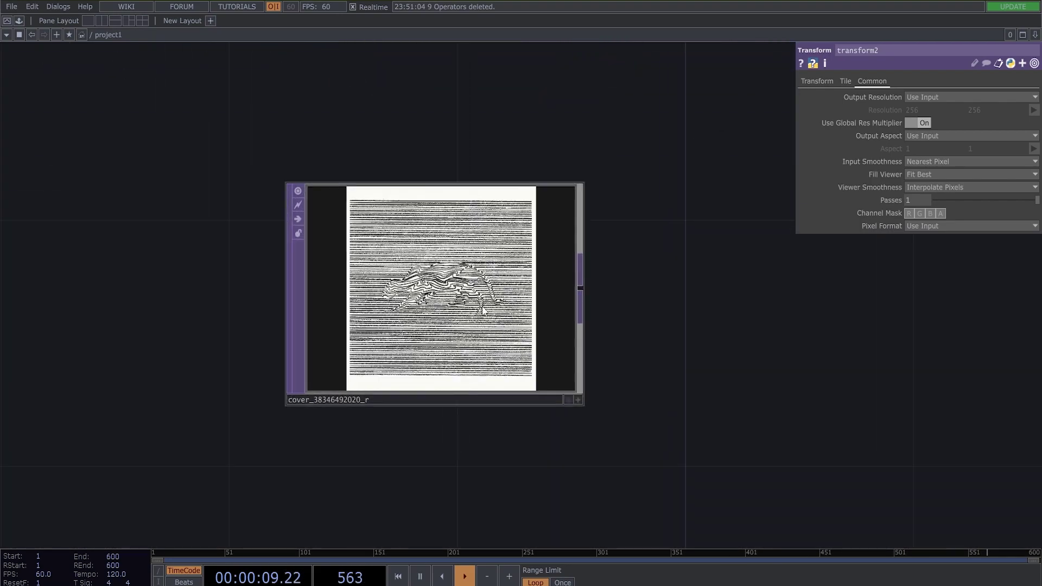
scroll(483, 308, "up", 2)
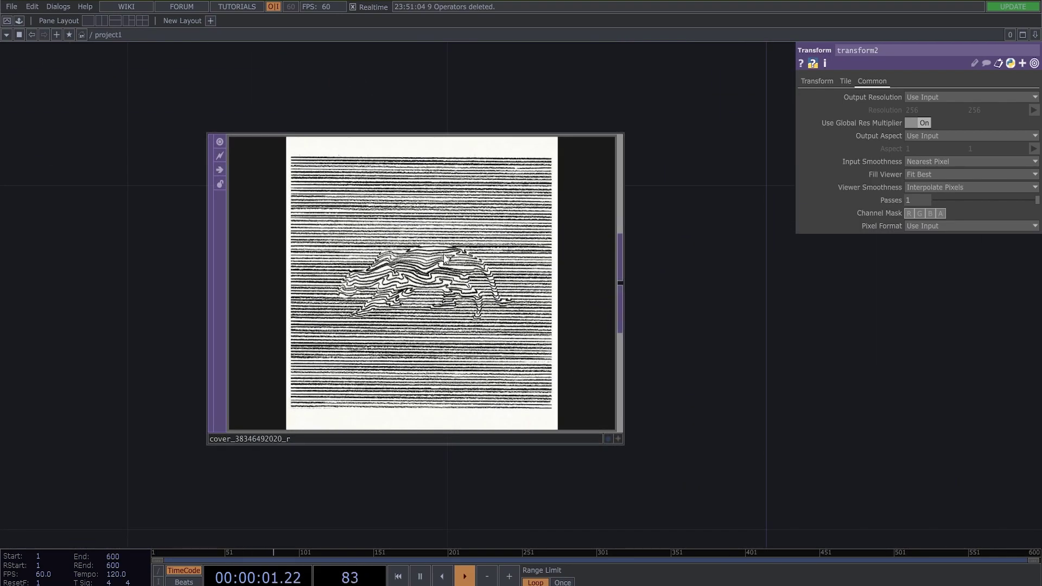
scroll(445, 255, "up", 2)
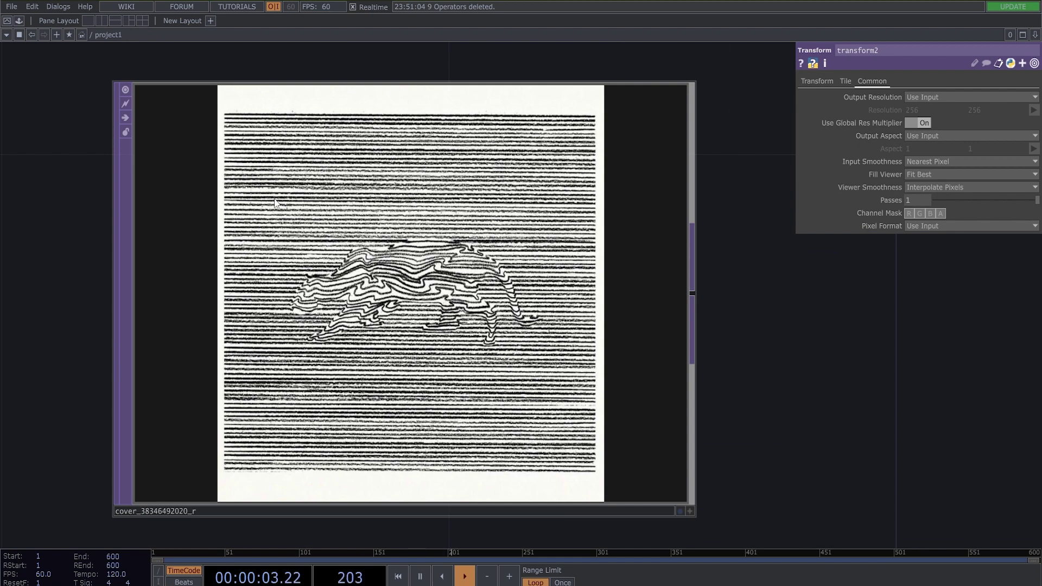
scroll(269, 212, "up", 2)
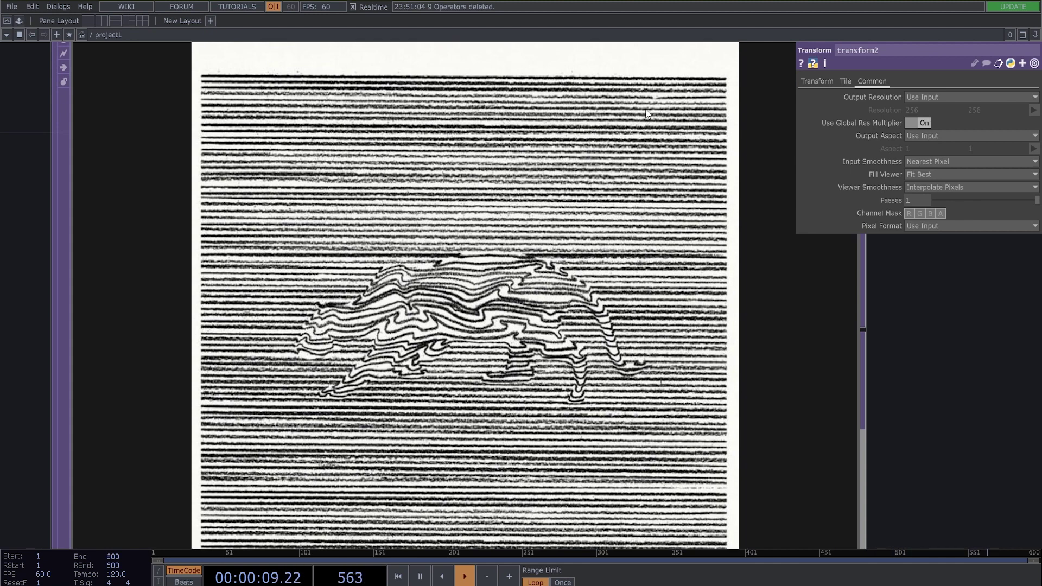
scroll(485, 307, "down", 7)
left_click_drag(733, 356, 444, 339)
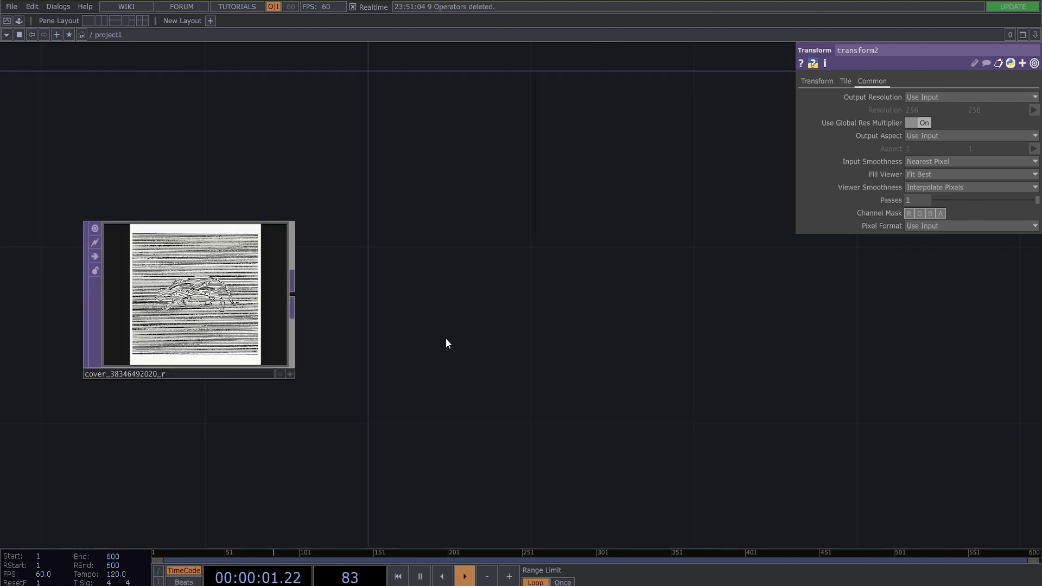
Step: Add a Noise TOP beside transform2, above and beyond comp1
scroll(442, 343, "down", 5)
left_click_drag(609, 296, 435, 352)
scroll(510, 239, "up", 4)
left_click_drag(591, 230, 409, 300)
key("Tab")
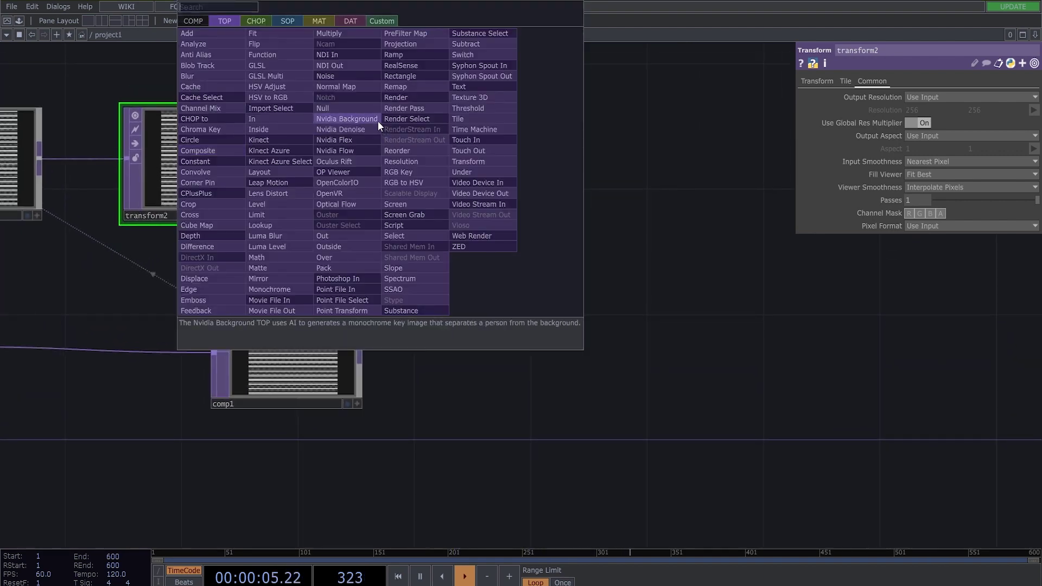
type("noi")
left_click(350, 80)
left_click(434, 127)
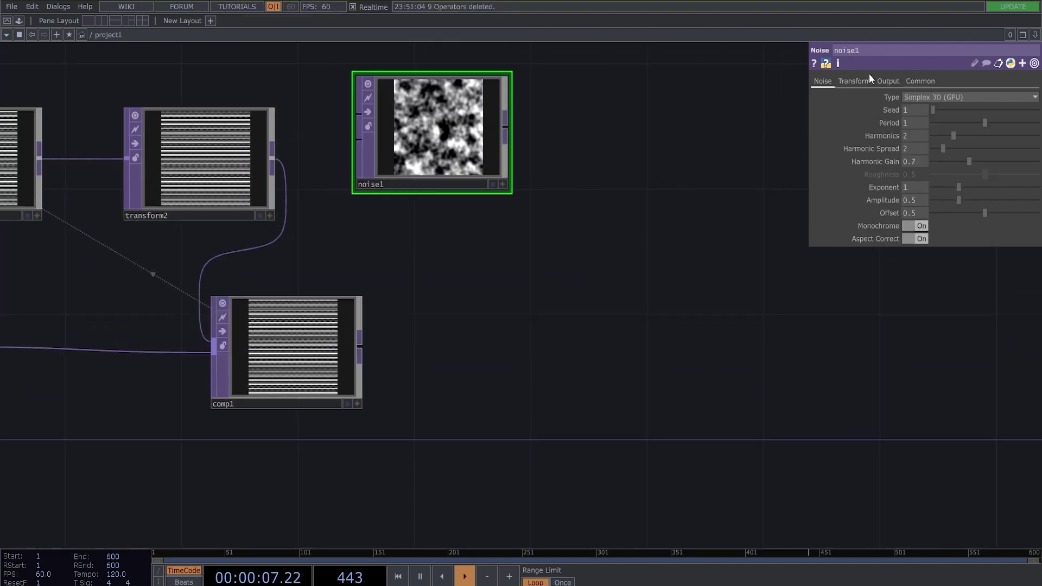
Step: Set noise1's resolution to 1280 by 1280
left_click(942, 81)
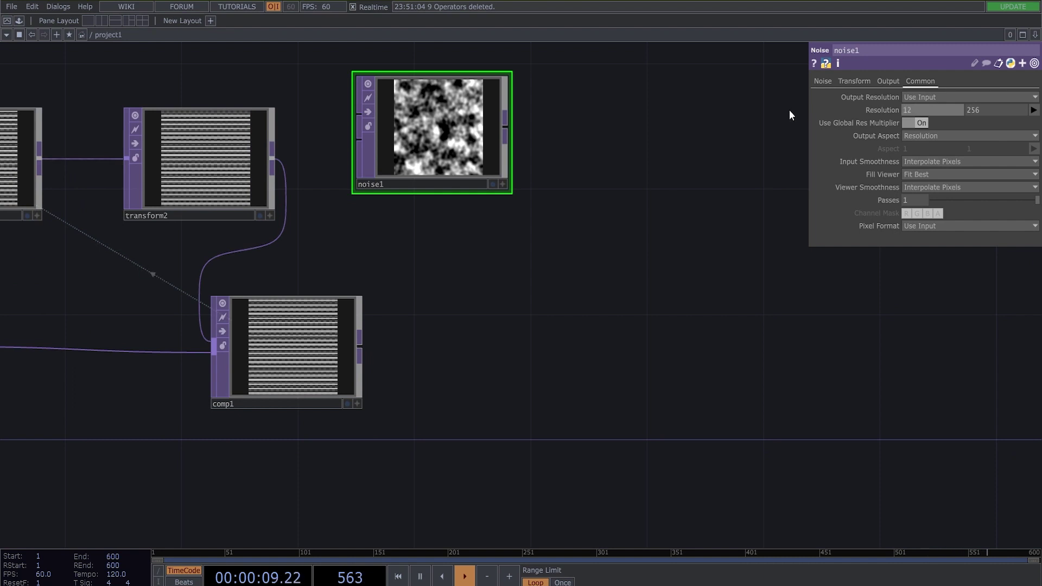
type("1280")
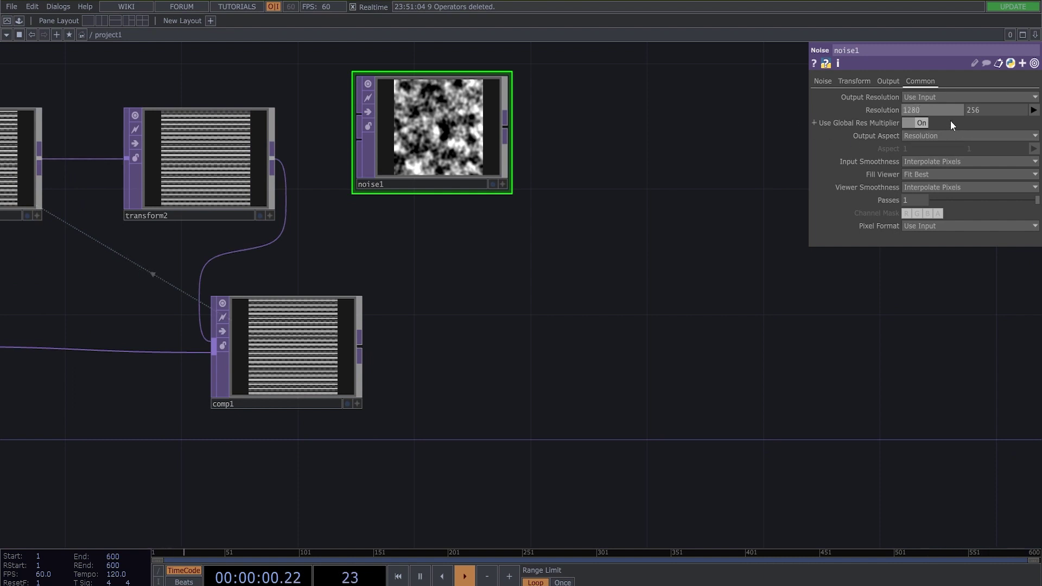
left_click(985, 109)
type("1280")
key("Return")
scroll(434, 101, "up", 2)
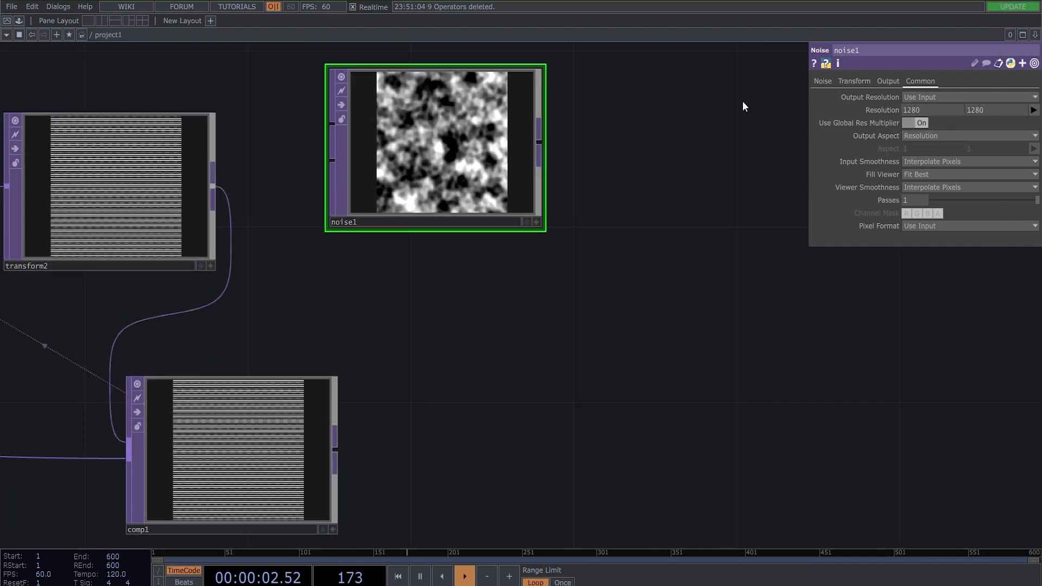
Step: Turn noise1 into fine horizontal stripes by setting its X scale to 0 and its period to 0
left_click(862, 81)
middle_click_drag(909, 151, 896, 139)
left_click_drag(743, 150, 747, 206)
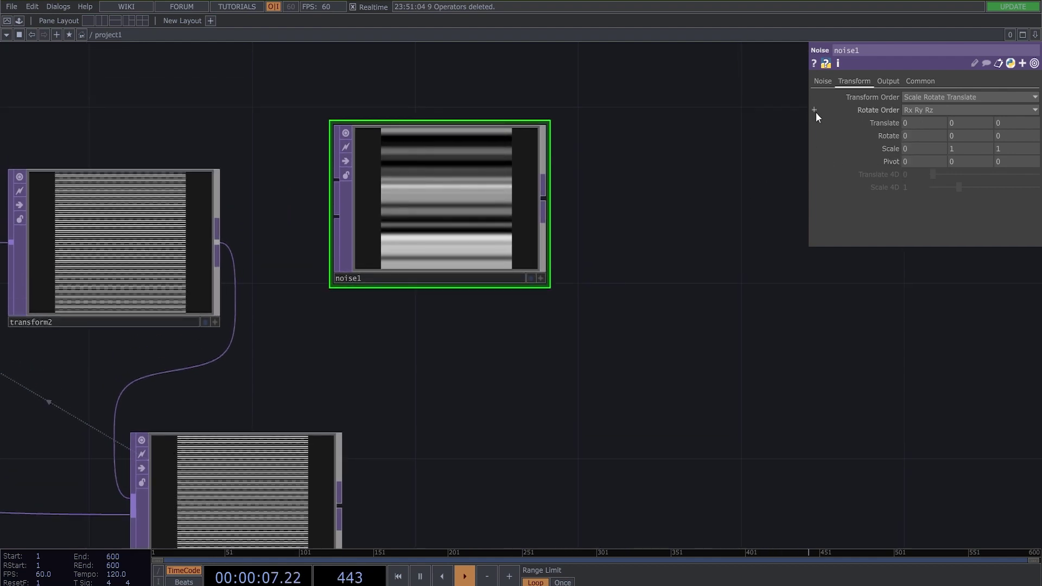
left_click(824, 84)
left_click_drag(983, 122, 903, 129)
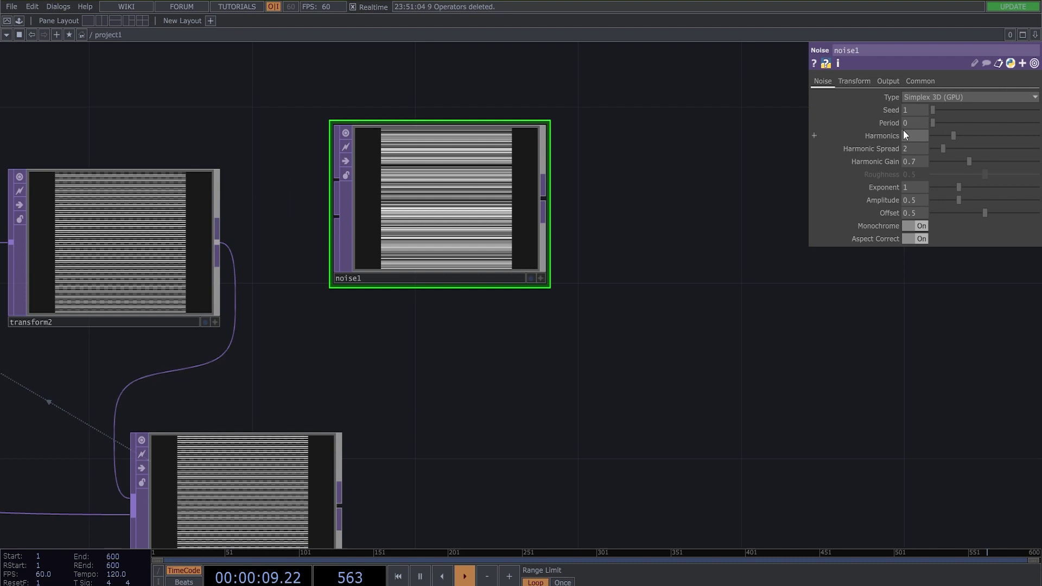
scroll(410, 177, "up", 5)
scroll(515, 186, "up", 2)
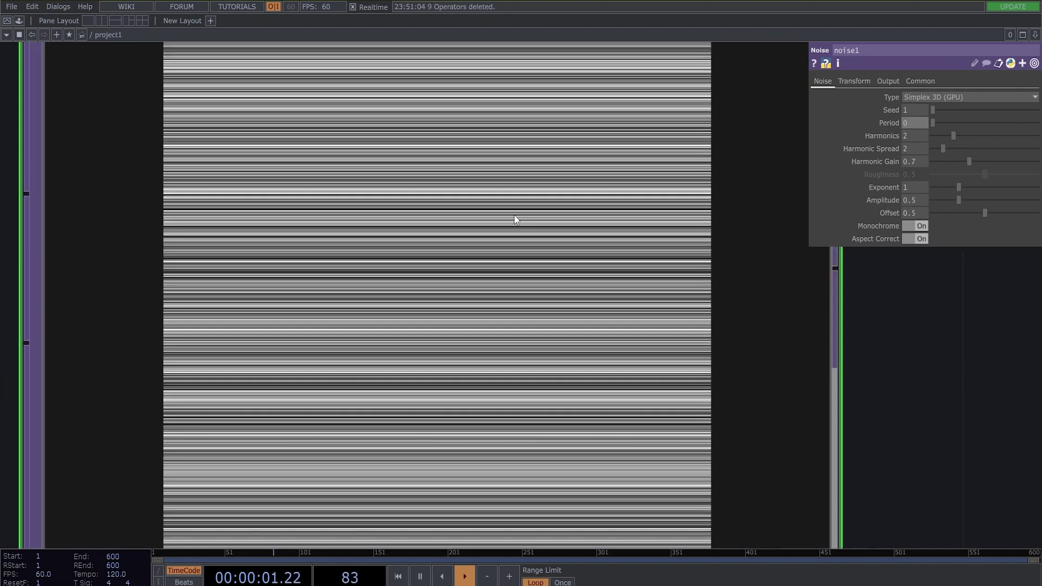
scroll(414, 294, "down", 8)
scroll(445, 428, "up", 2)
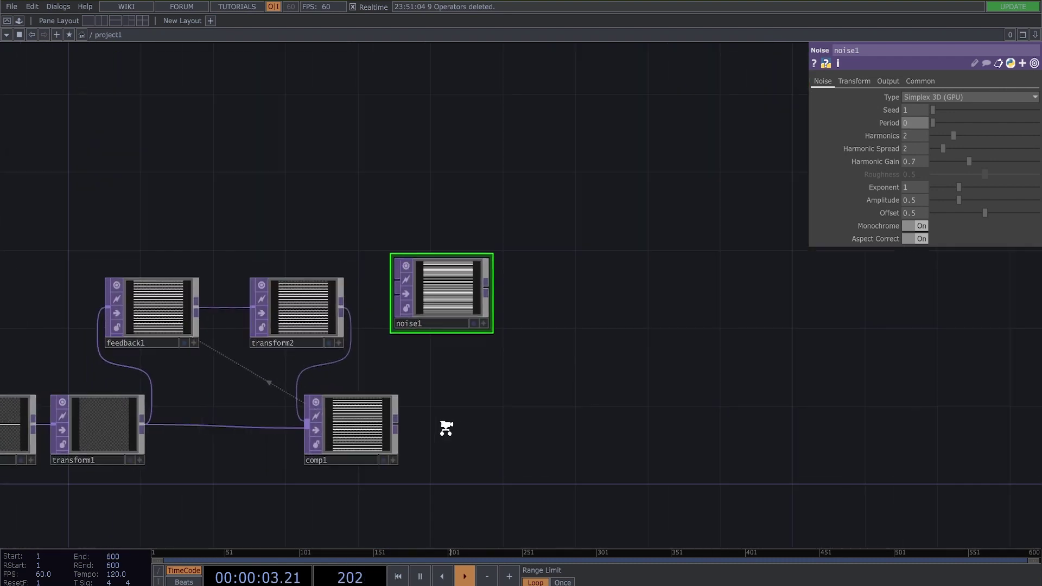
Step: Add a Null TOP fed by comp1's output, leaving wide space between the two operators
left_click_drag(399, 399, 289, 353)
right_click(282, 379)
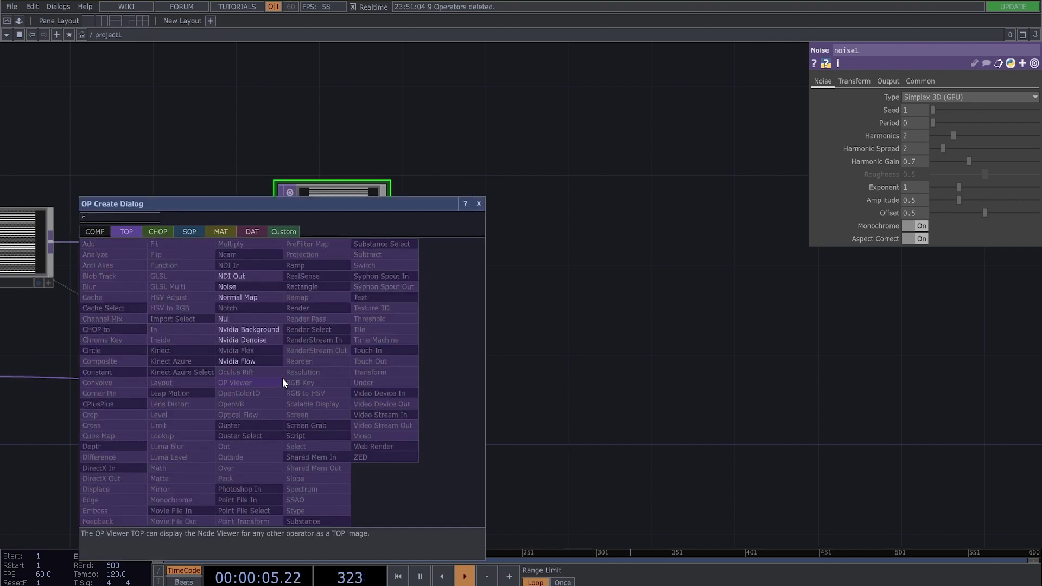
type("n")
left_click(236, 319)
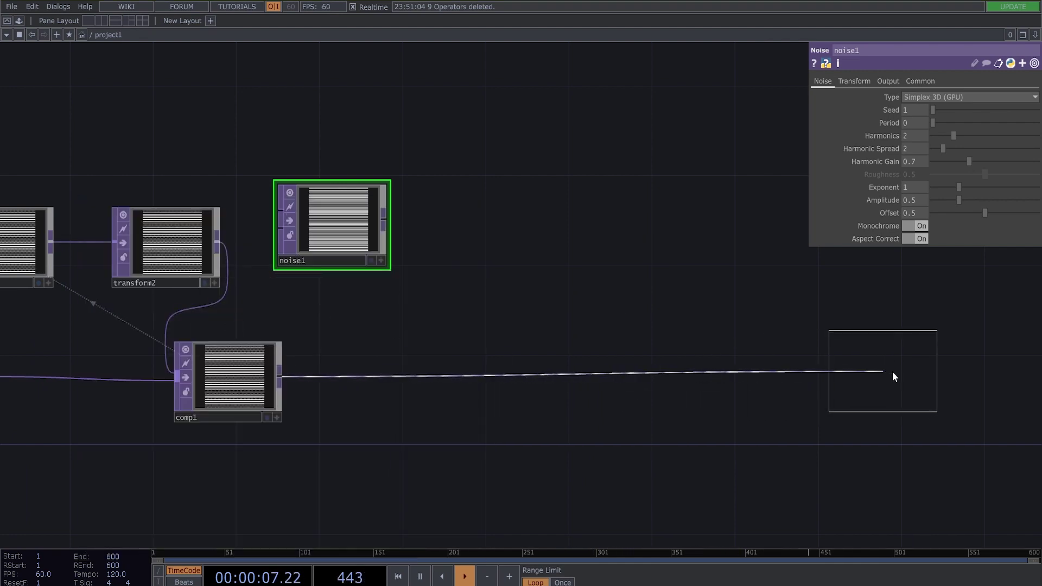
left_click(924, 373)
Step: Insert a Level TOP with Invert at 1 between comp1 and null1, and display null1 in the network background
right_click(748, 376)
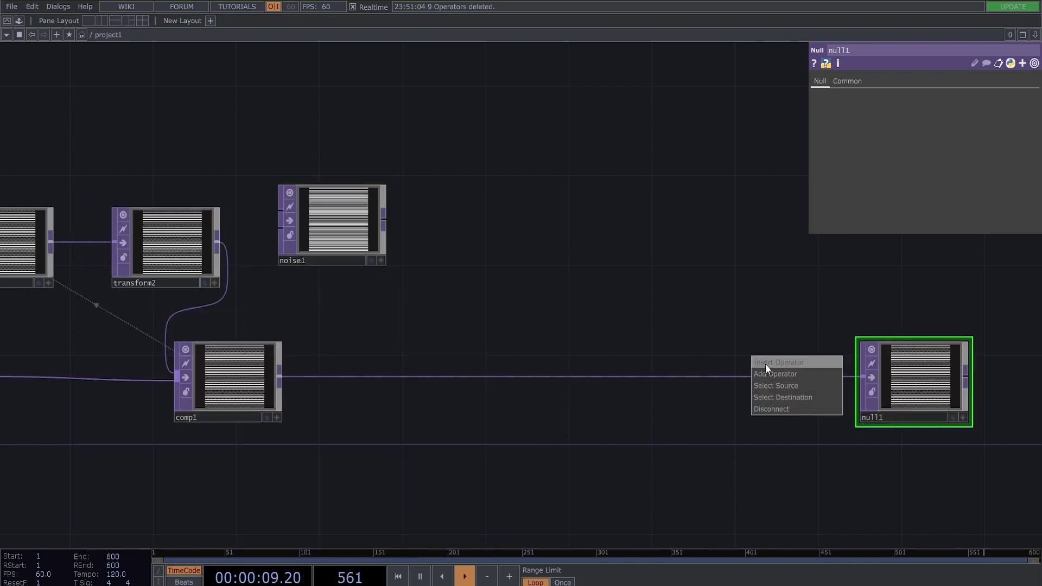
left_click(766, 363)
type("le")
left_click(659, 401)
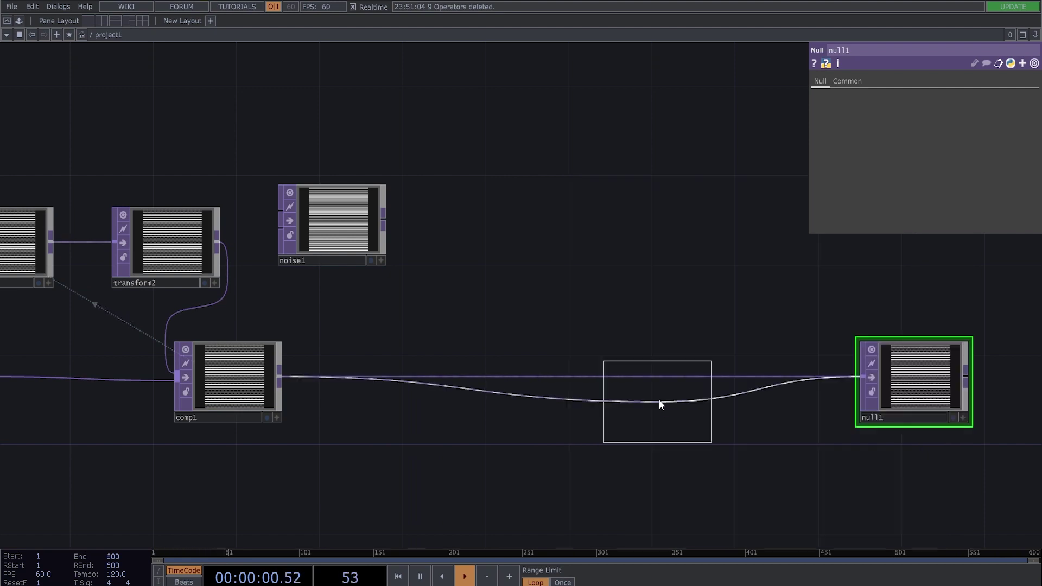
left_click(749, 378)
left_click(953, 417)
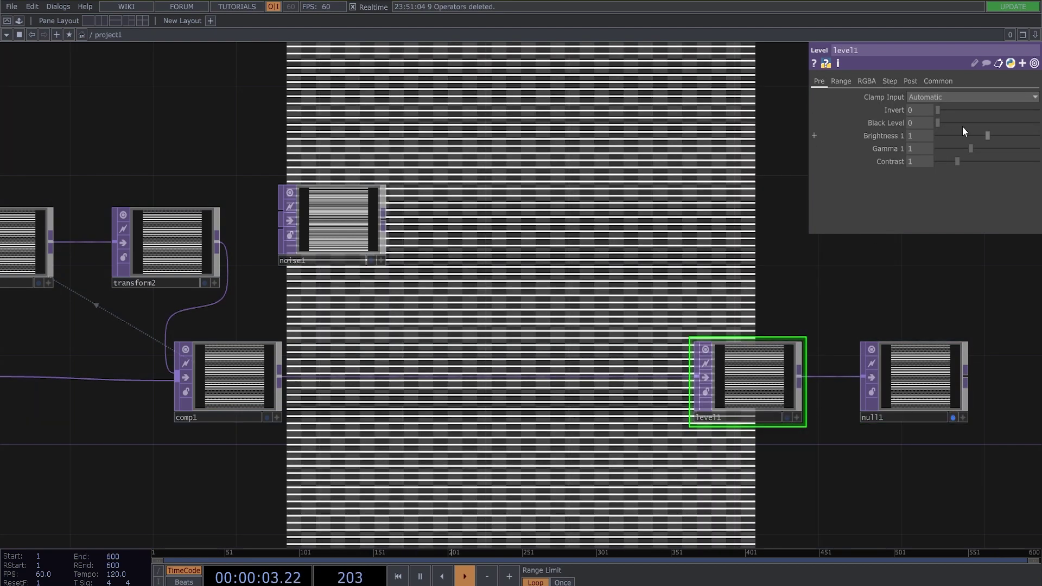
left_click_drag(944, 111, 1039, 119)
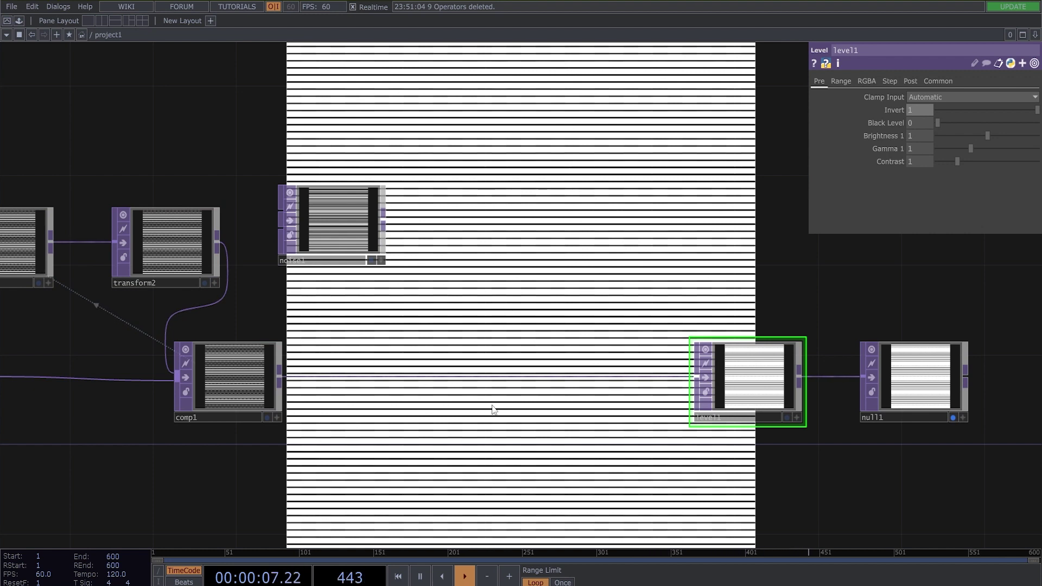
Step: Insert a Composite TOP into the connection between comp1 and level1
left_click_drag(344, 362, 401, 380)
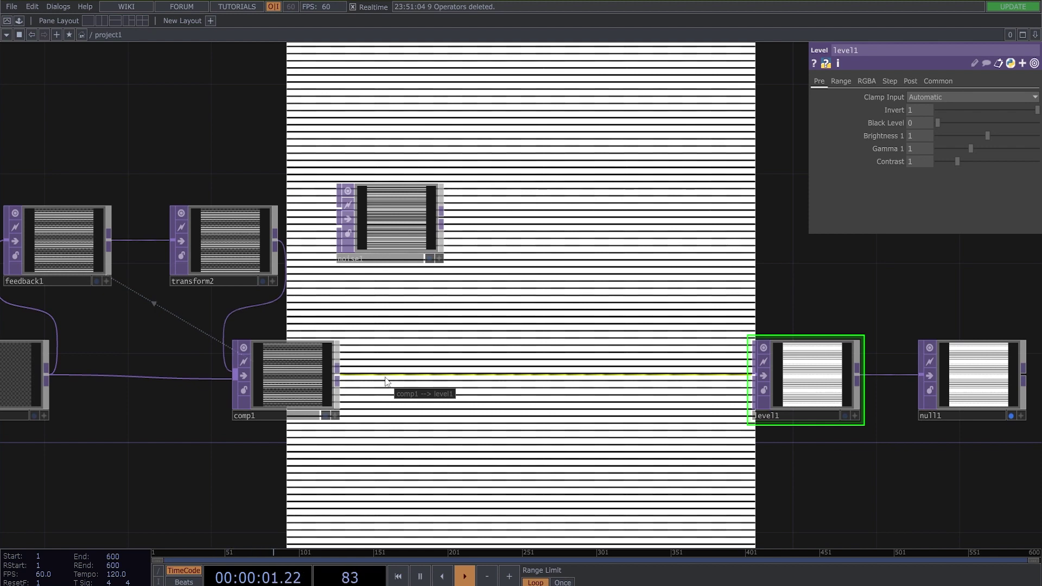
right_click(396, 363)
left_click(402, 368)
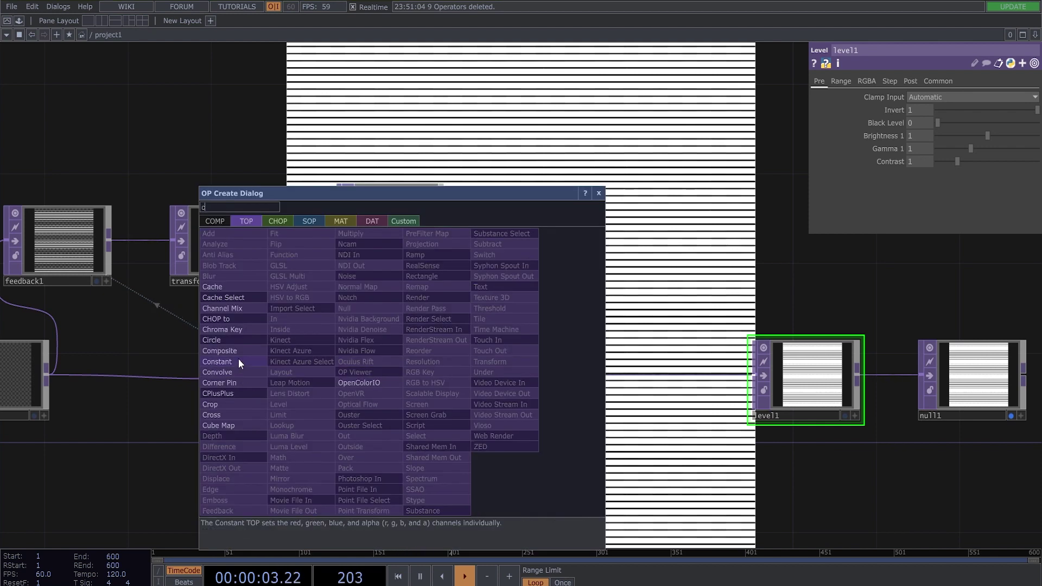
left_click(228, 351)
left_click(493, 385)
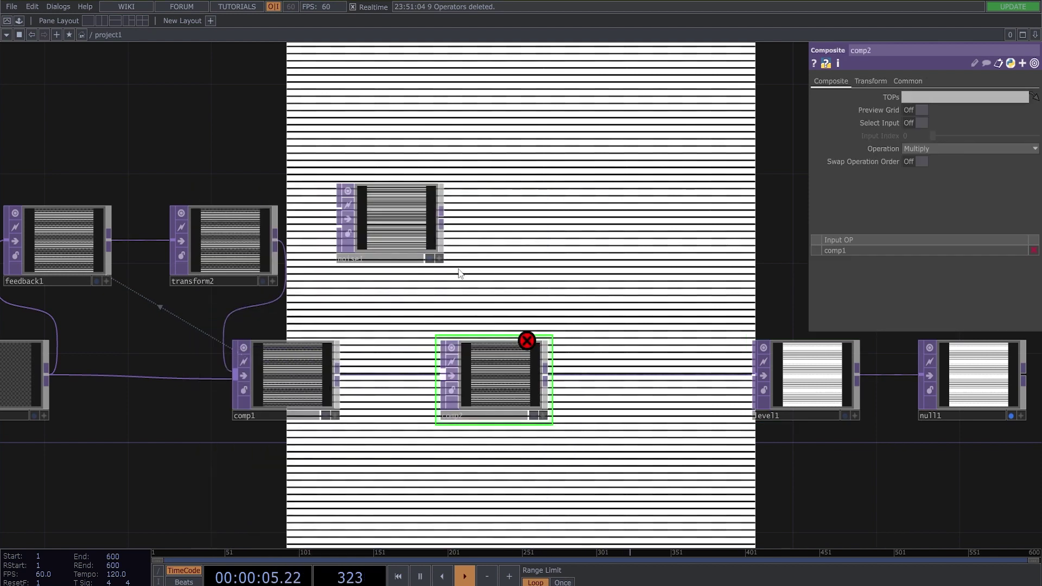
Step: Connect noise1 as comp2's second input and set its composite operation to Subtract
mouse_move(443, 220)
left_mouse_down()
mouse_move(465, 275)
mouse_move(448, 273)
mouse_move(444, 389)
left_mouse_up()
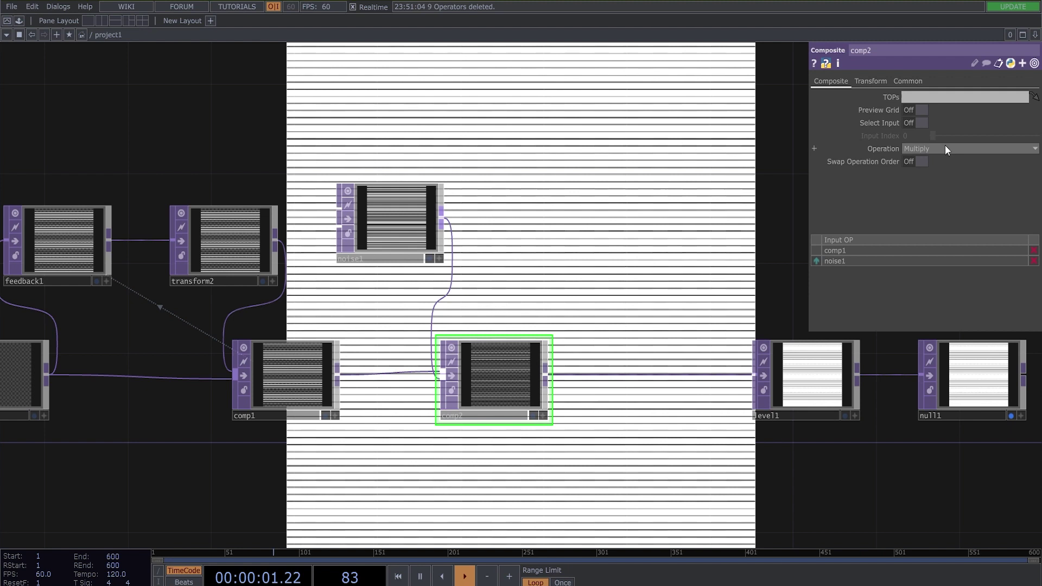
left_click(955, 150)
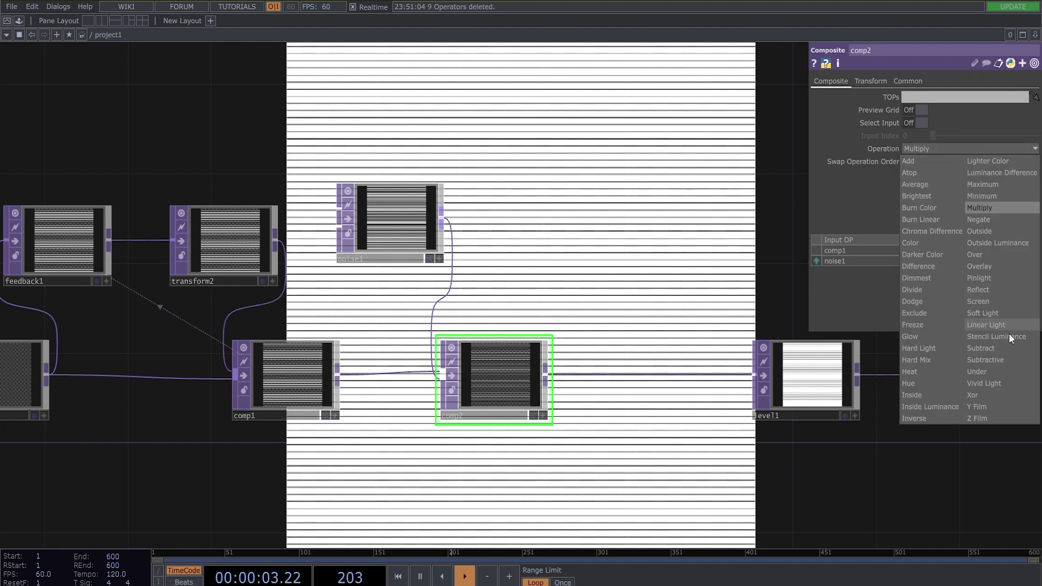
left_click(987, 348)
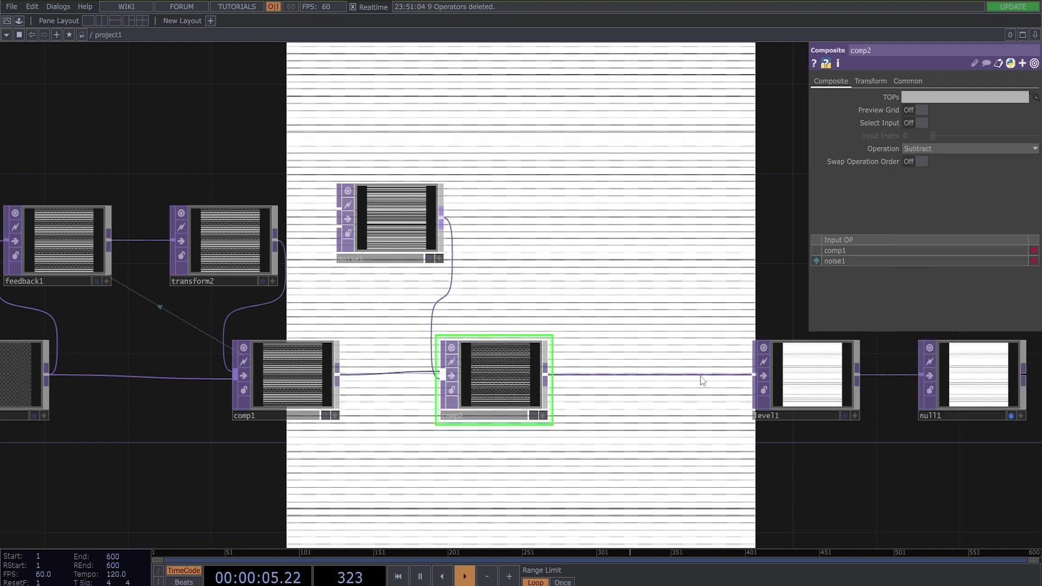
Step: Hide null1 from the network background and examine transform2's repeated lines up close
left_click(1012, 416)
scroll(255, 249, "up", 10)
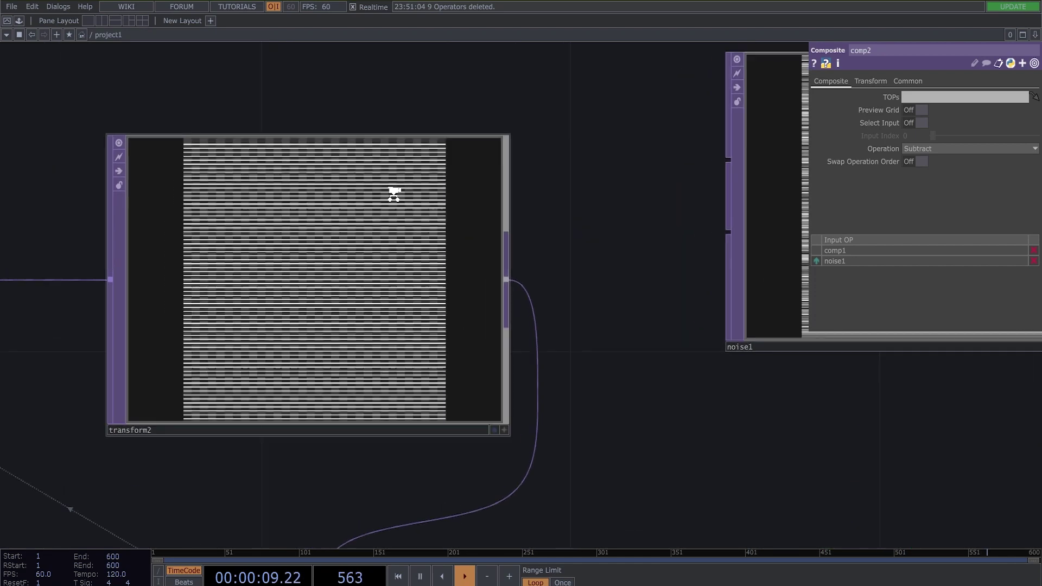
scroll(394, 194, "up", 1)
scroll(387, 180, "up", 4)
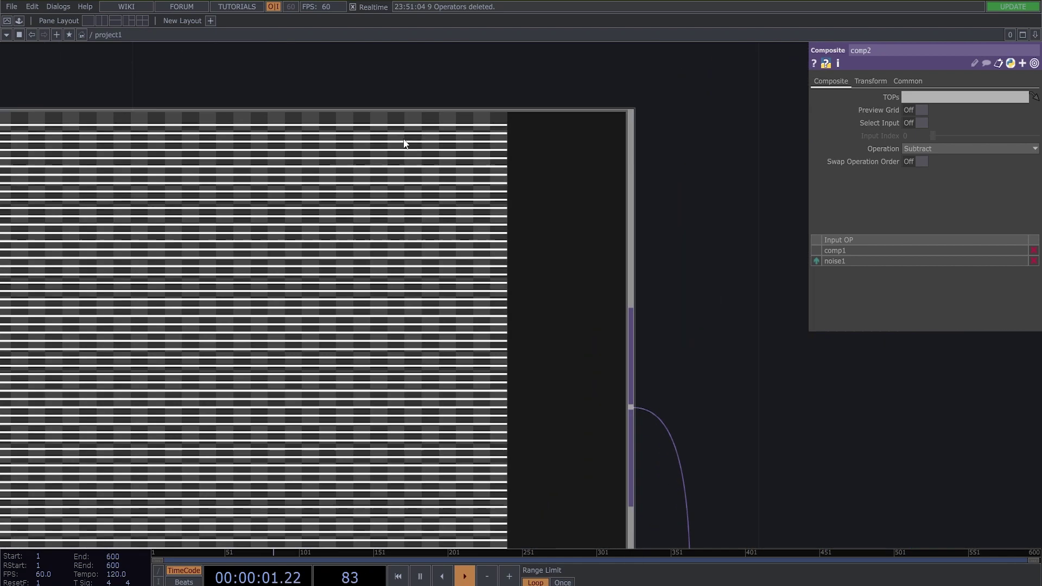
scroll(396, 133, "up", 3)
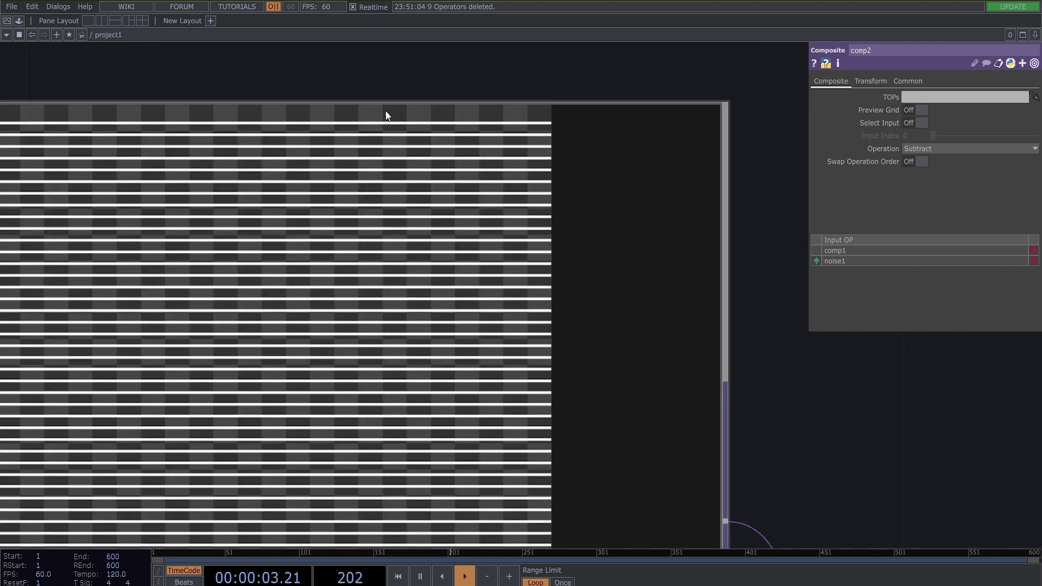
scroll(378, 129, "up", 2)
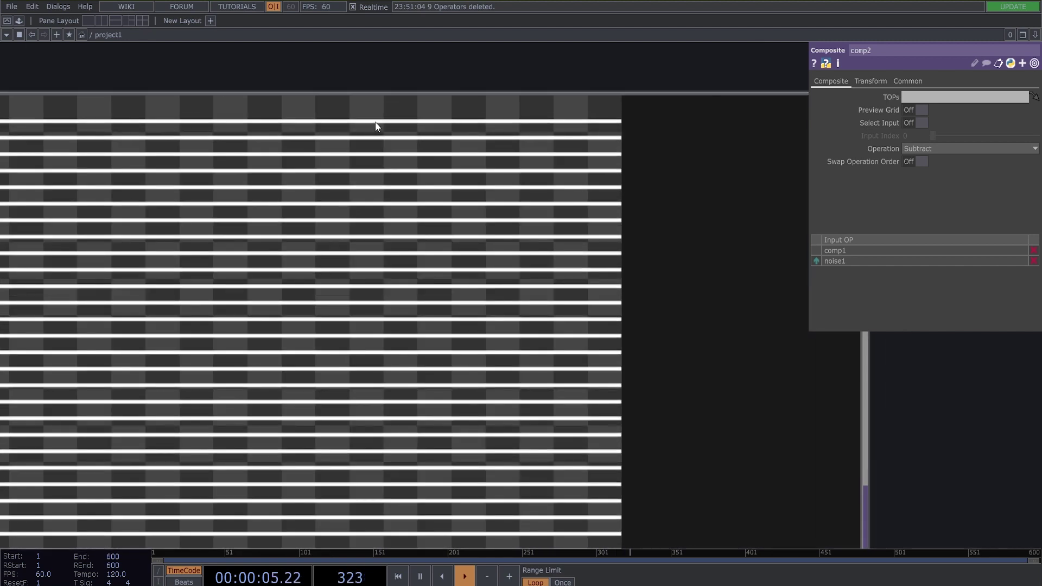
scroll(377, 126, "down", 3)
scroll(380, 125, "up", 2)
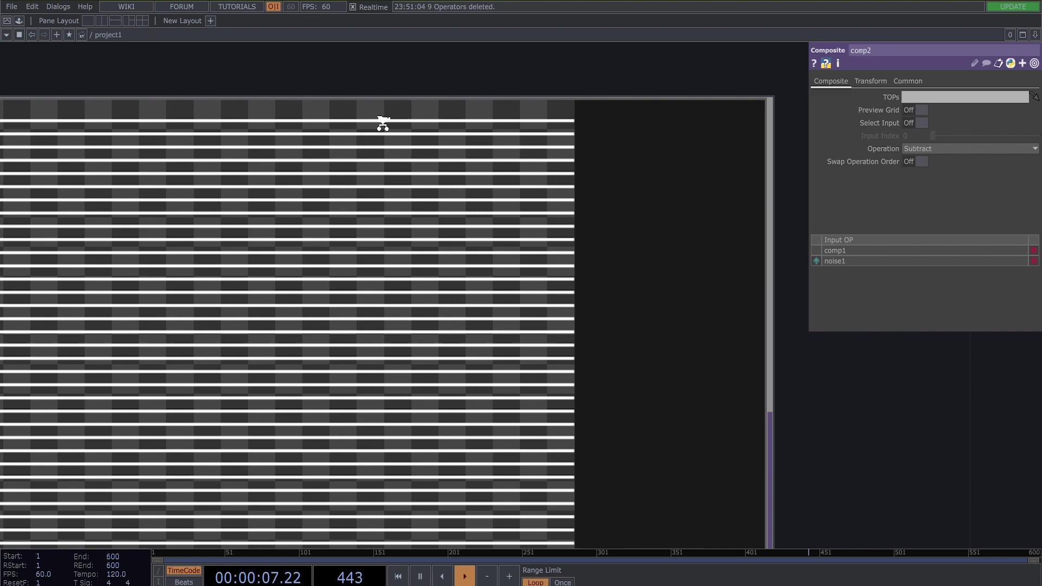
scroll(402, 130, "down", 2)
scroll(581, 203, "down", 8)
left_click_drag(777, 297, 595, 212)
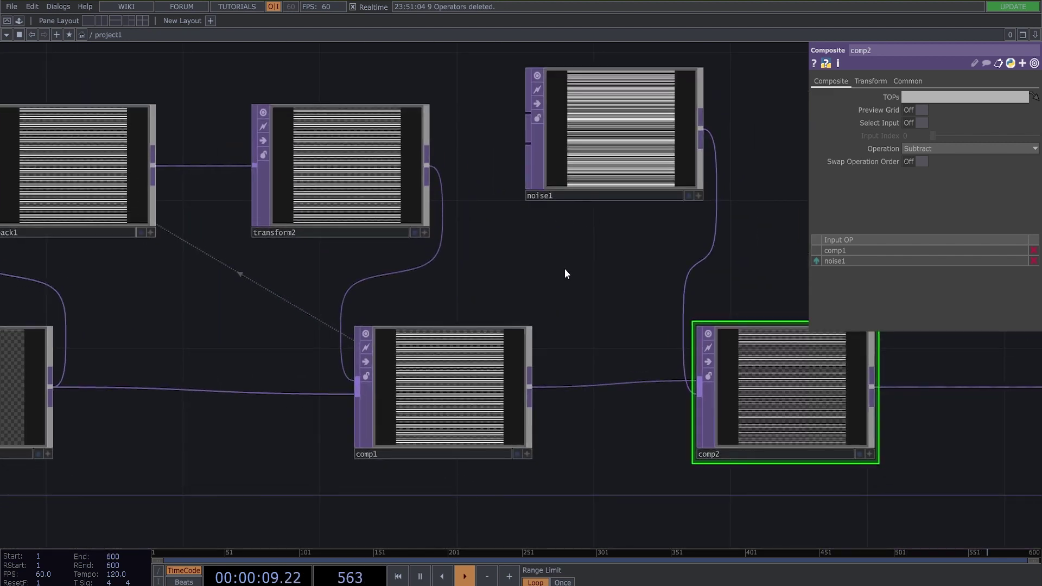
Step: Examine noise1's stripe pattern and the subtracted result in comp2 up close
scroll(627, 208, "up", 6)
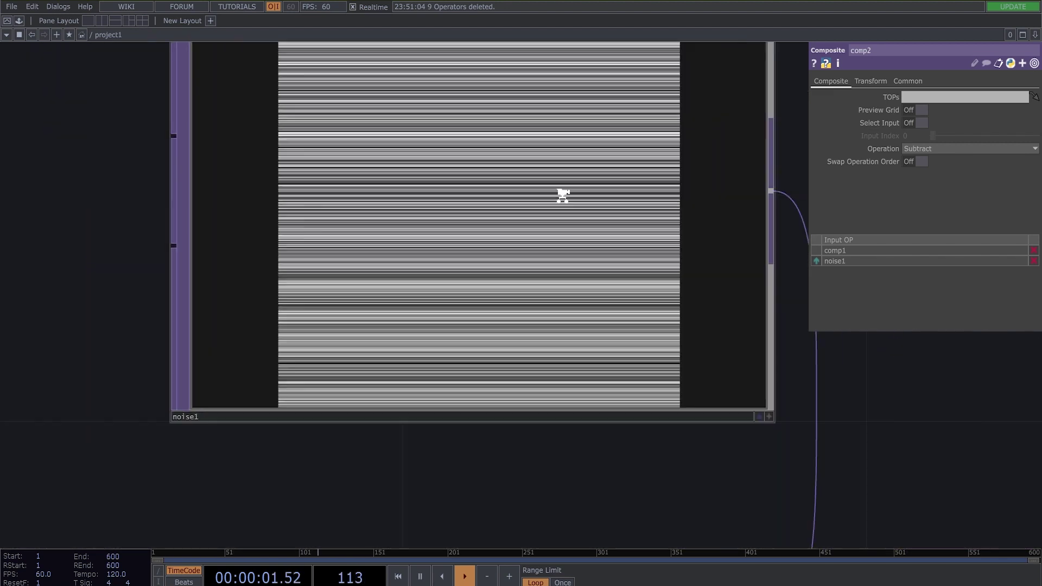
scroll(563, 195, "down", 1)
scroll(730, 399, "down", 5)
left_click_drag(759, 446, 690, 432)
scroll(593, 307, "up", 3)
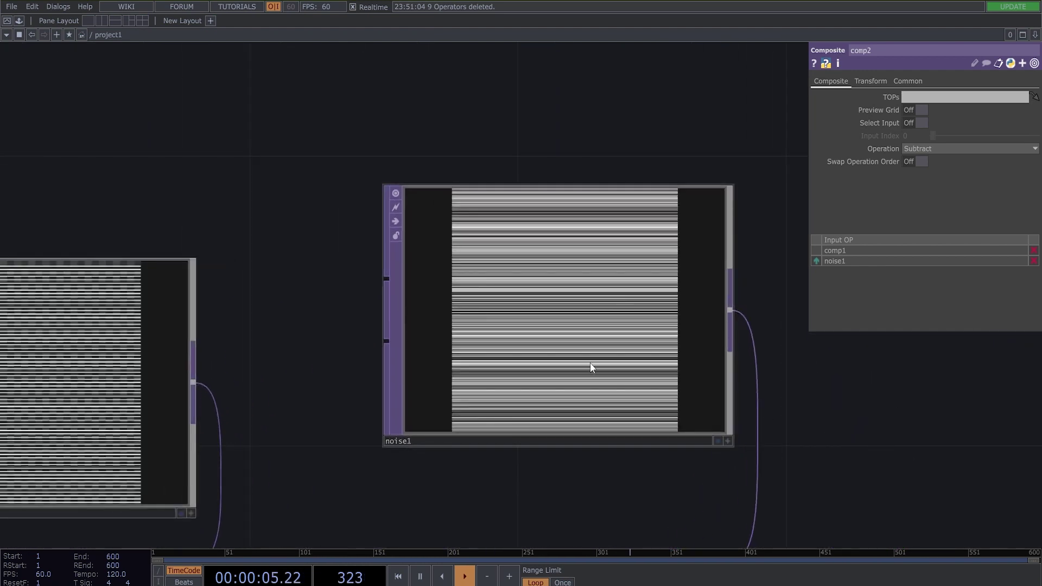
scroll(570, 332, "up", 2)
scroll(554, 300, "up", 3)
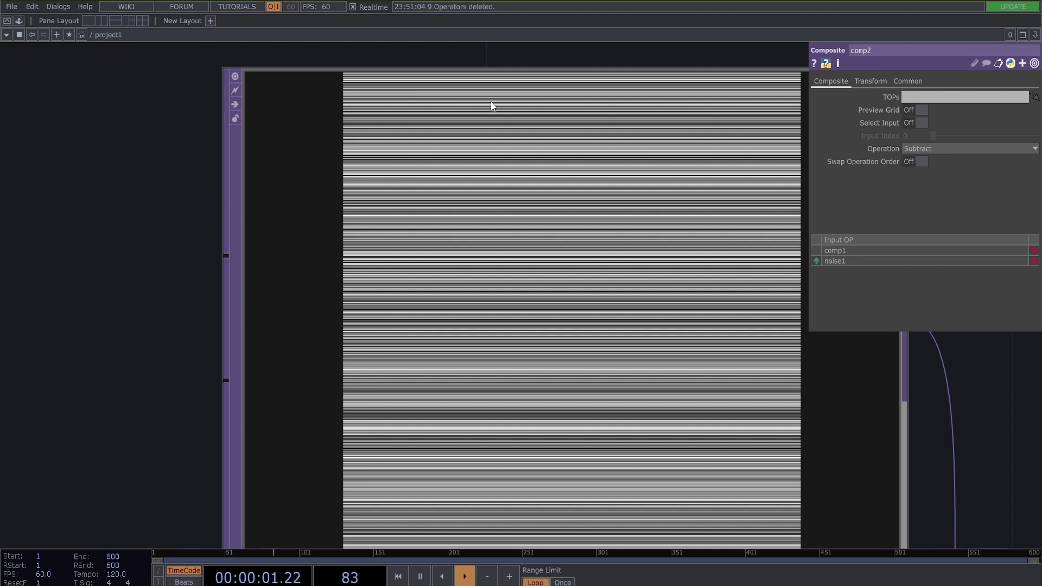
scroll(375, 87, "up", 3)
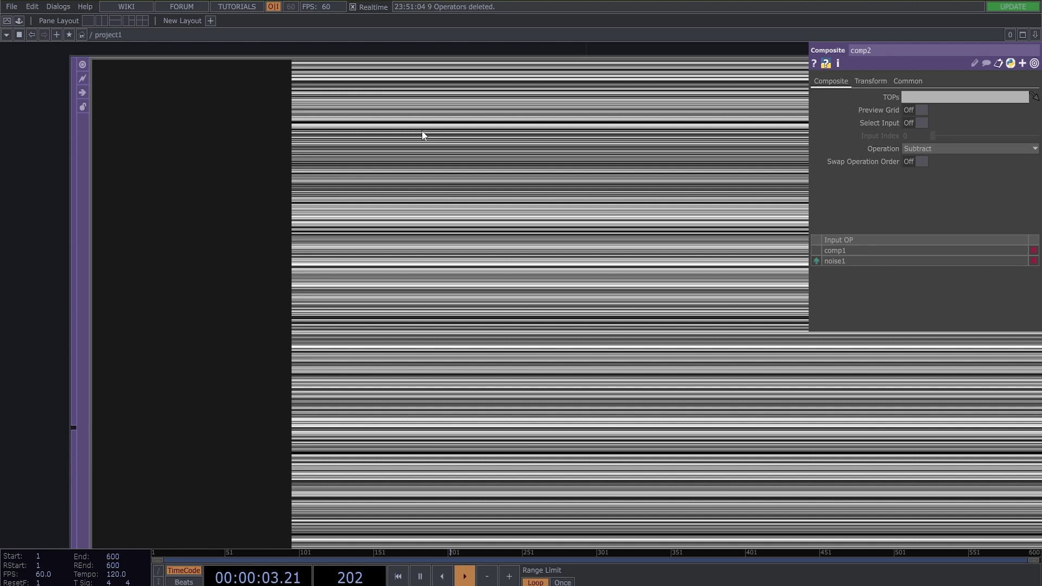
scroll(422, 131, "down", 5)
left_click_drag(654, 336, 423, 60)
left_click_drag(508, 201, 306, 3)
scroll(374, 348, "down", 3)
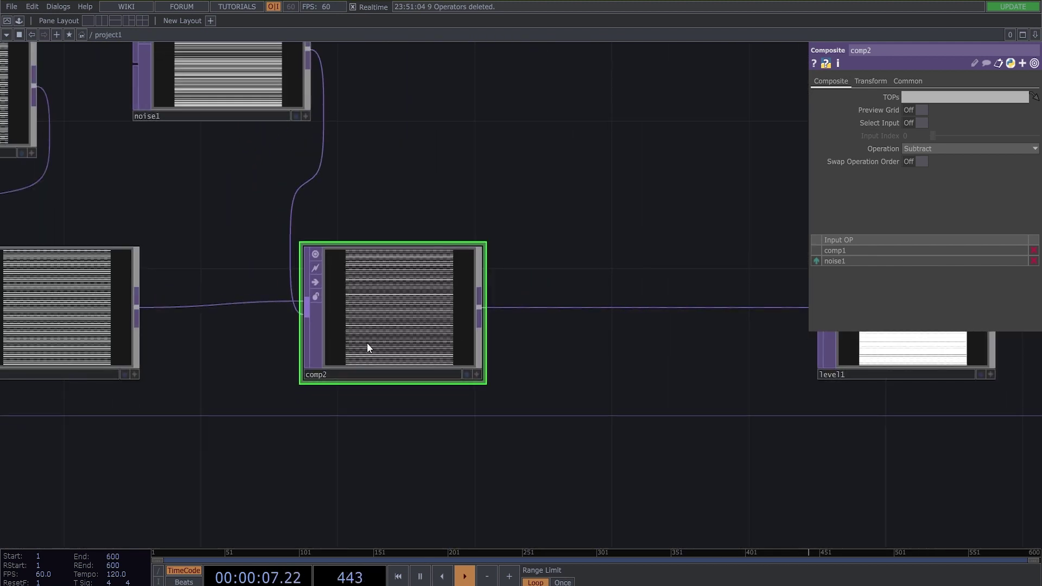
scroll(370, 343, "up", 5)
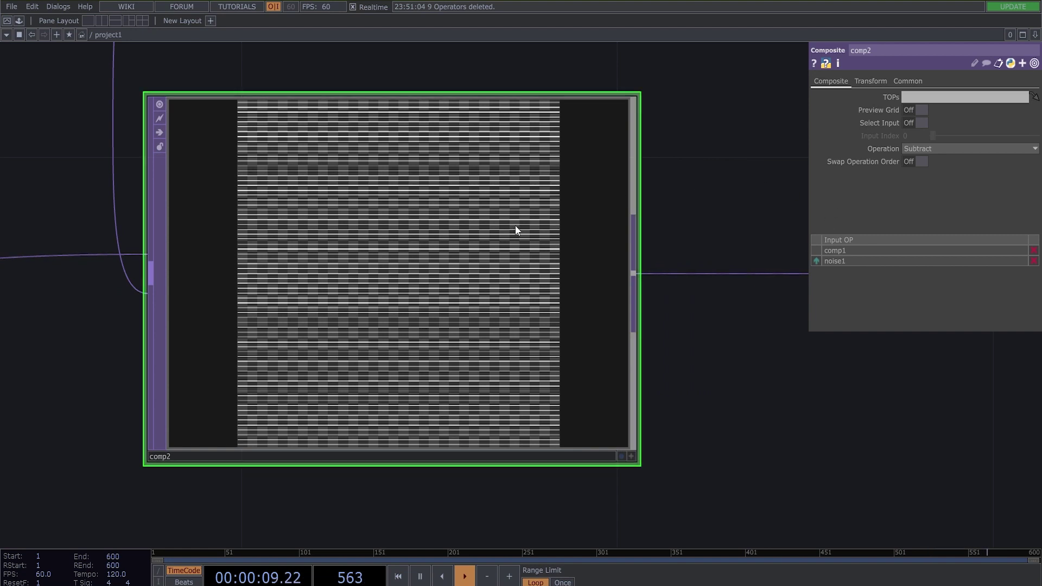
scroll(358, 351, "down", 5)
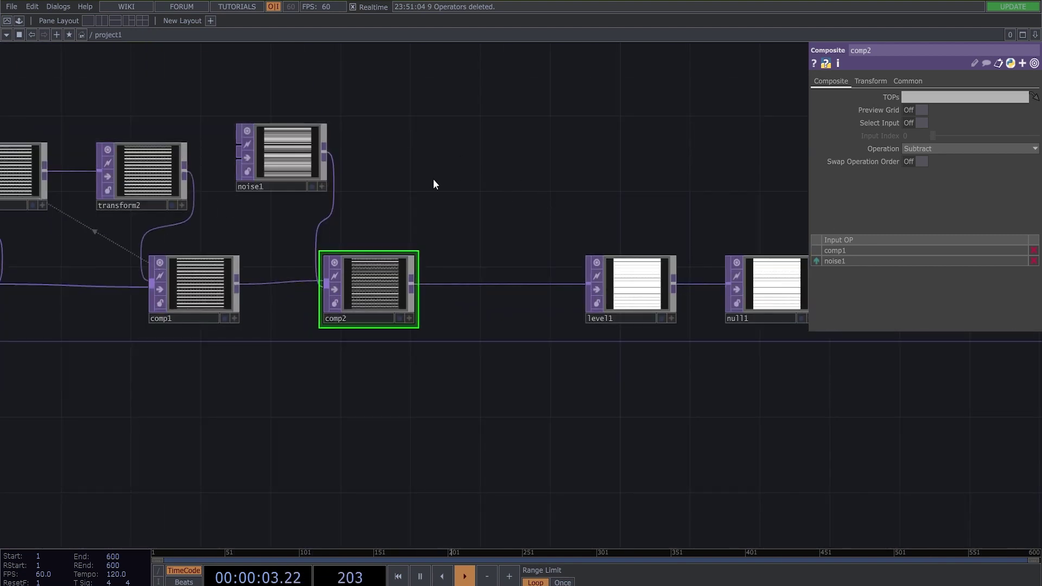
Step: Display null1 in the network background again and lower noise1's Offset to 0.145
left_click_drag(562, 190, 503, 183)
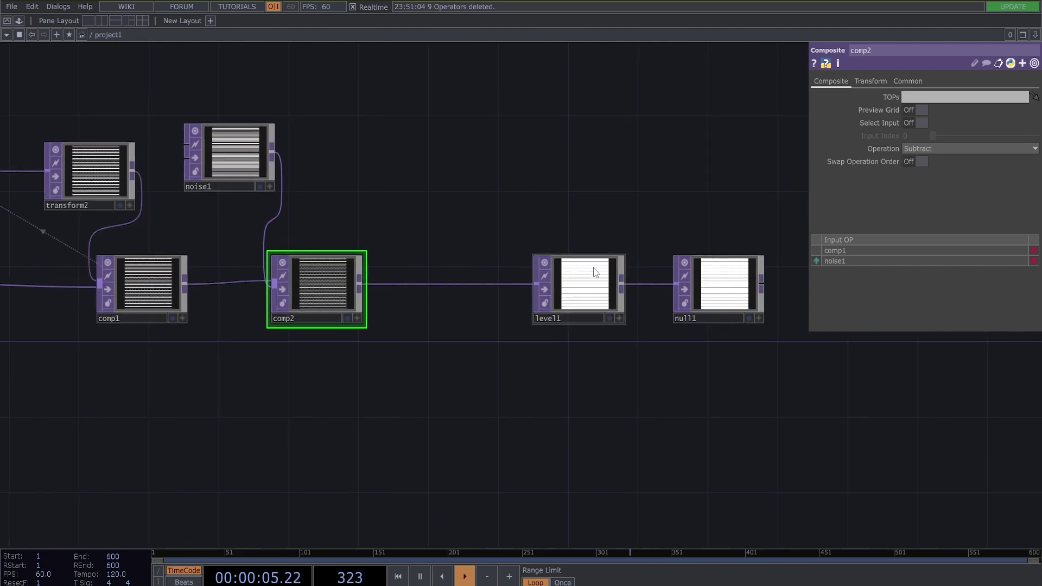
left_click(750, 319)
left_click_drag(303, 198, 431, 272)
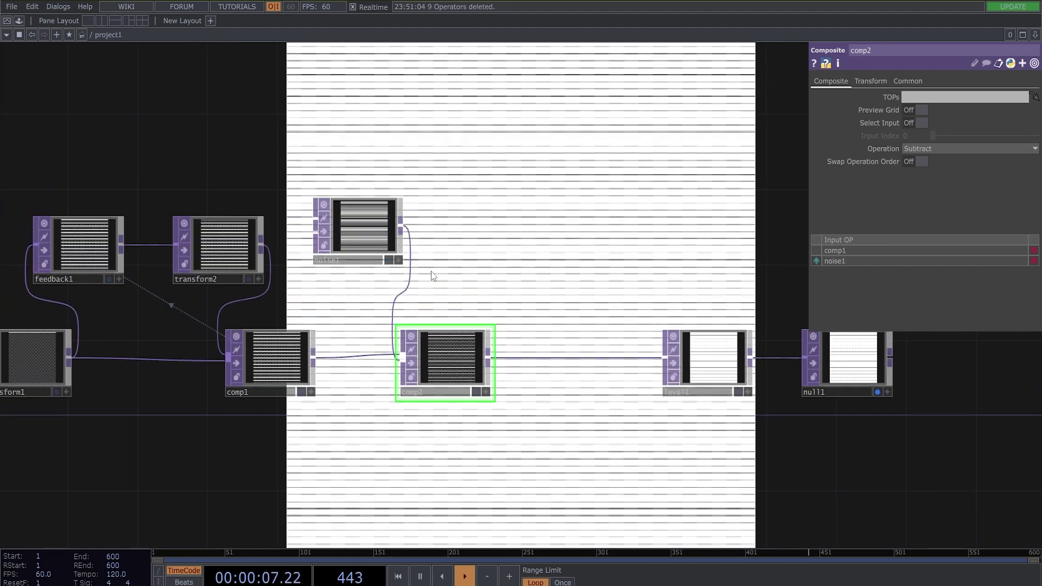
left_click(347, 239)
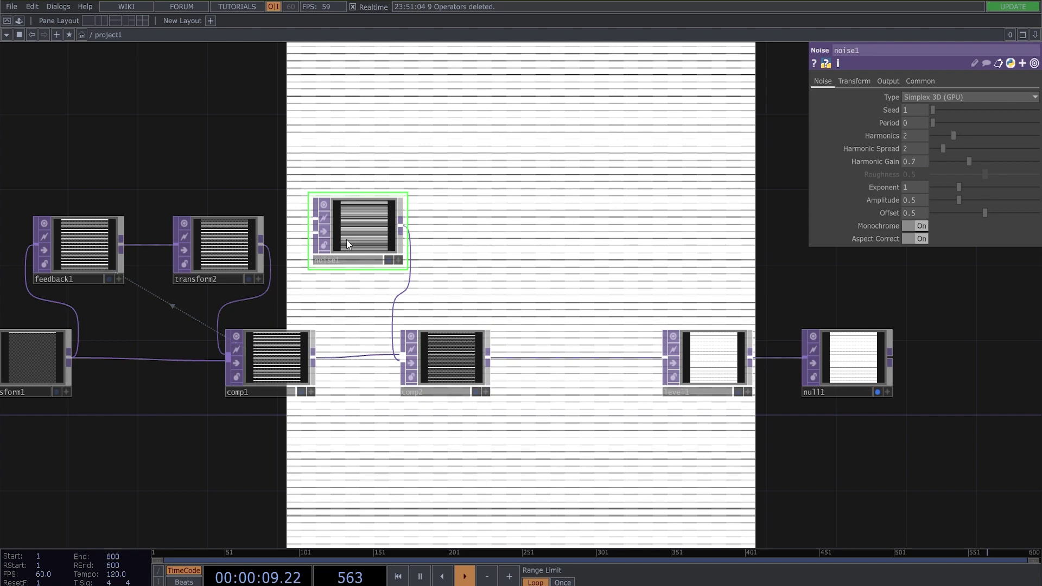
scroll(346, 239, "up", 2)
left_click_drag(975, 294, 914, 303)
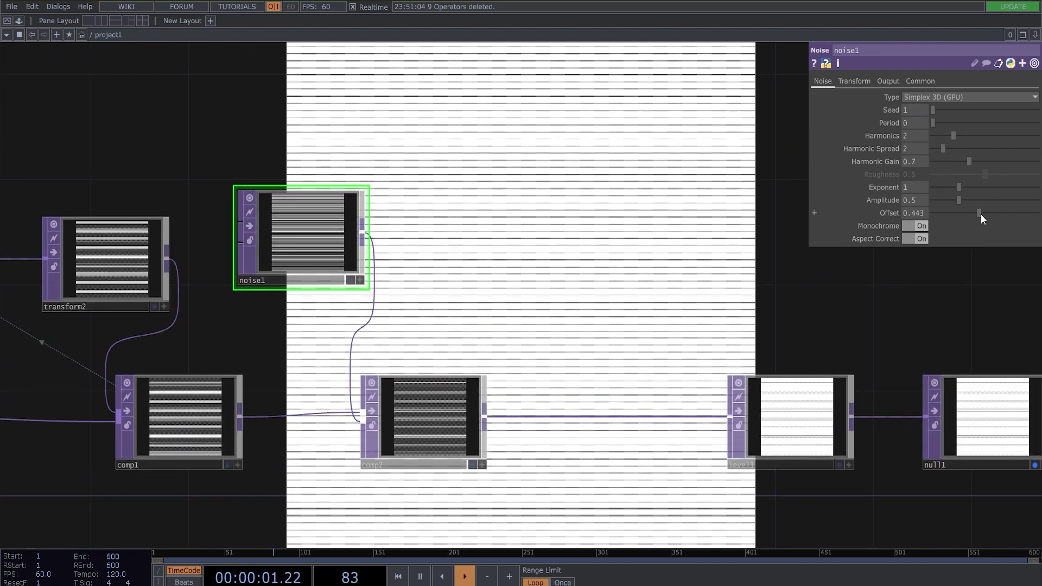
left_click_drag(983, 213, 937, 244)
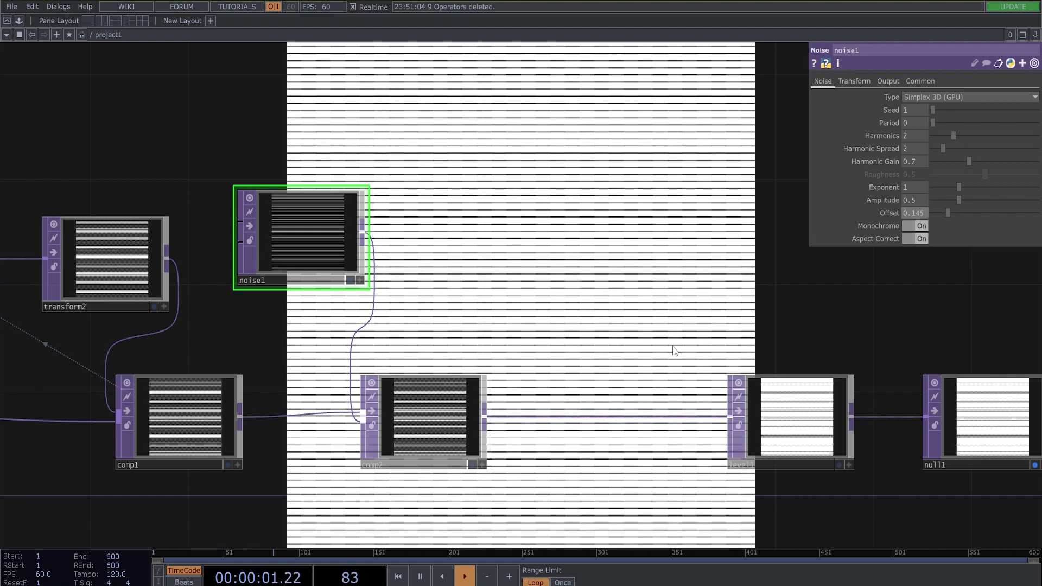
Step: Examine the line artwork in the reference cover image against the displayed line output
left_click_drag(675, 351, 418, 200)
scroll(410, 244, "down", 5)
left_click_drag(536, 365, 1012, 259)
scroll(426, 305, "up", 6)
scroll(477, 275, "up", 4)
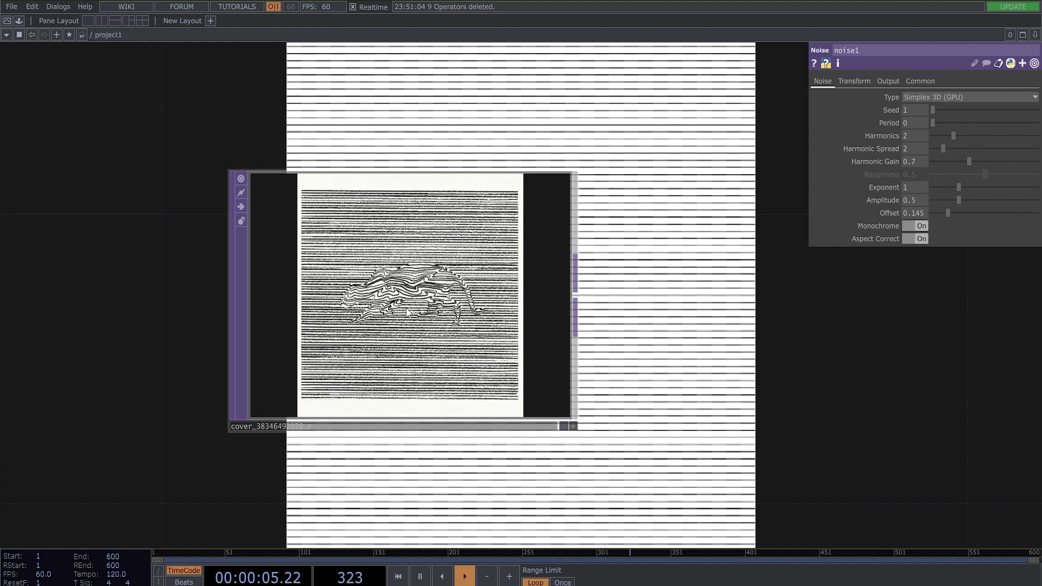
scroll(422, 307, "down", 3)
scroll(361, 239, "up", 3)
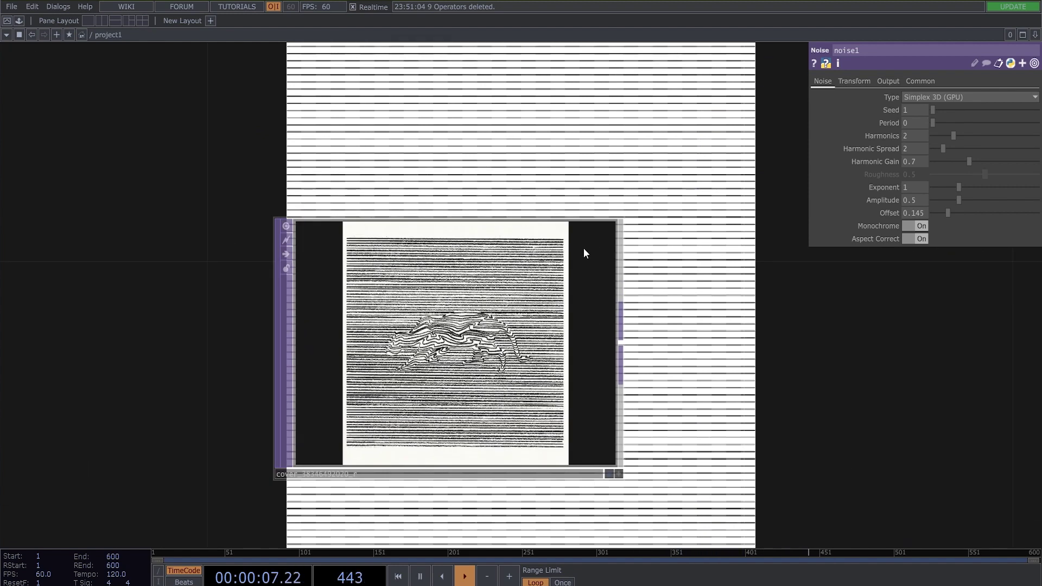
key("h")
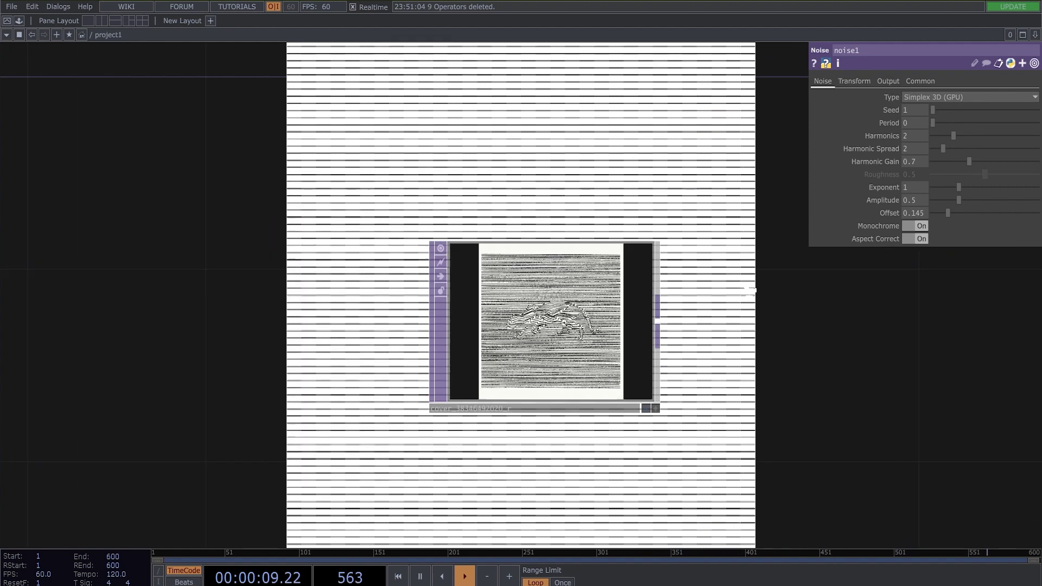
Step: Move level1 and null1 together farther from comp2 to make room for another operator
left_click_drag(901, 371, 708, 366)
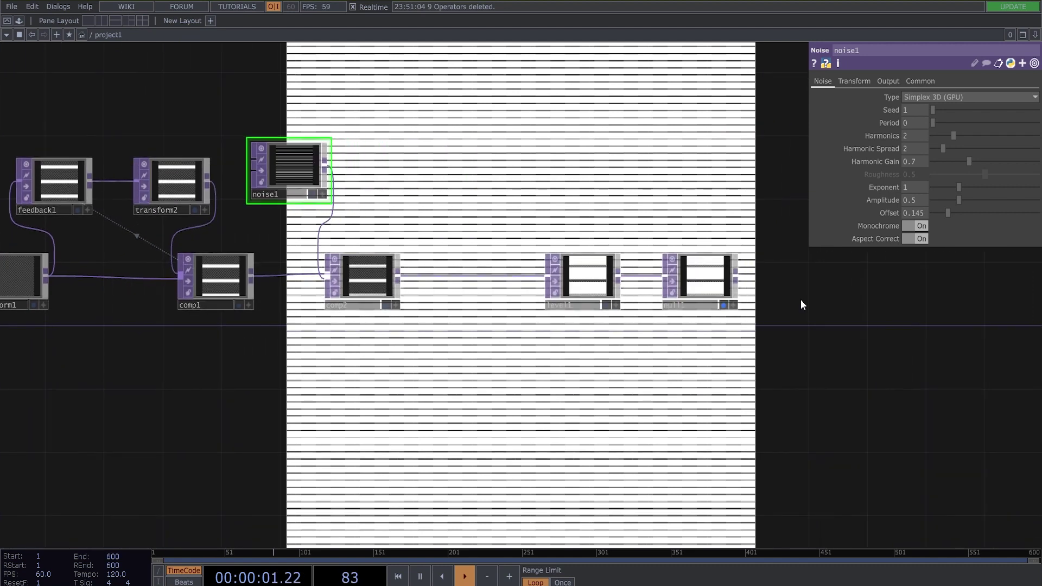
right_click_drag(768, 297, 584, 297)
left_click_drag(587, 296, 733, 297)
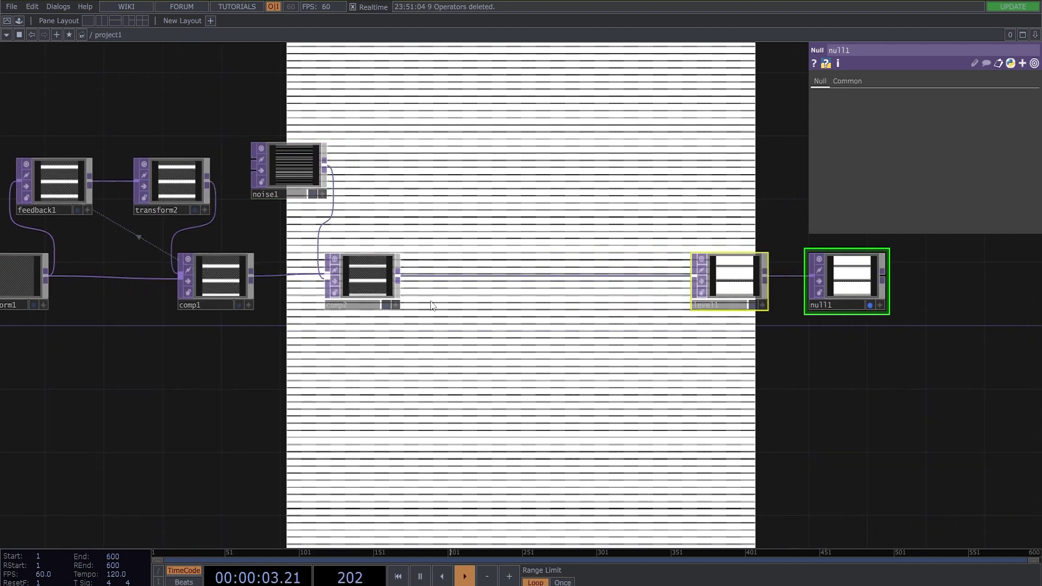
Step: Insert a Rectangle TOP into the connection between comp2 and level1
right_click(434, 275)
left_click(438, 269)
type("rec")
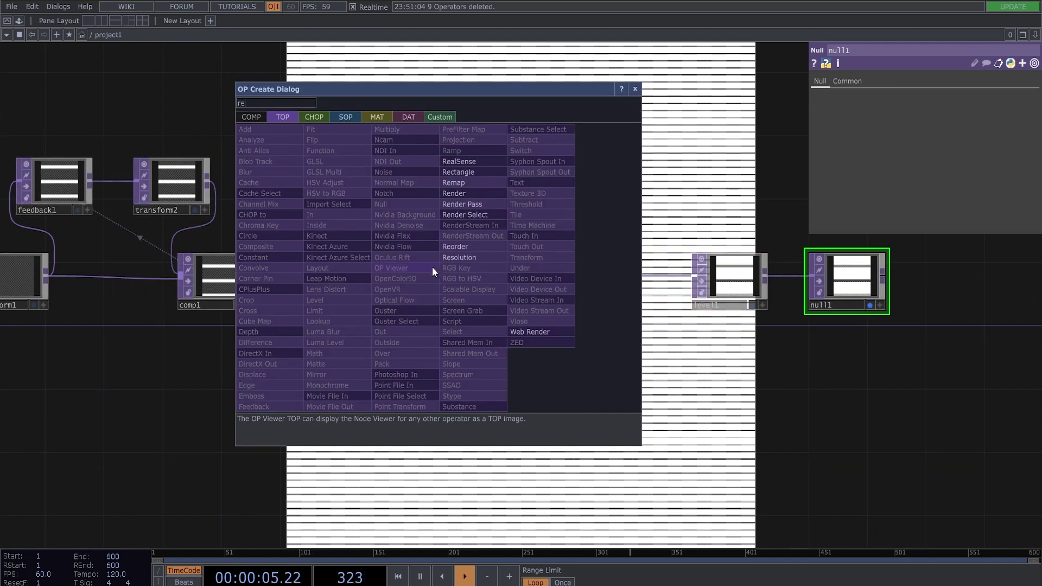
left_click(458, 172)
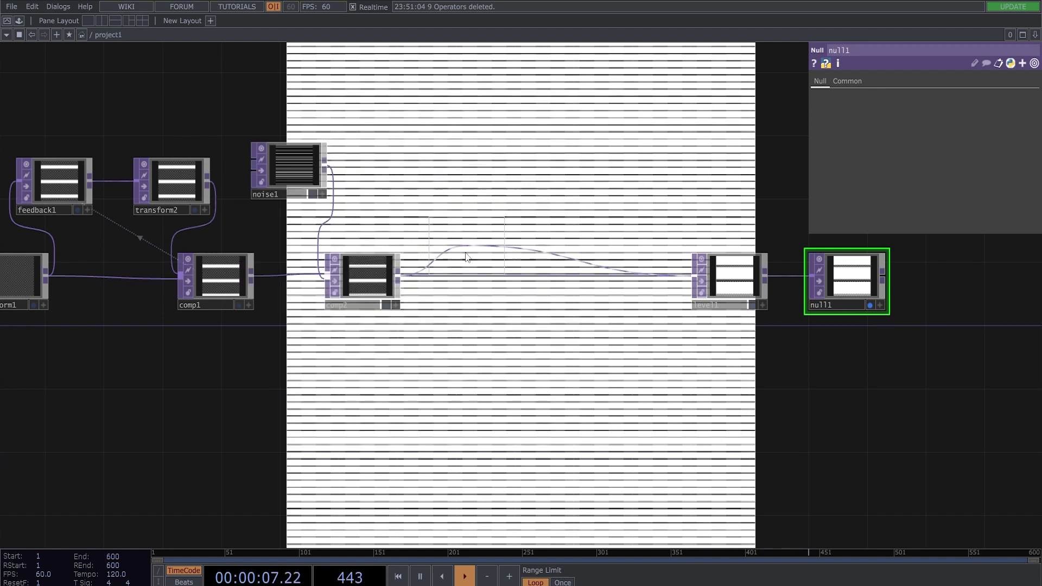
left_click(460, 281)
scroll(459, 281, "up", 3)
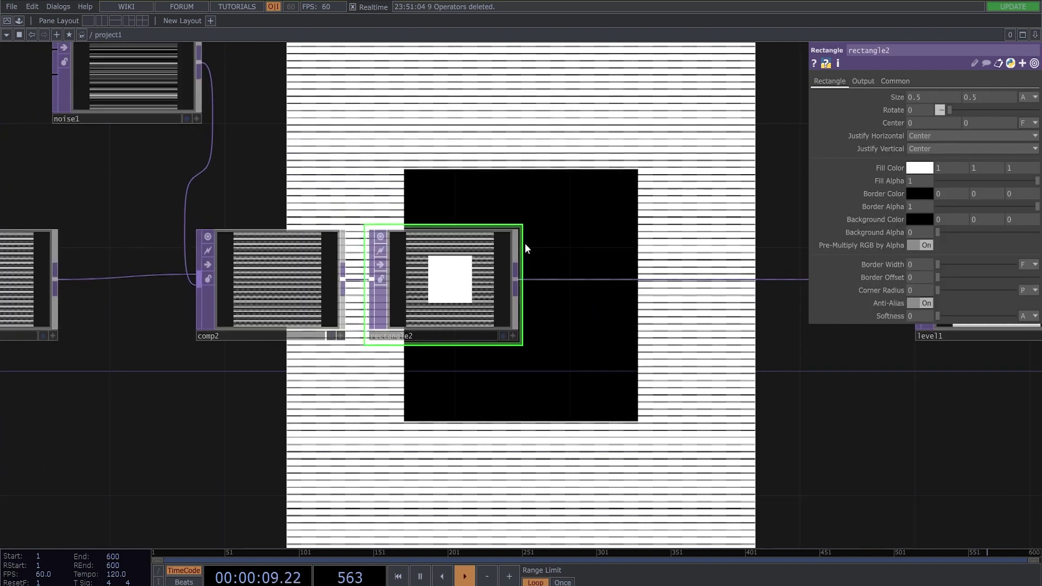
Step: Keep rectangle2's Combine with Input at Composite and Set Resolution and set its operation to Multiply
left_click(864, 82)
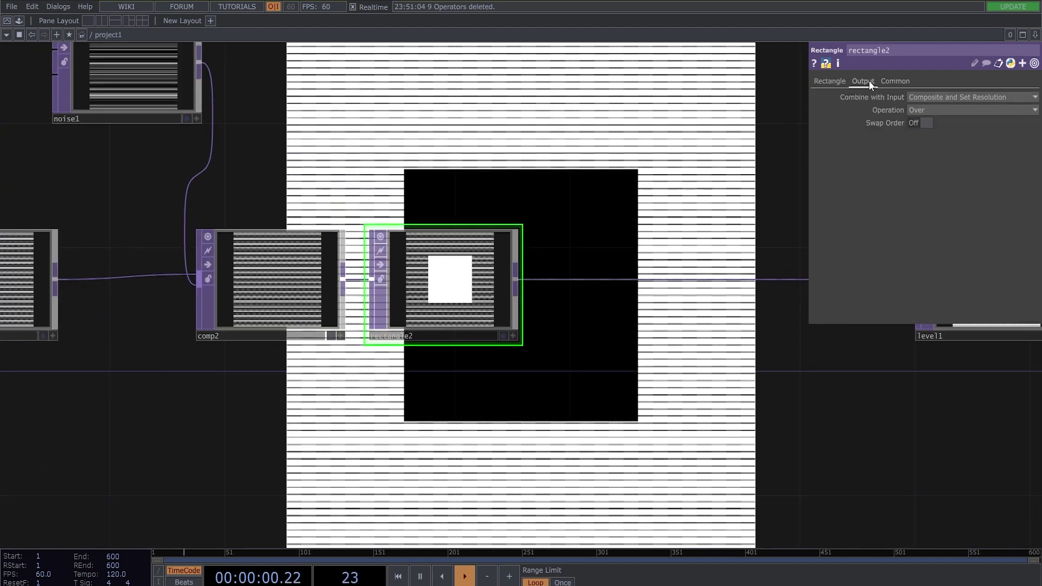
left_click(934, 98)
left_click(931, 108)
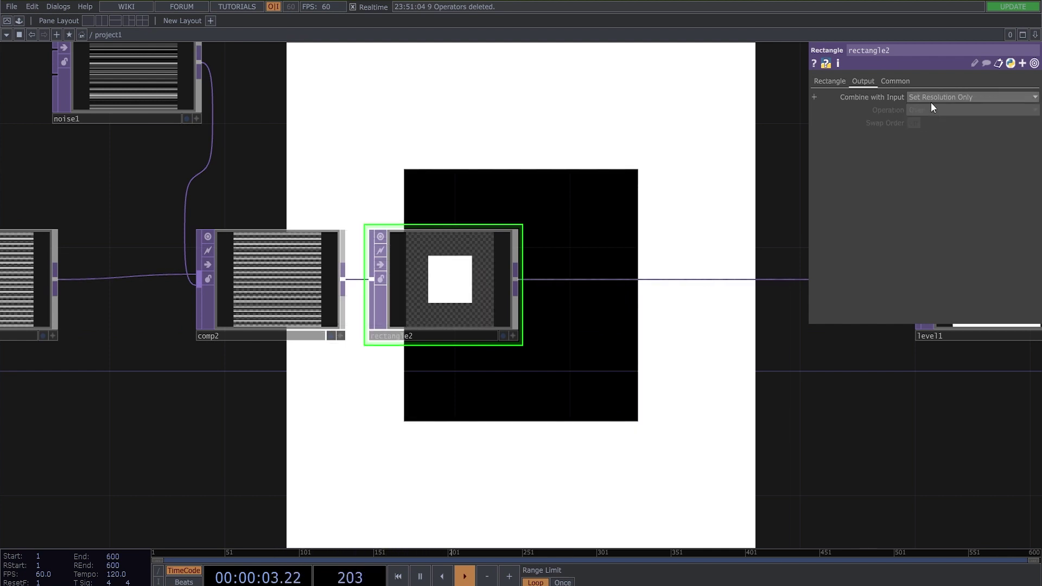
left_click(931, 101)
left_click(926, 115)
left_click(934, 108)
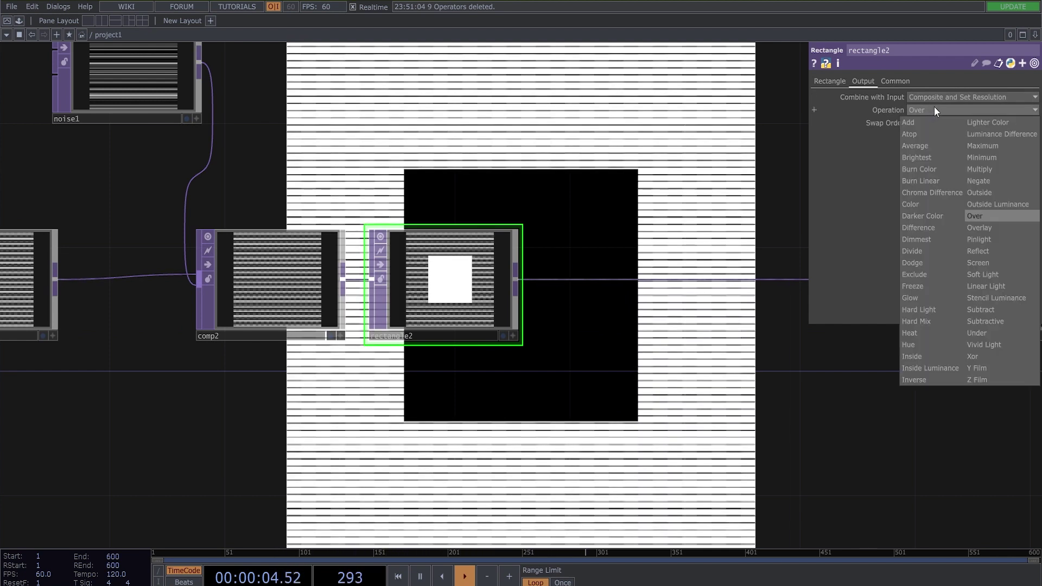
left_click(982, 171)
scroll(449, 211, "up", 3)
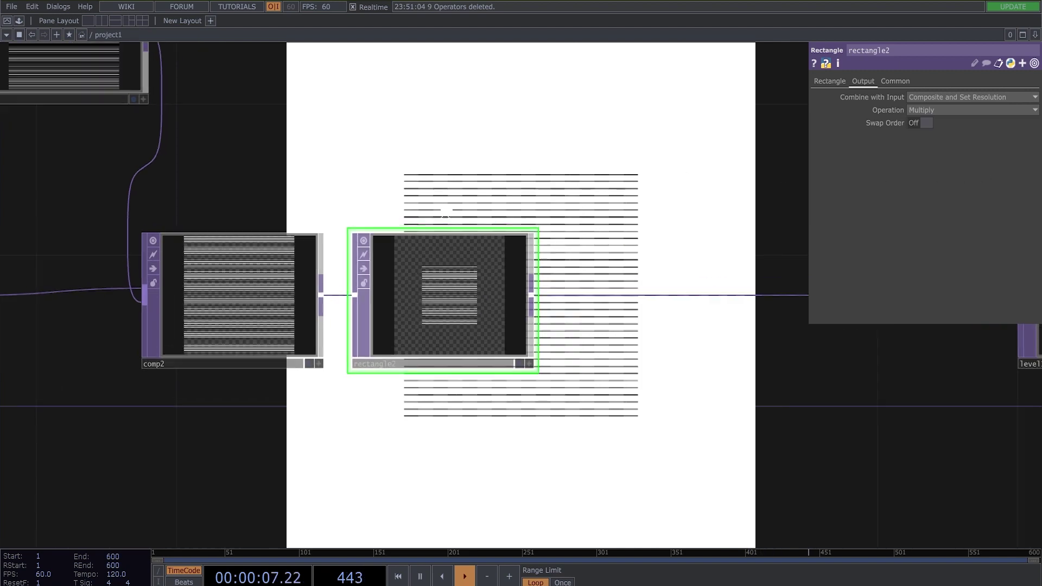
Step: Display the reference cover image in the network background alongside null1
scroll(717, 145, "down", 6)
left_click_drag(190, 429, 569, 416)
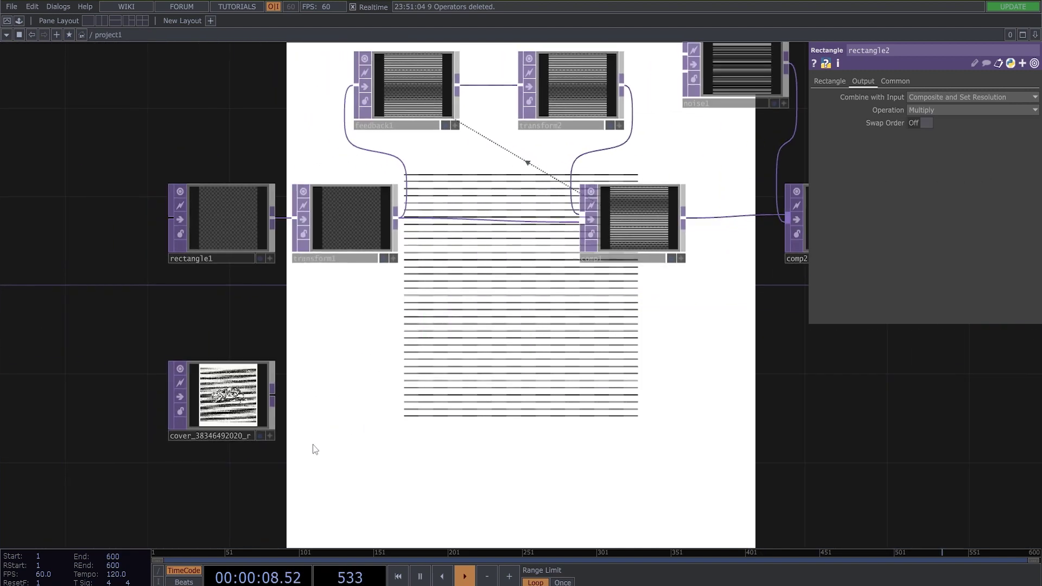
left_click(258, 433)
left_click_drag(688, 320, 302, 430)
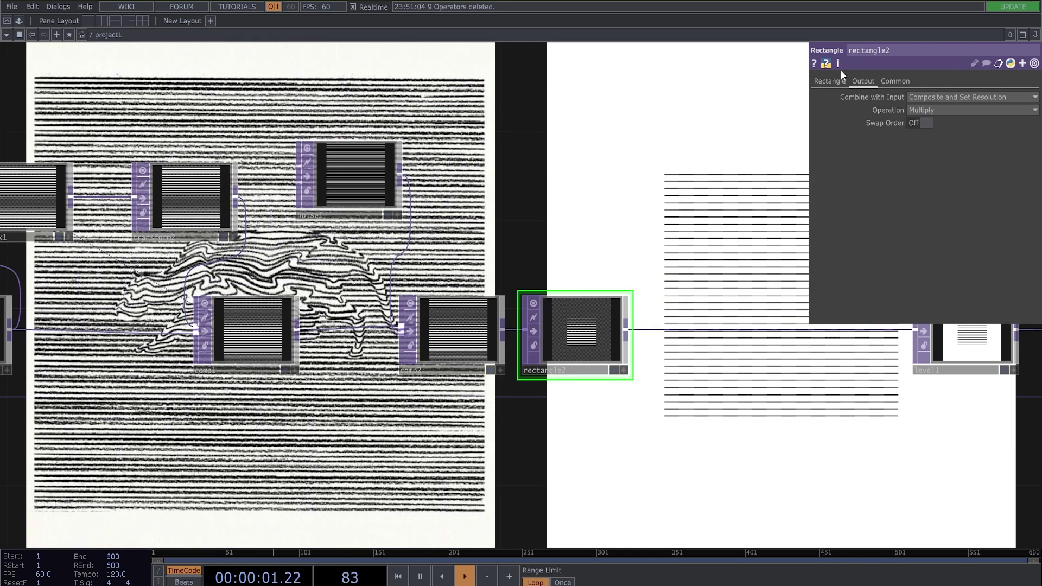
Step: Set rectangle2's horizontal size to 0.96 to match the width of the cover's line area
left_click(831, 81)
left_click_drag(597, 152, 428, 241)
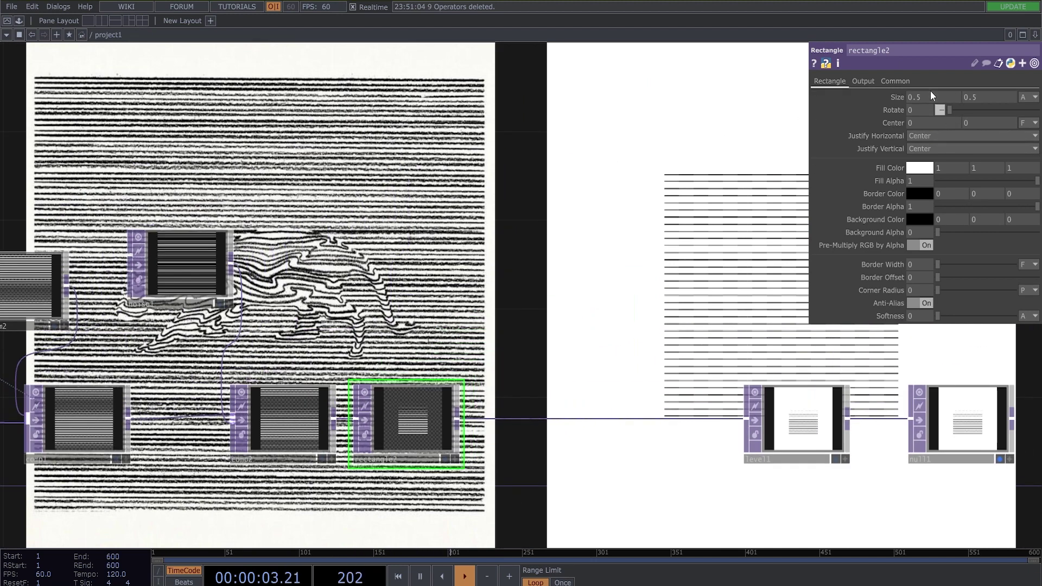
middle_click_drag(927, 96, 1009, 96)
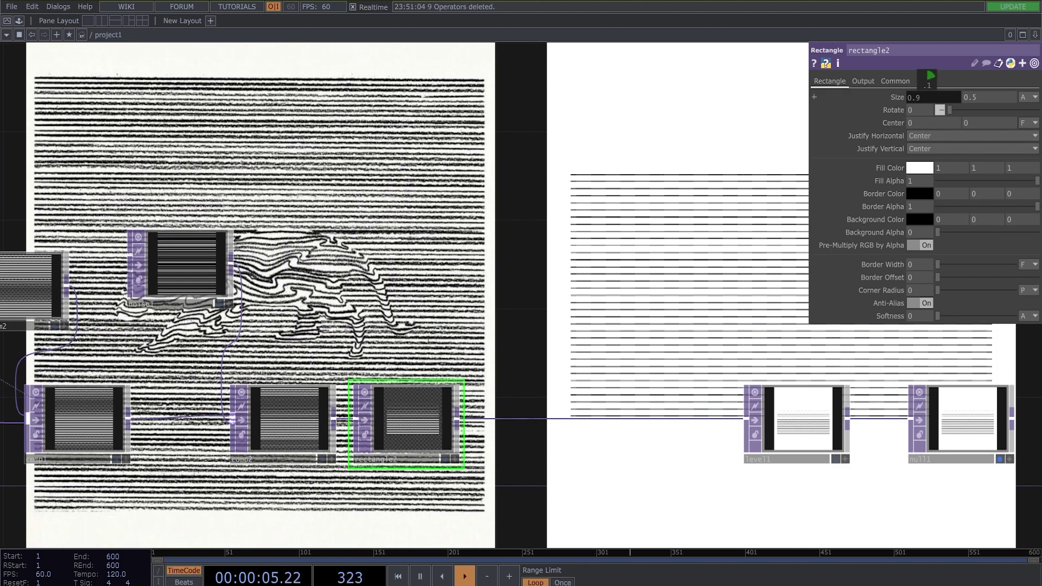
middle_click_drag(928, 97, 950, 82)
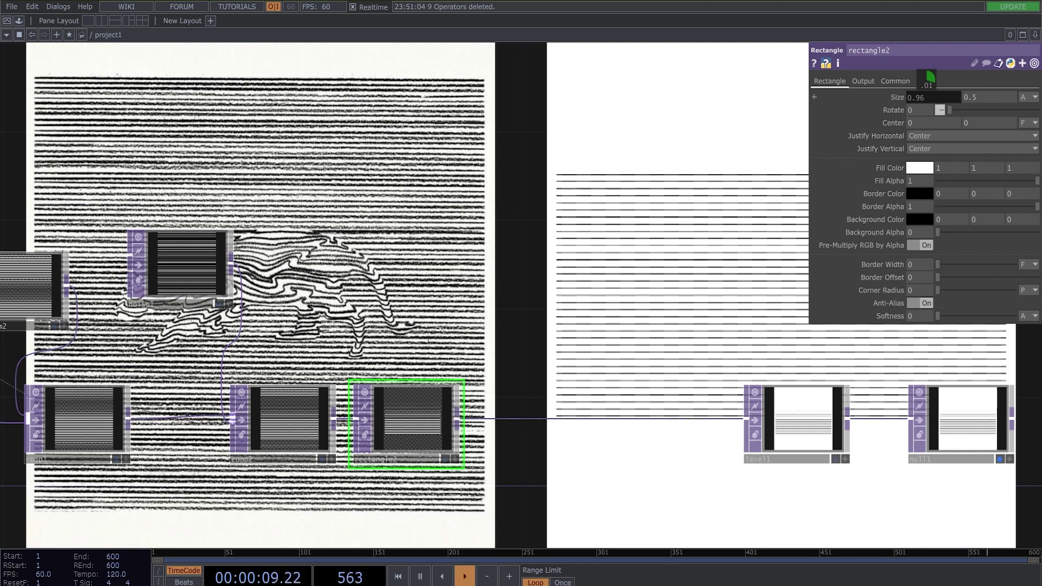
Step: Set rectangle2's vertical size to 0.87 to match the height of the cover's line area
middle_click_drag(978, 96, 972, 75)
scroll(779, 234, "down", 3)
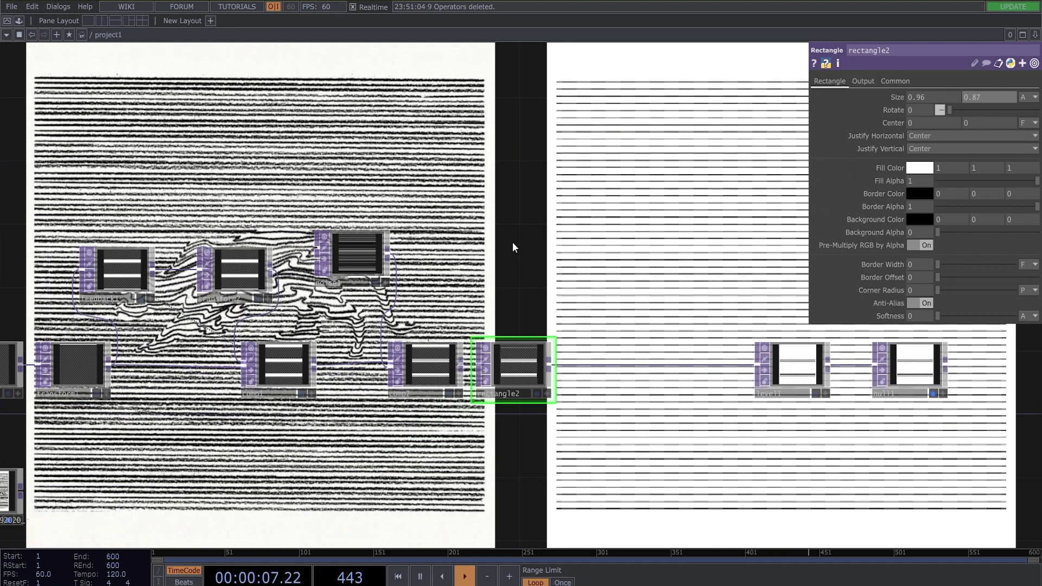
Step: Set transform2's vertical translate to -0.009 so the feedback lines sit closer together like those on the cover
left_click_drag(513, 247, 630, 266)
scroll(371, 299, "up", 2)
left_click(347, 302)
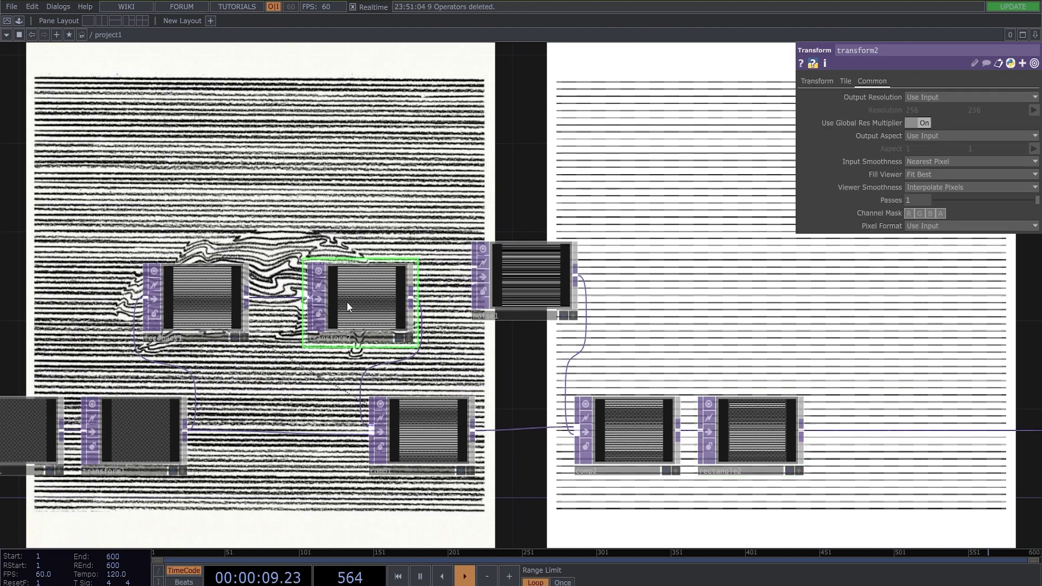
scroll(347, 296, "up", 3)
left_click_drag(613, 172, 574, 240)
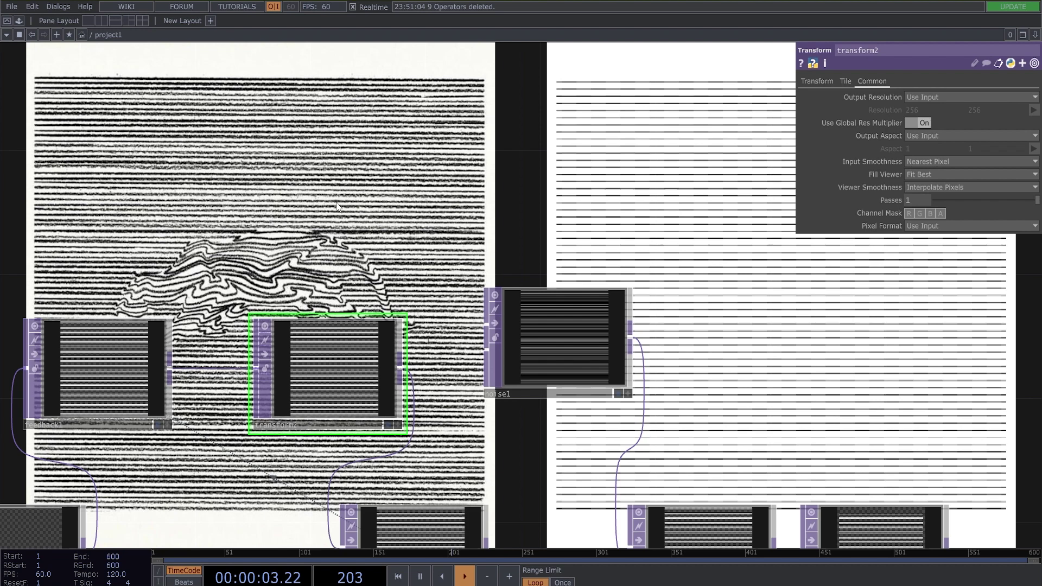
left_click_drag(303, 539, 341, 403)
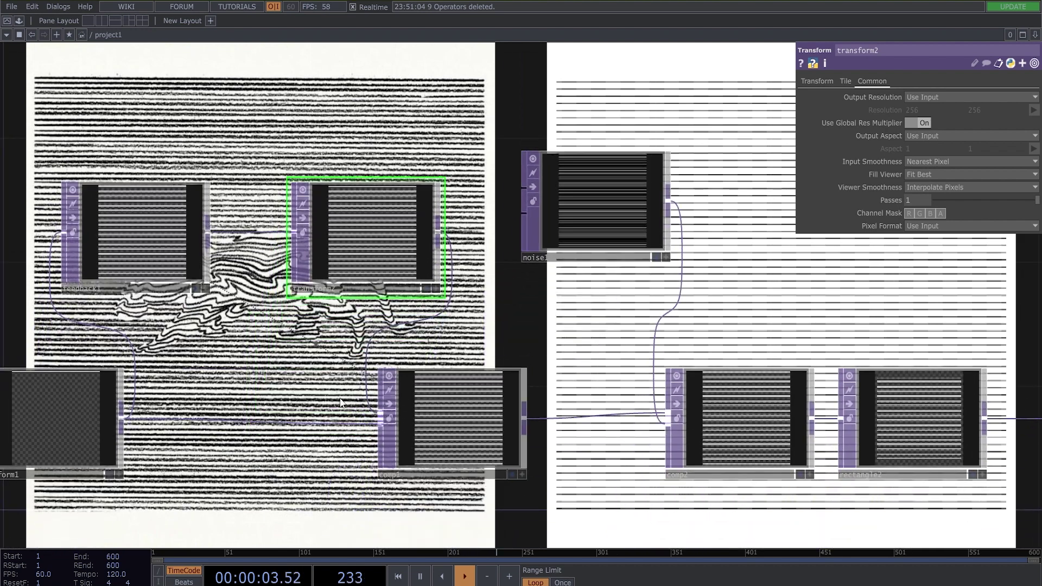
left_click(826, 80)
middle_click_drag(972, 109, 993, 136)
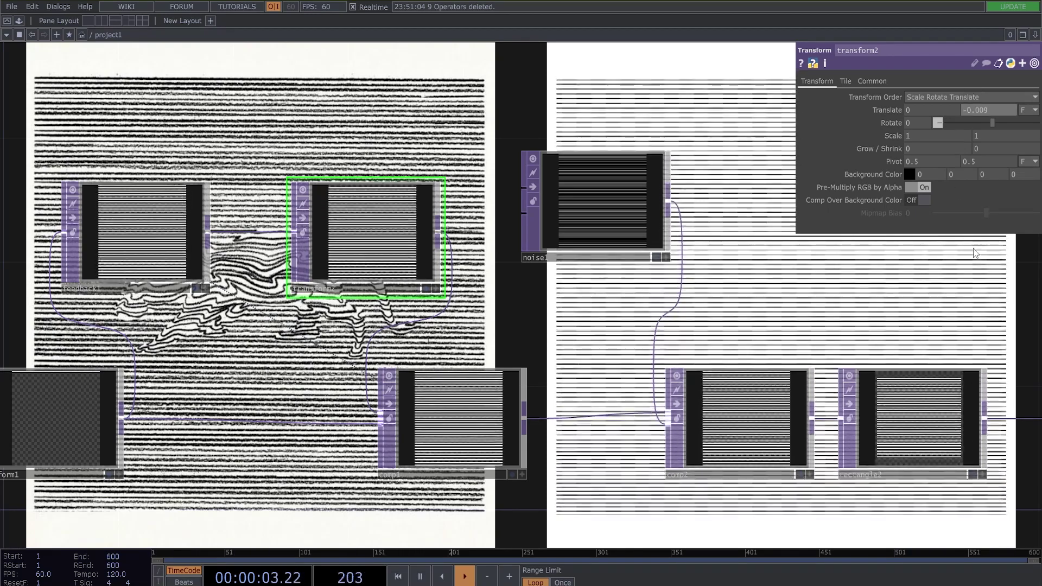
Step: Stop displaying the reference cover image in the network background
left_click_drag(1018, 306, 484, 263)
scroll(592, 262, "down", 3)
left_click_drag(673, 292, 483, 241)
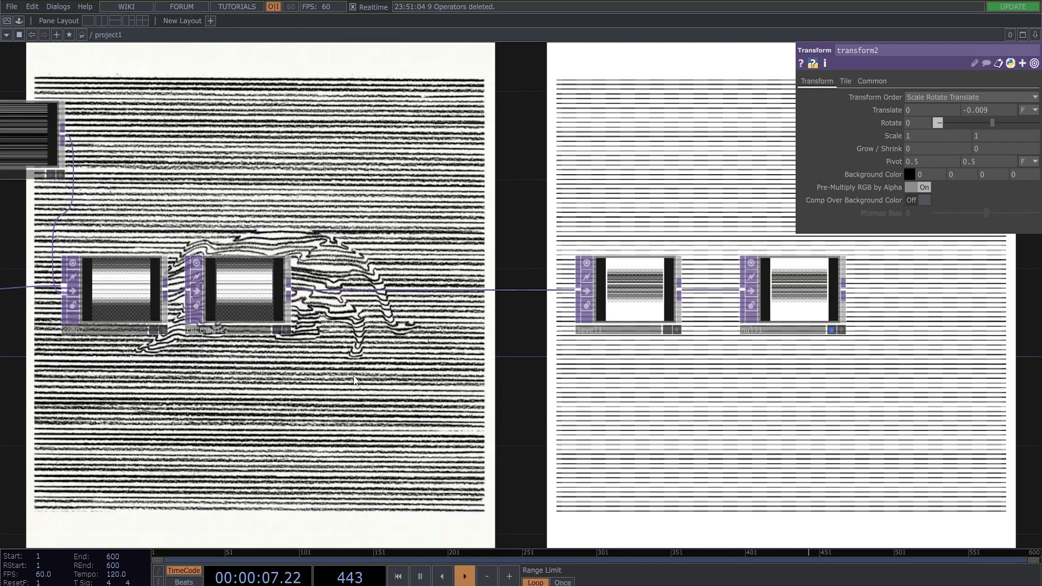
left_click_drag(354, 380, 753, 260)
left_click_drag(165, 446, 593, 418)
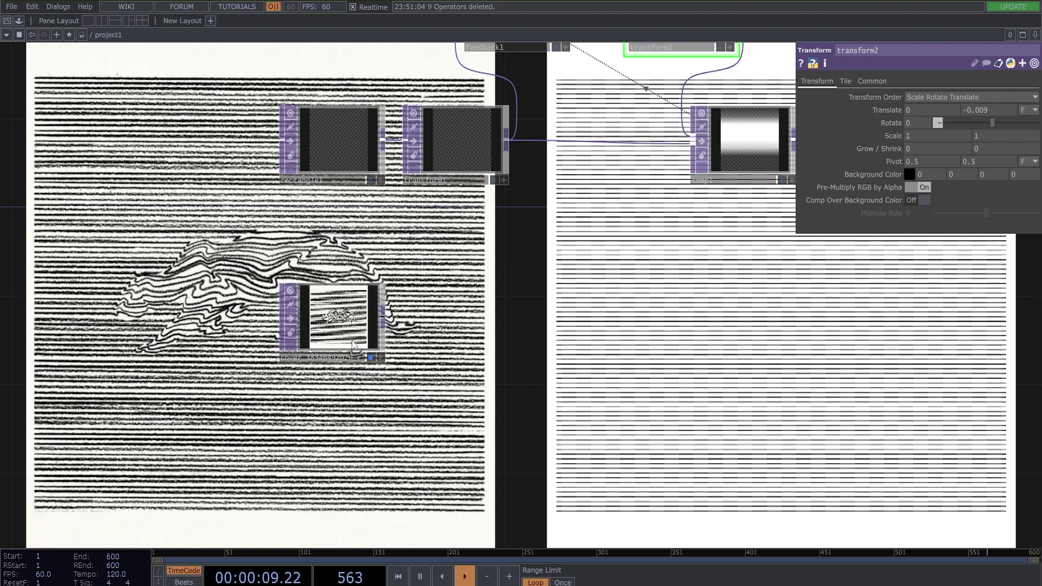
scroll(353, 345, "up", 4)
scroll(295, 261, "up", 2)
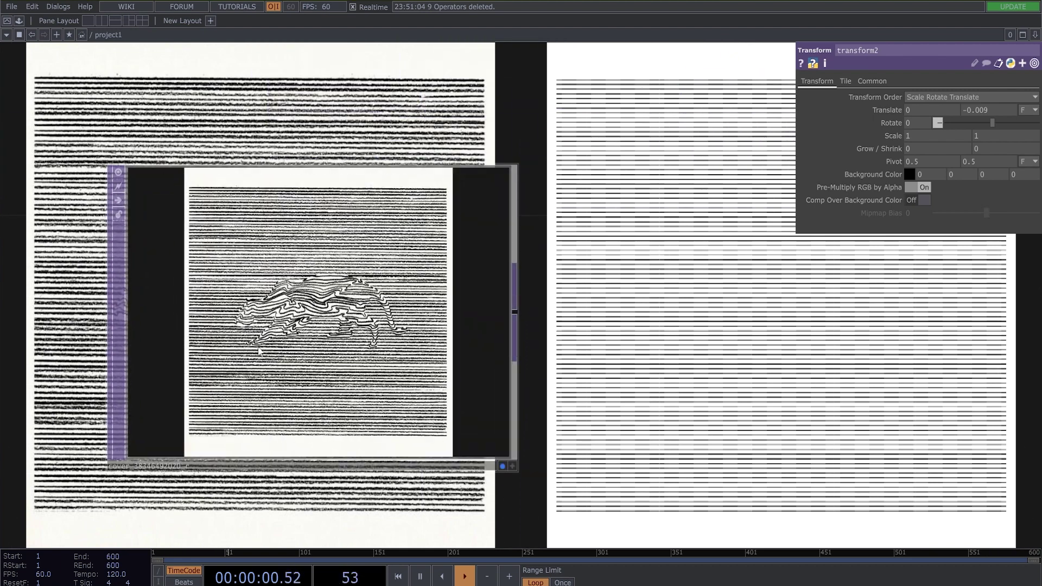
left_click(503, 466)
Step: Add a Movie File In TOP with the default banana image below comp1
scroll(564, 456, "down", 5)
left_click_drag(470, 384, 22, 354)
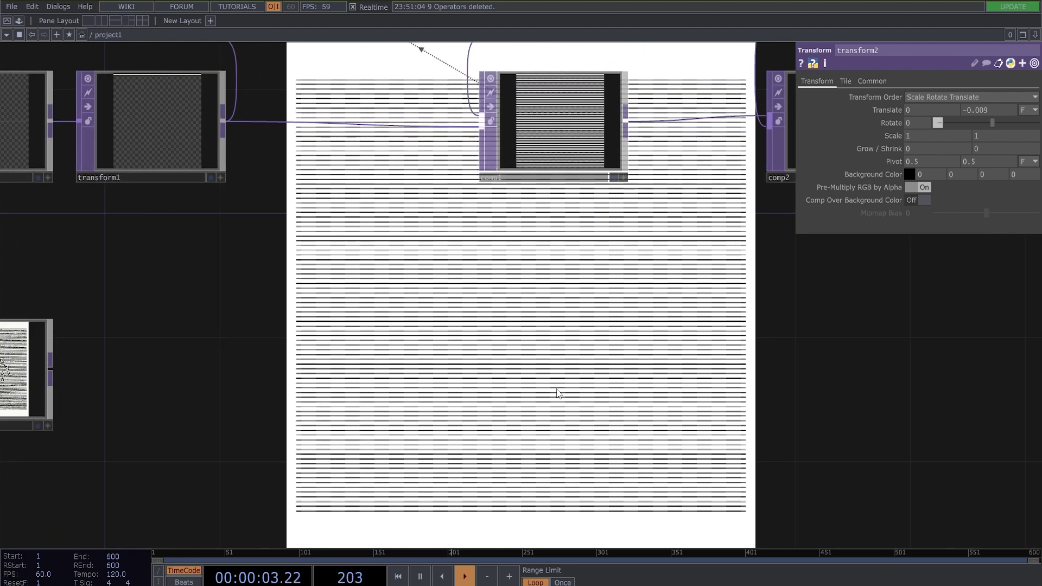
key("Tab")
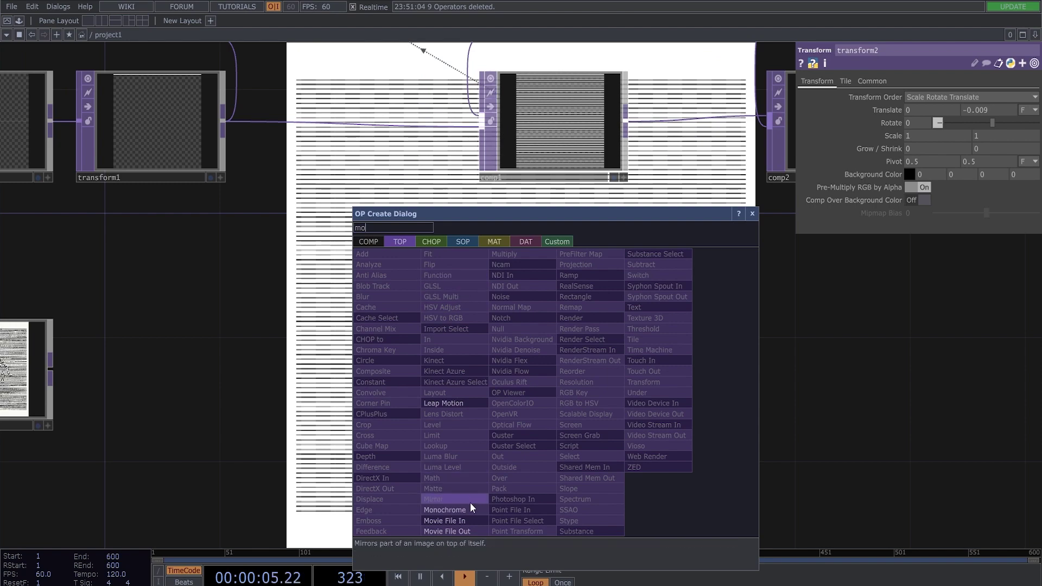
left_click(469, 521)
left_click(574, 379)
scroll(582, 382, "up", 3)
scroll(582, 385, "down", 5)
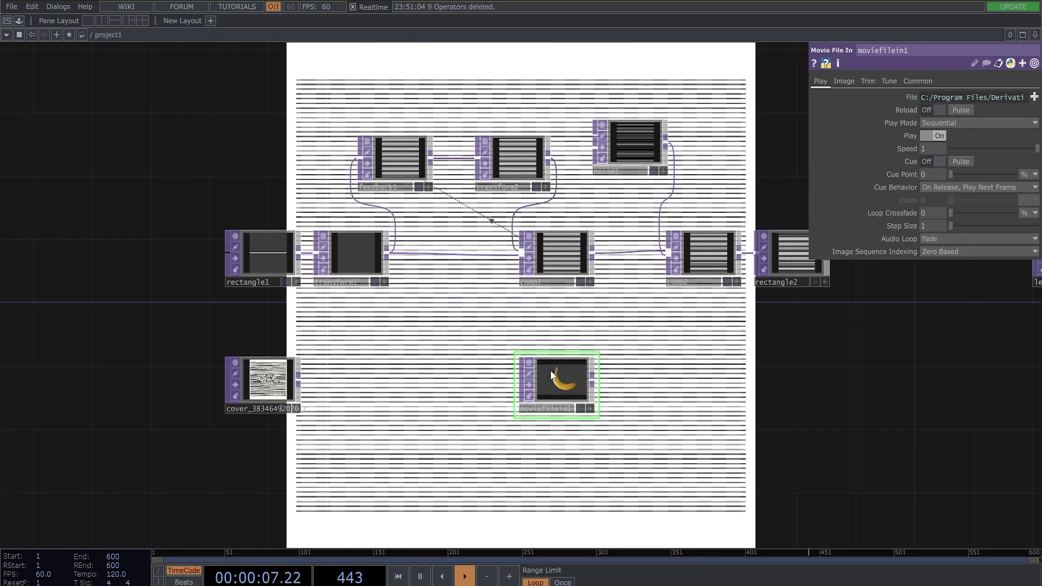
Step: Add a Fit TOP after moviefilein1, keeping its Fit mode at Fit Best
scroll(584, 386, "up", 1)
middle_click_drag(565, 372, 397, 337)
right_click(426, 351)
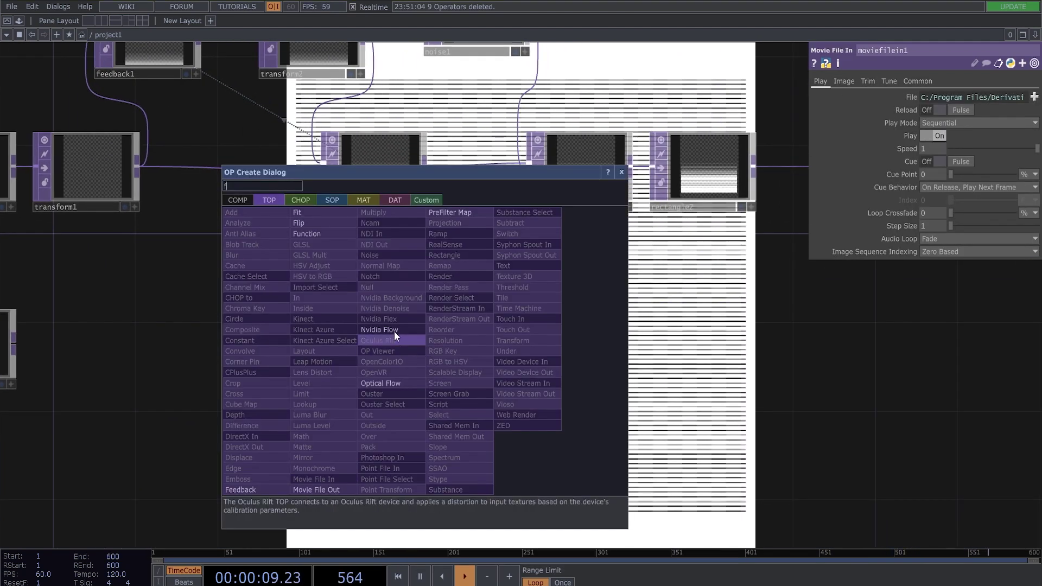
left_click(307, 226)
left_click(496, 351)
scroll(505, 347, "up", 5)
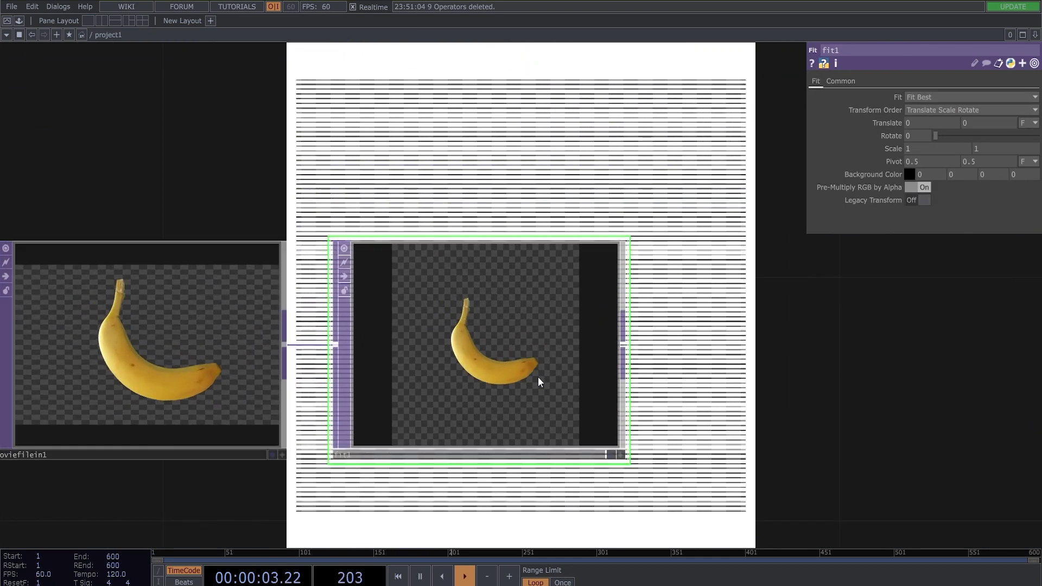
Step: Move moviefilein1 and fit1 together so they sit below comp2 and rectangle2
scroll(566, 302, "down", 5)
left_click_drag(698, 320, 397, 288)
right_click_drag(382, 289, 44, 369)
left_click_drag(116, 299, 238, 367)
left_click_drag(490, 295, 304, 315)
left_click(330, 346)
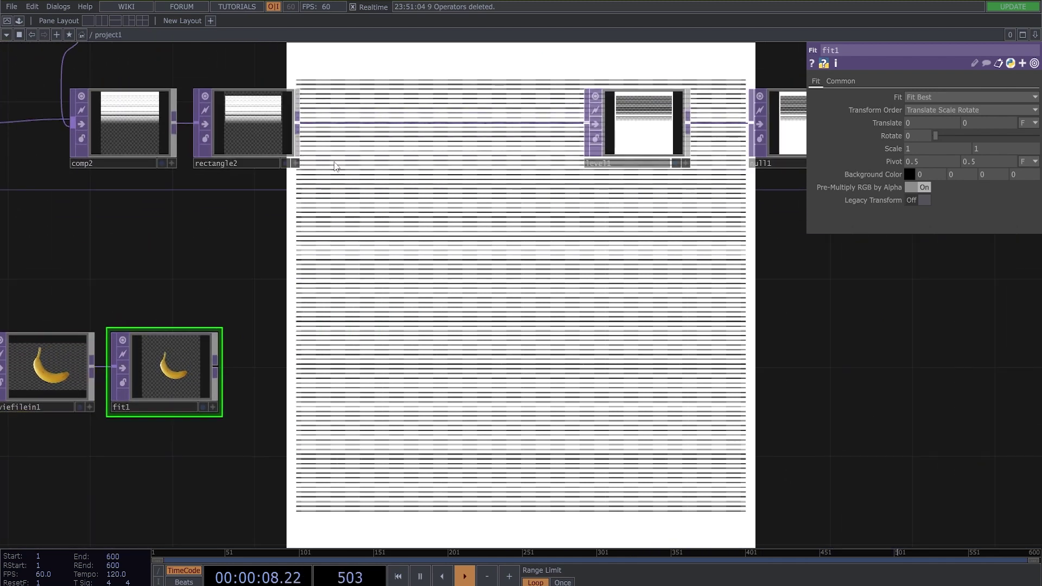
Step: Insert a Displace TOP between rectangle2 and level1 and connect fit1 to its second input
right_click(339, 124)
left_click(350, 112)
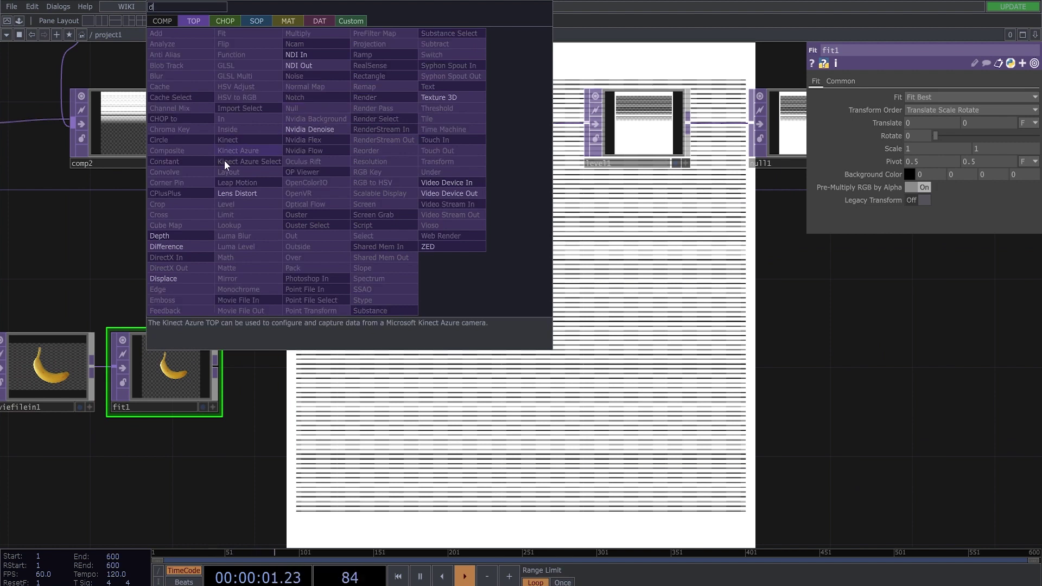
left_click(174, 278)
left_click(377, 138)
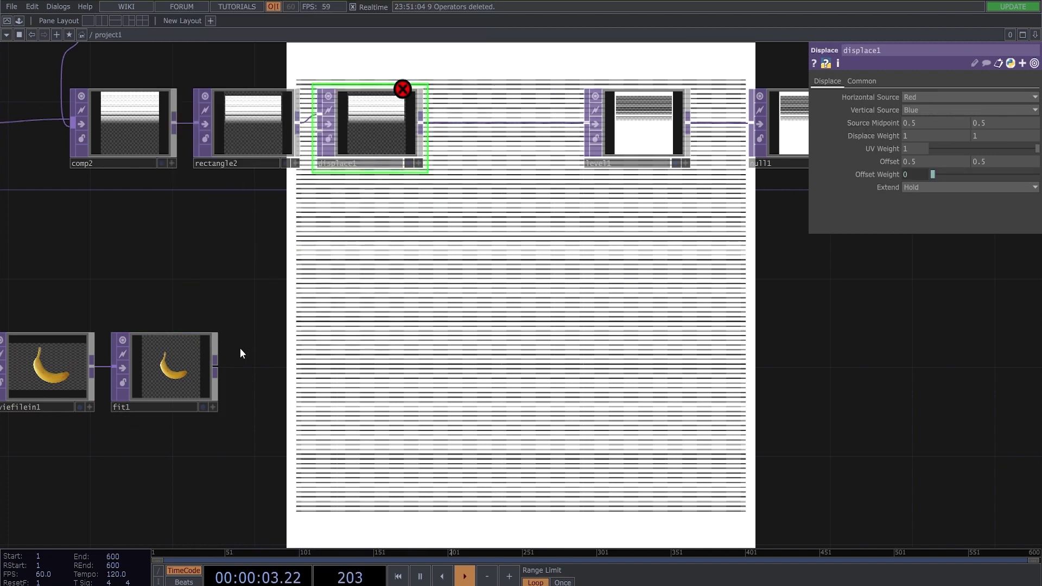
left_click_drag(216, 368, 407, 126)
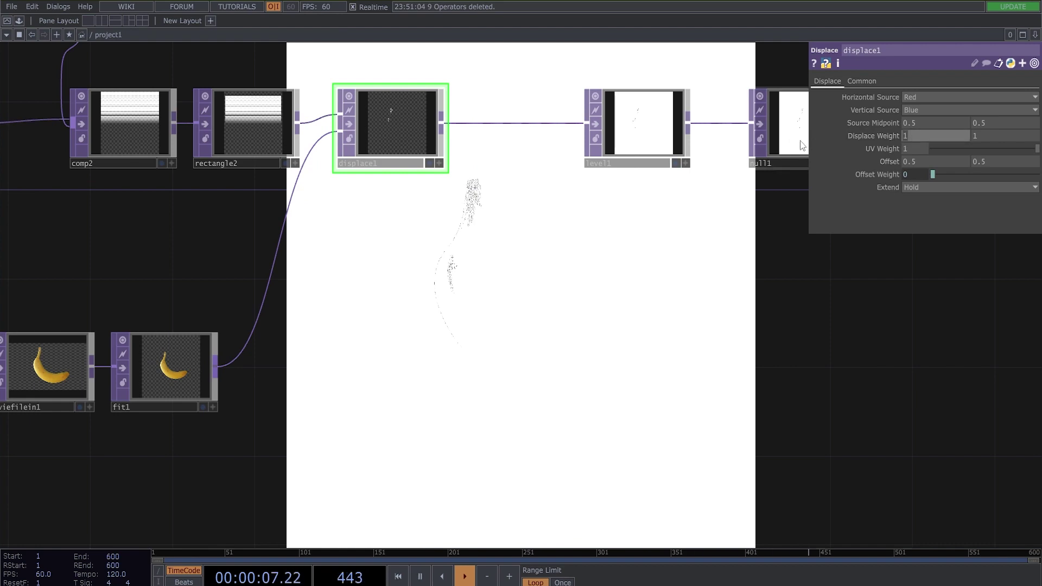
Step: Set displace1's Displace Weight to 0 horizontally and 0.012 vertically
type("0")
left_click_drag(1002, 139, 798, 227)
type("0")
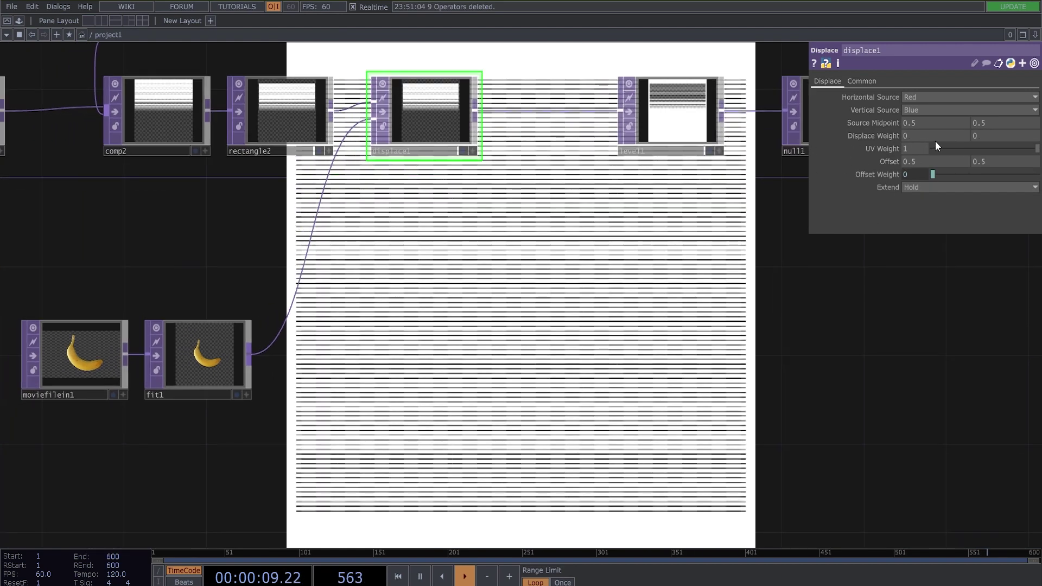
left_click_drag(617, 268, 540, 329)
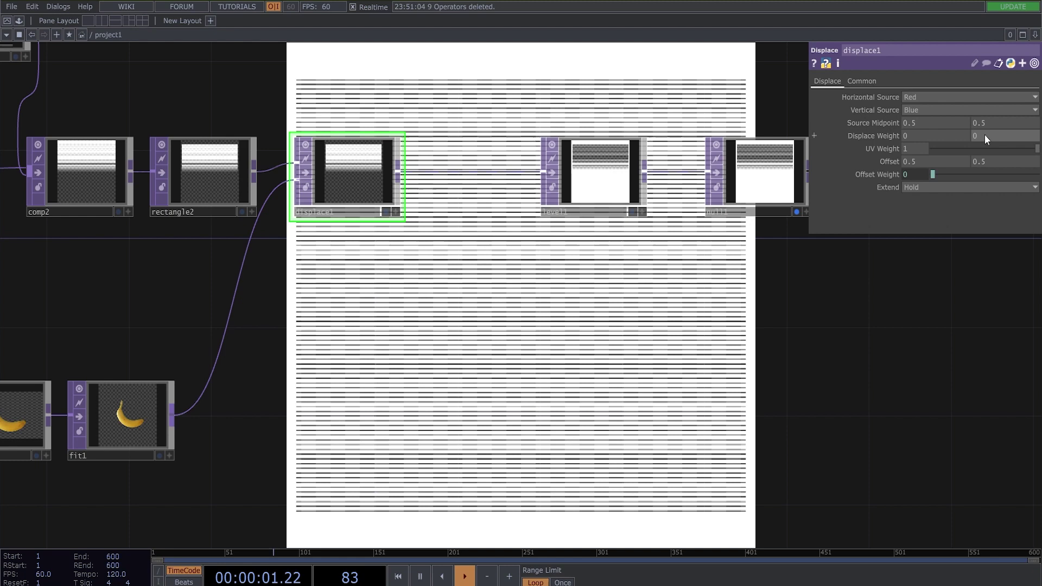
middle_click_drag(984, 136, 1004, 155)
middle_click_drag(987, 115, 983, 119)
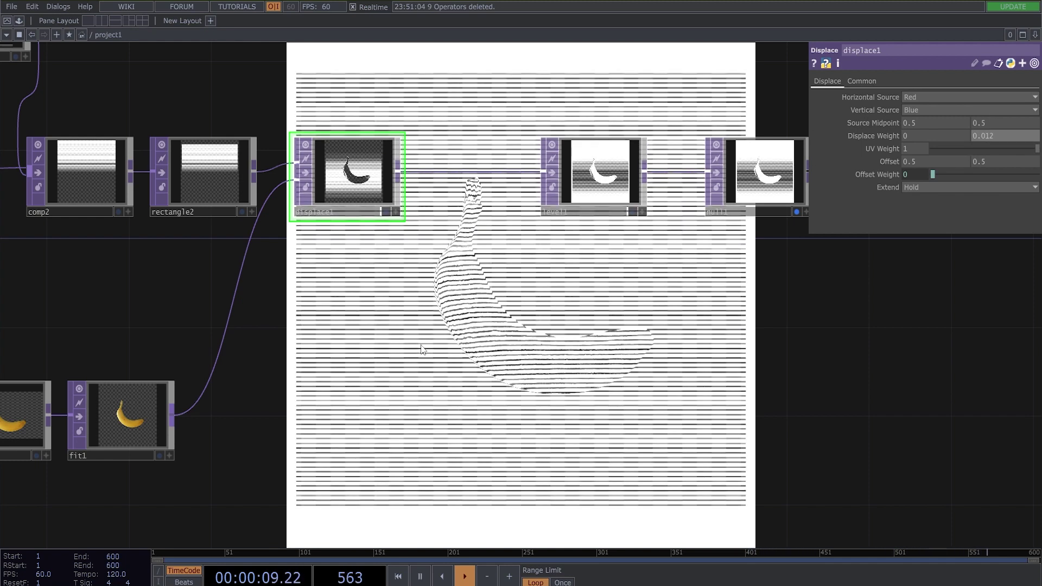
Step: Examine the distorted shape in the reference cover image up close to compare it with the displaced lines
left_click_drag(424, 350, 517, 318)
scroll(418, 350, "down", 3)
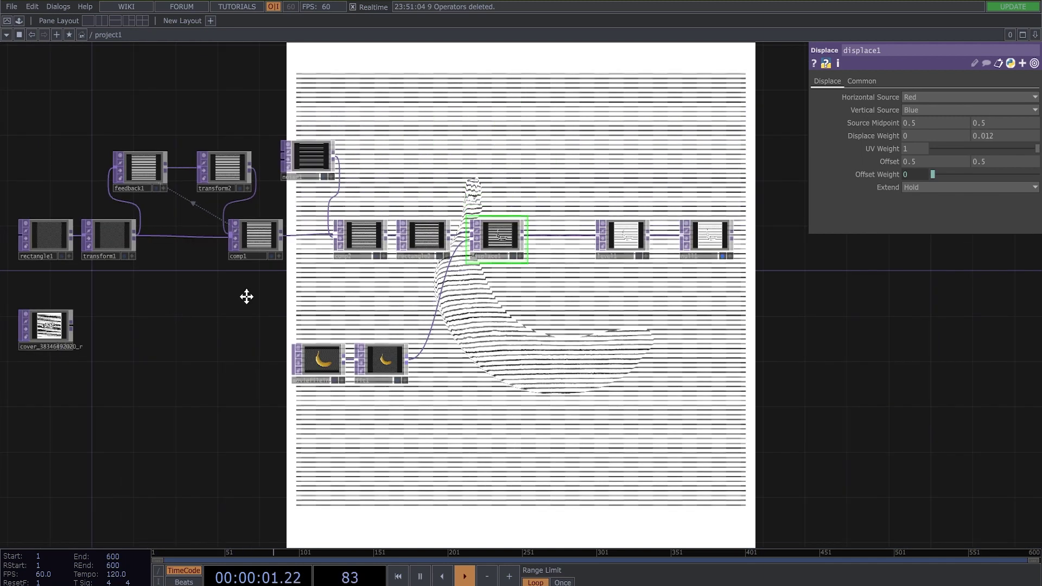
left_click_drag(246, 296, 687, 256)
scroll(407, 244, "up", 5)
scroll(489, 253, "up", 5)
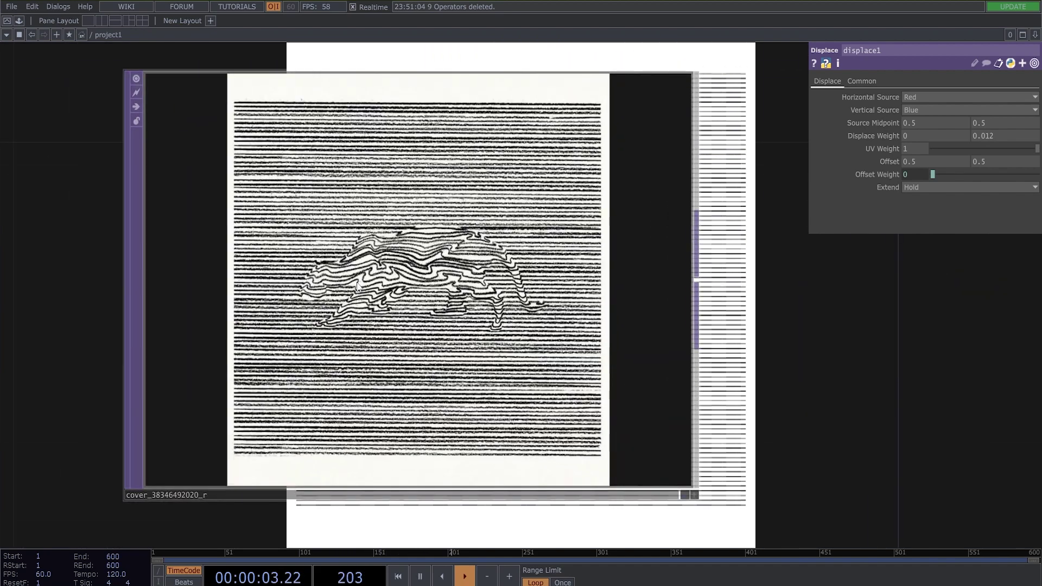
scroll(563, 303, "down", 3)
left_click_drag(736, 298, 509, 300)
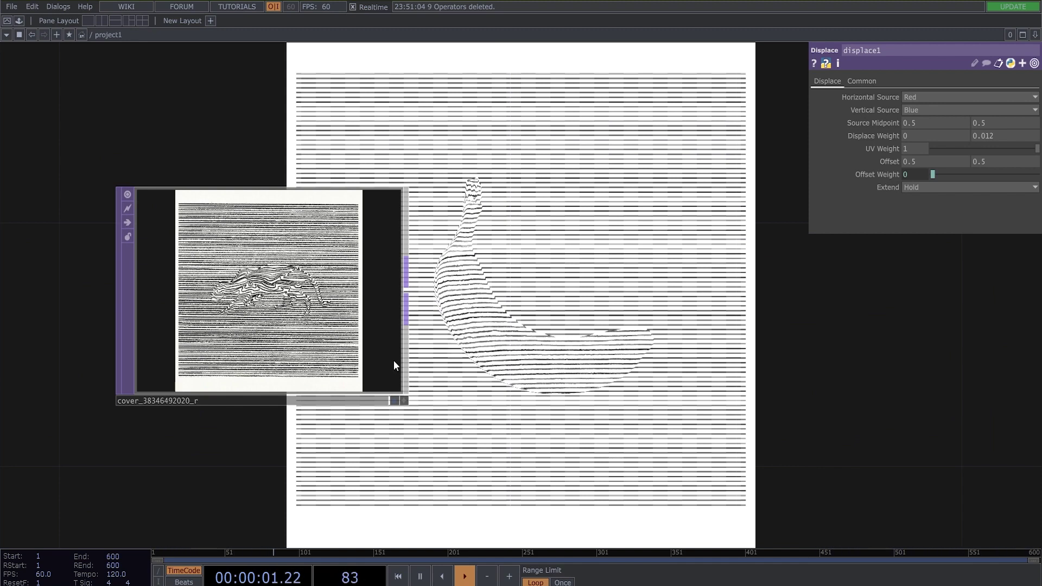
scroll(393, 360, "up", 5)
left_click_drag(152, 297, 217, 305)
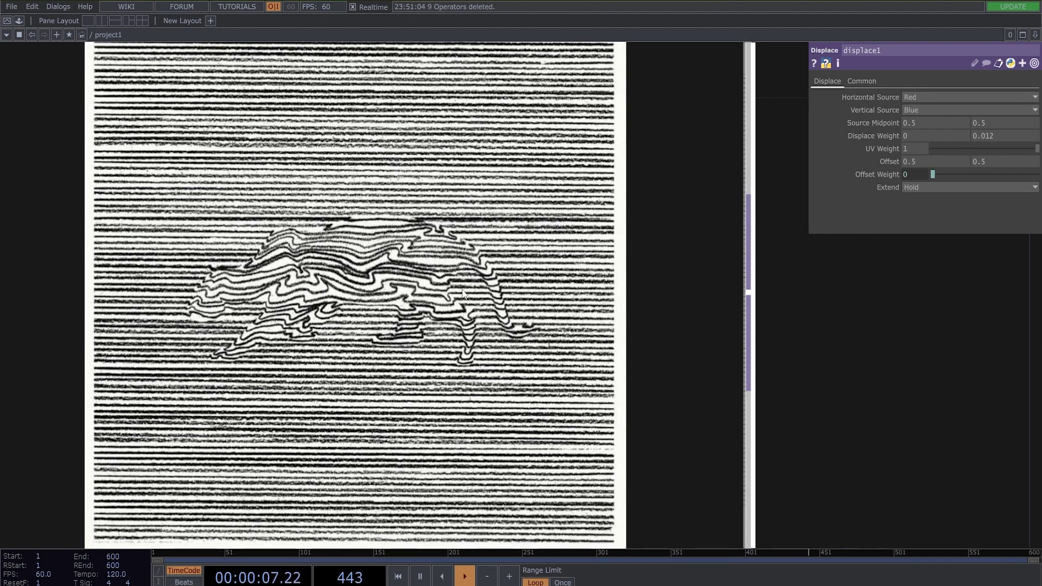
Step: Add a Noise TOP to the network just below moviefilein1
scroll(464, 292, "down", 5)
left_click_drag(734, 327, 201, 271)
scroll(562, 341, "down", 3)
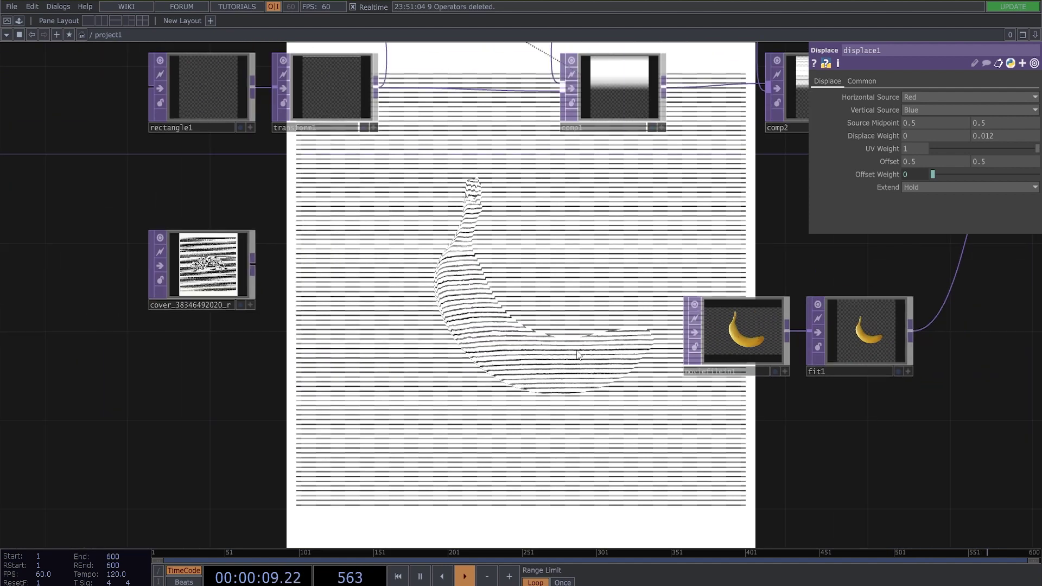
left_click_drag(822, 447, 451, 446)
left_click_drag(682, 362, 582, 432)
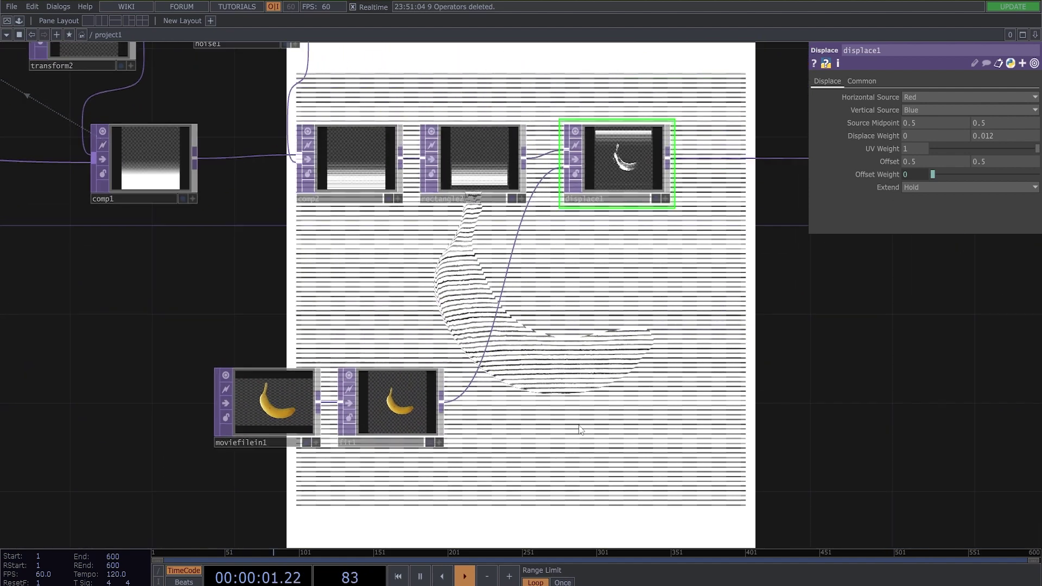
left_click_drag(248, 518, 317, 432)
key("Tab")
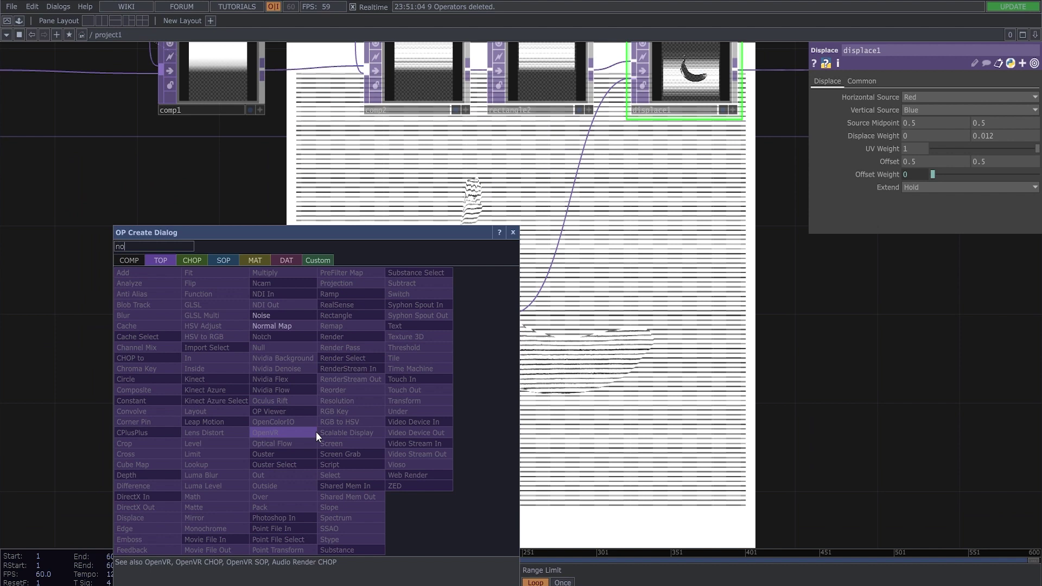
left_click(271, 311)
left_click(331, 431)
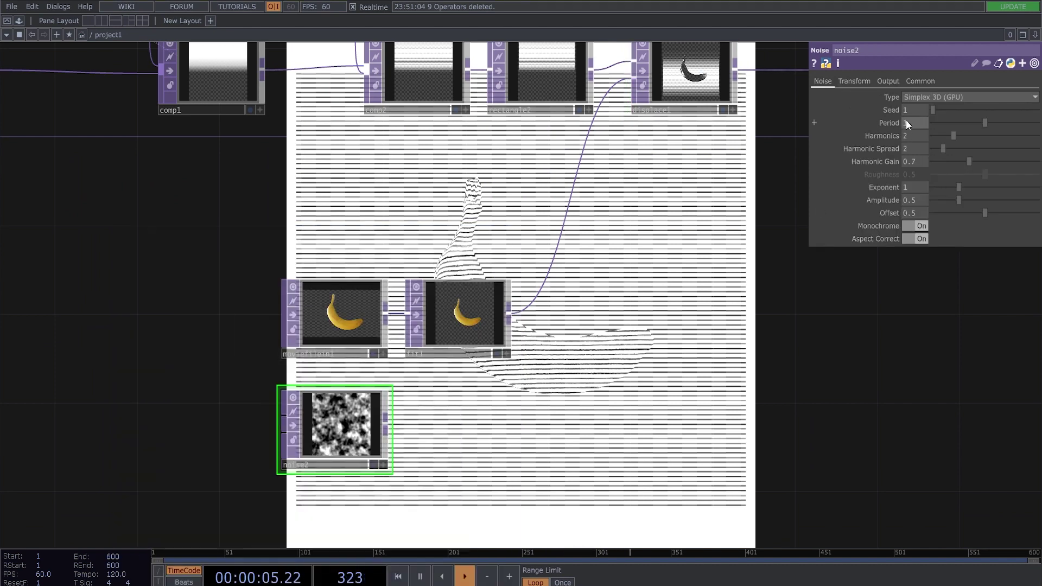
Step: Set noise2's resolution to 1280 by 1280
left_click(921, 81)
left_click(936, 107)
type("1280")
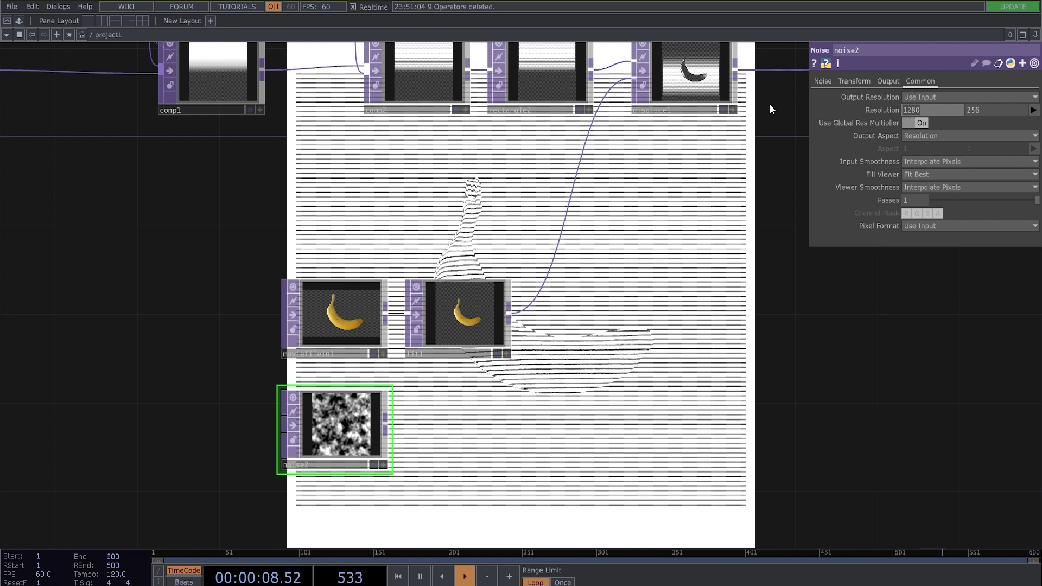
left_click(986, 110)
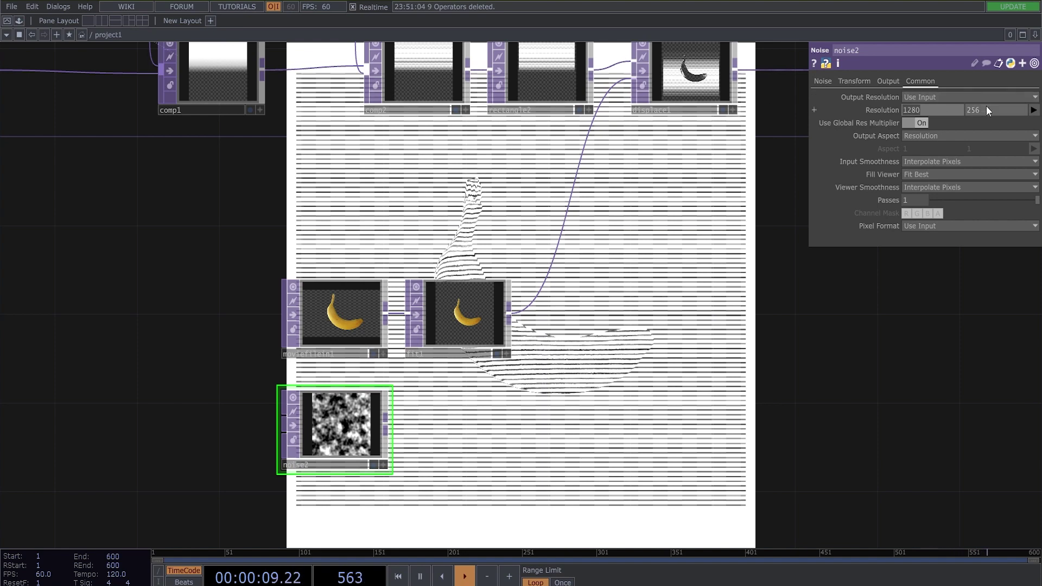
type("1280")
key("Return")
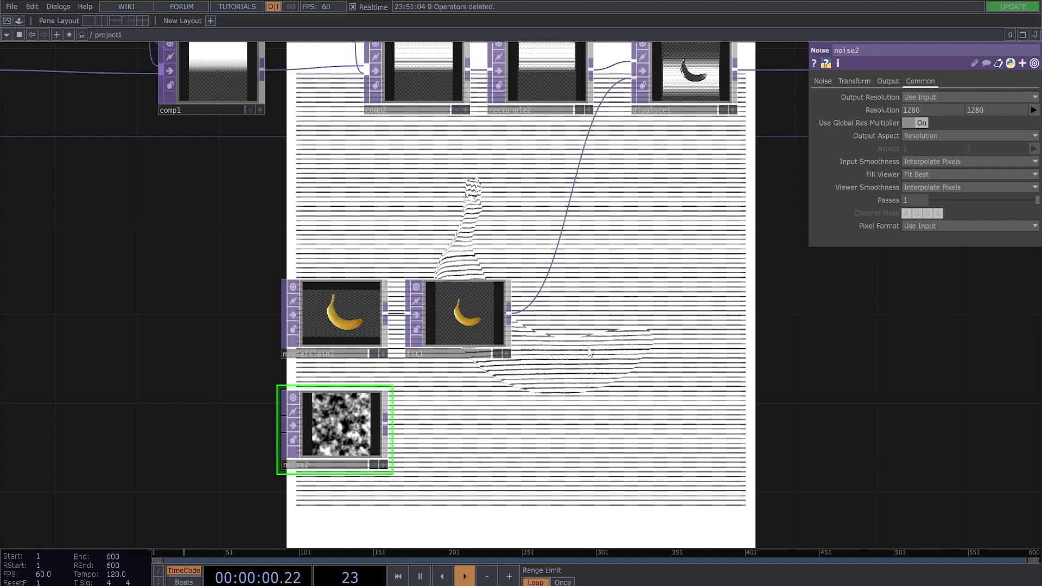
Step: Insert a Composite TOP between fit1 and displace1 and connect noise2 as its second input, keeping the Multiply operation
right_click(550, 278)
left_click(551, 276)
type("c")
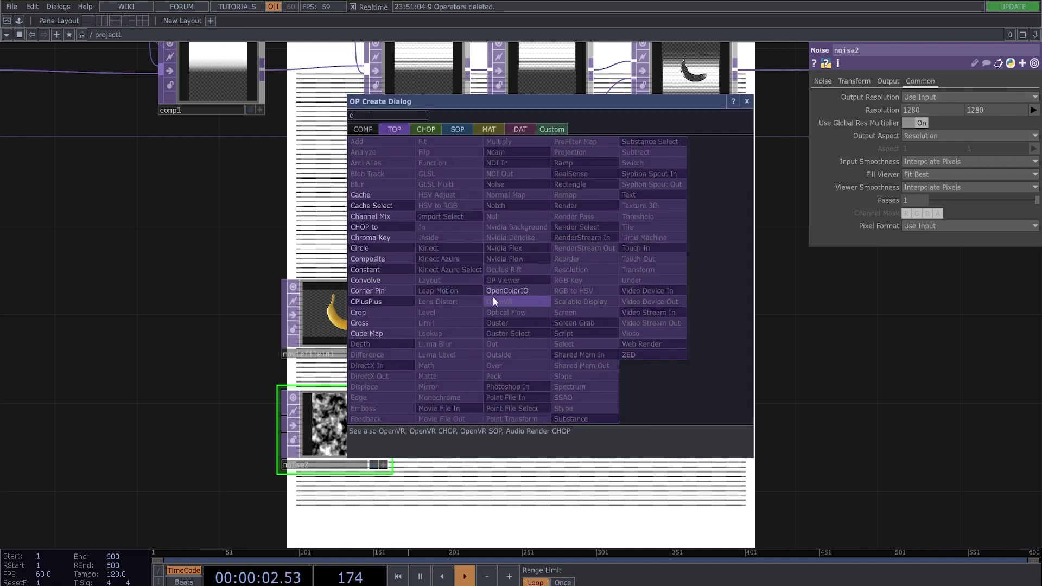
left_click(392, 261)
left_click(580, 293)
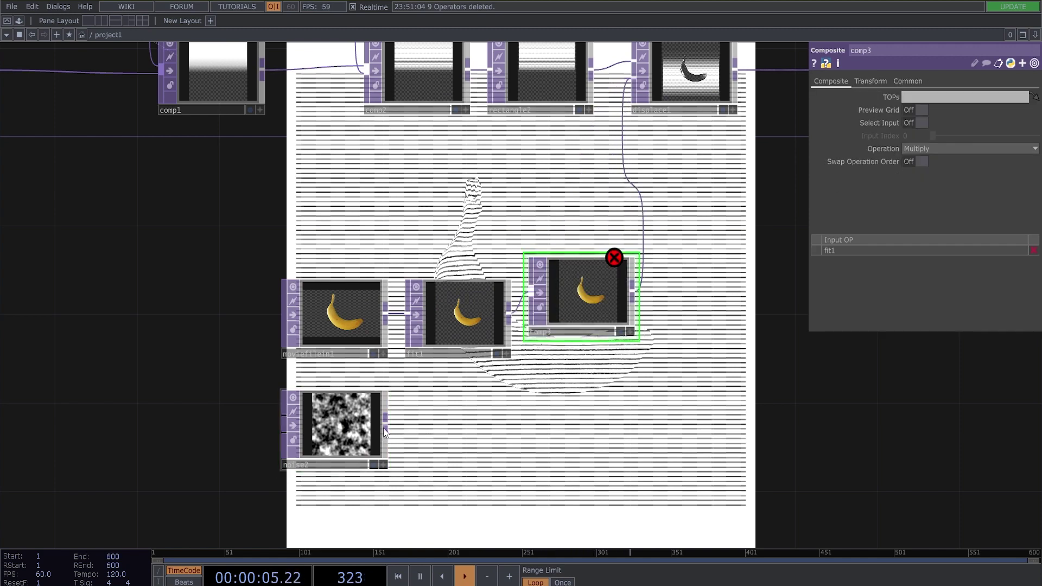
left_click_drag(384, 428, 583, 296)
Step: Set displace1's vertical displace weight to 0.039
left_click_drag(663, 322, 529, 386)
scroll(447, 361, "up", 3)
scroll(510, 364, "down", 5)
scroll(550, 198, "up", 4)
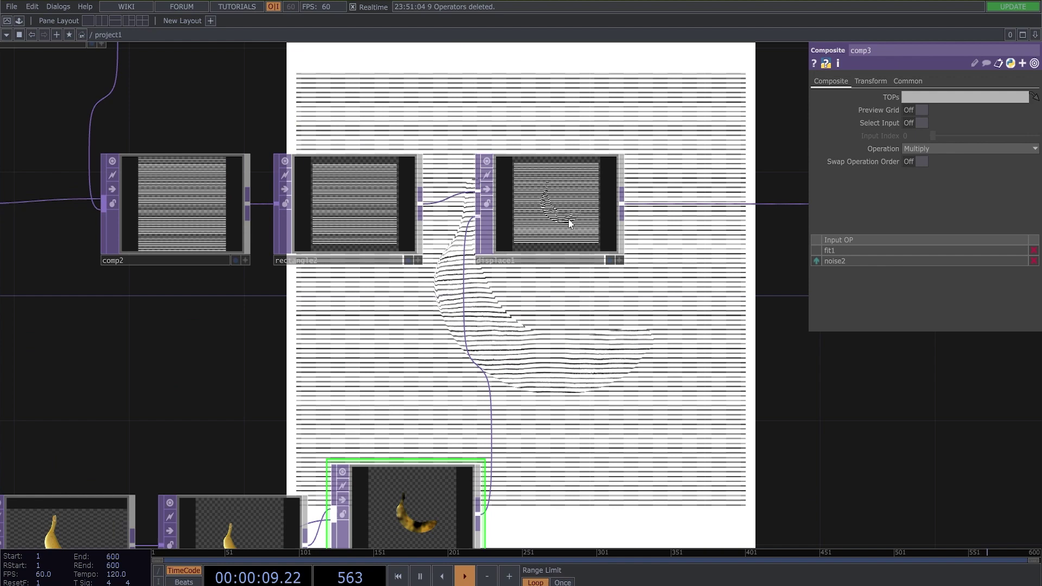
left_click(495, 219)
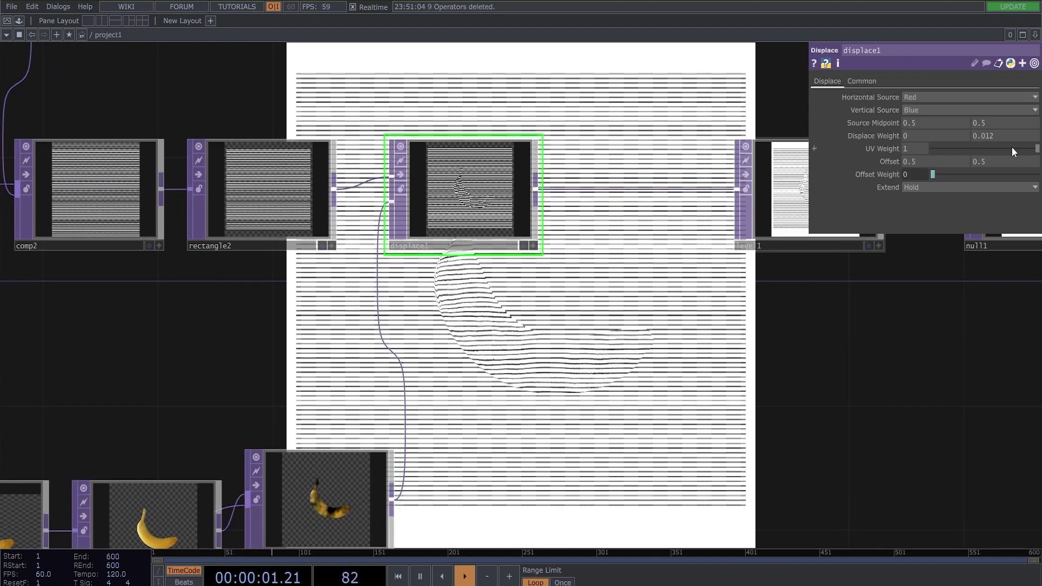
middle_click_drag(995, 138, 1015, 160)
middle_click_drag(996, 118, 994, 118)
left_click_drag(462, 343, 455, 300)
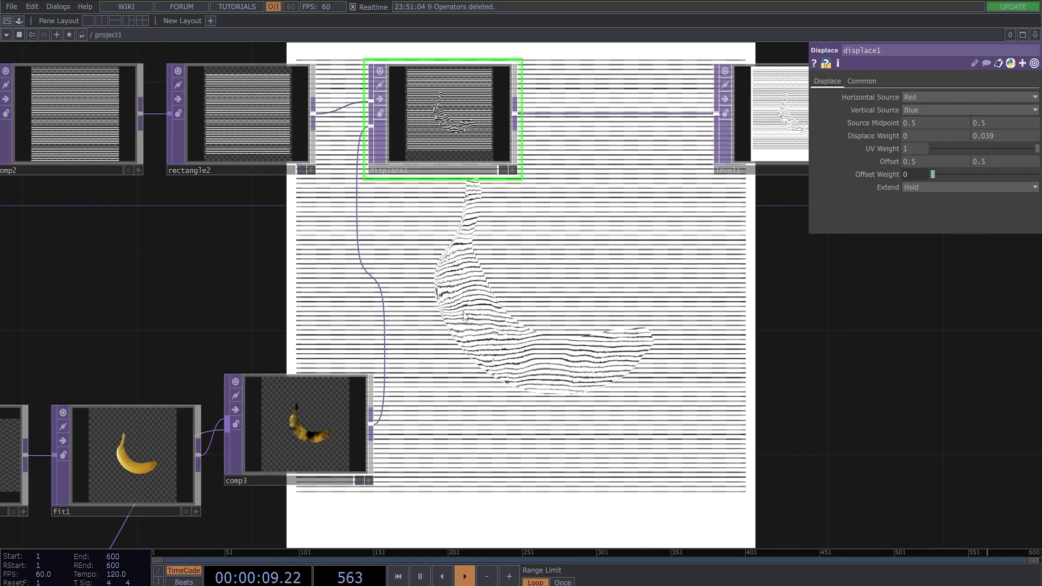
Step: Examine the curved lines inside the distorted shape of the reference cover image up close
scroll(466, 316, "down", 6)
left_click_drag(466, 316, 667, 340)
left_click_drag(307, 349, 788, 356)
scroll(518, 372, "up", 3)
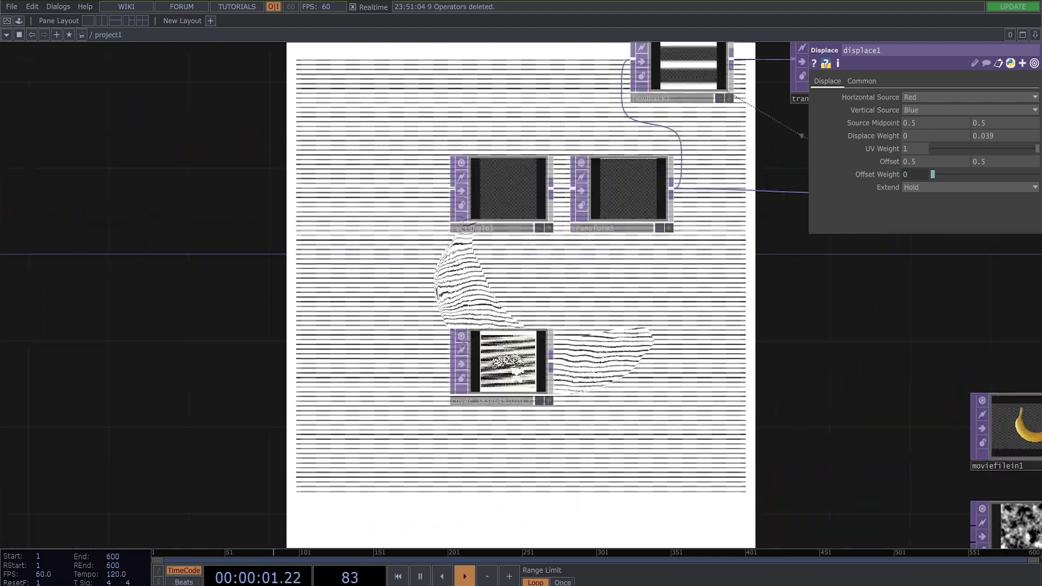
scroll(380, 338, "up", 8)
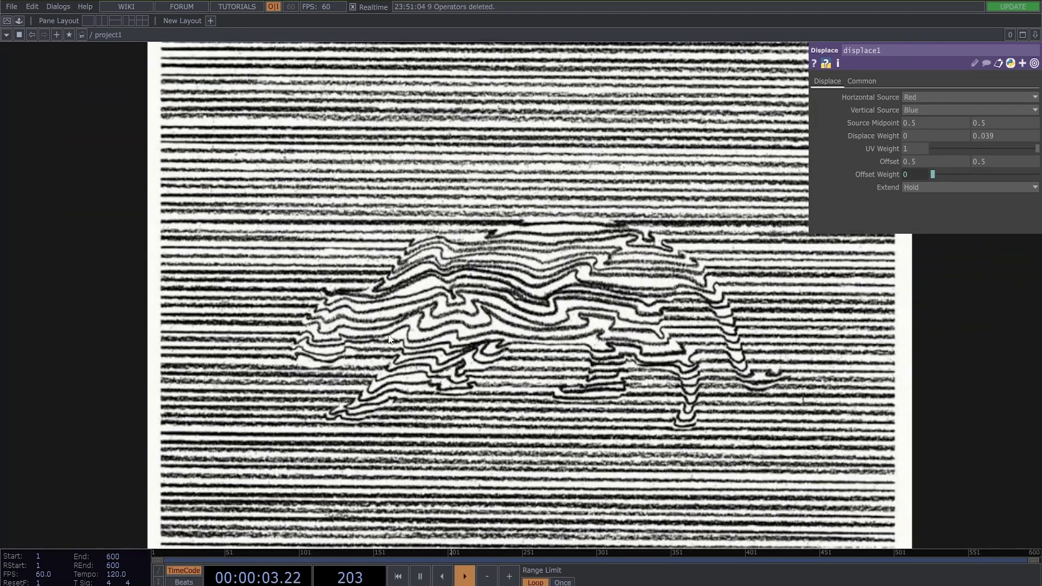
scroll(460, 333, "down", 8)
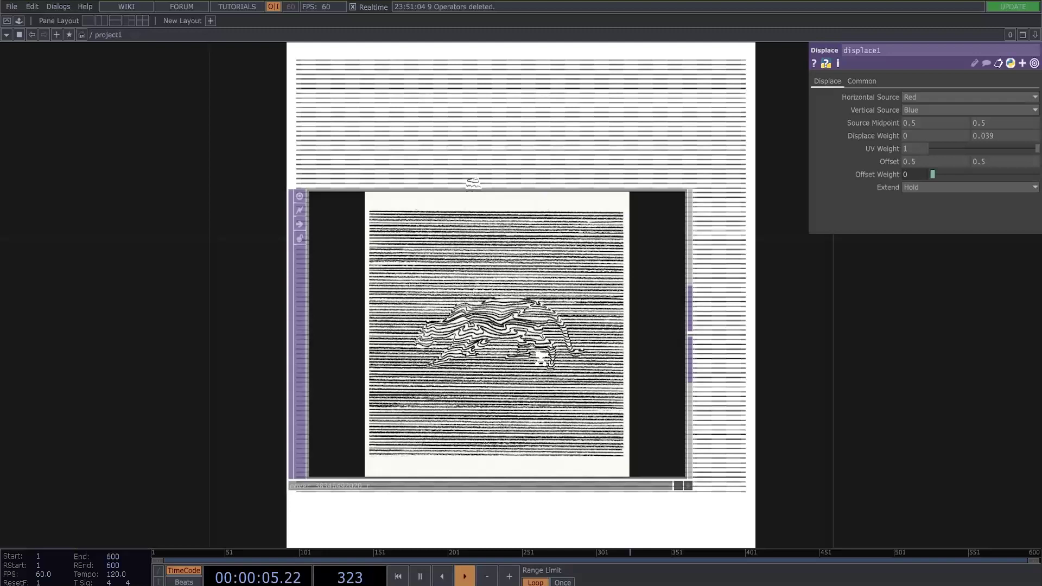
left_click_drag(774, 382, 489, 321)
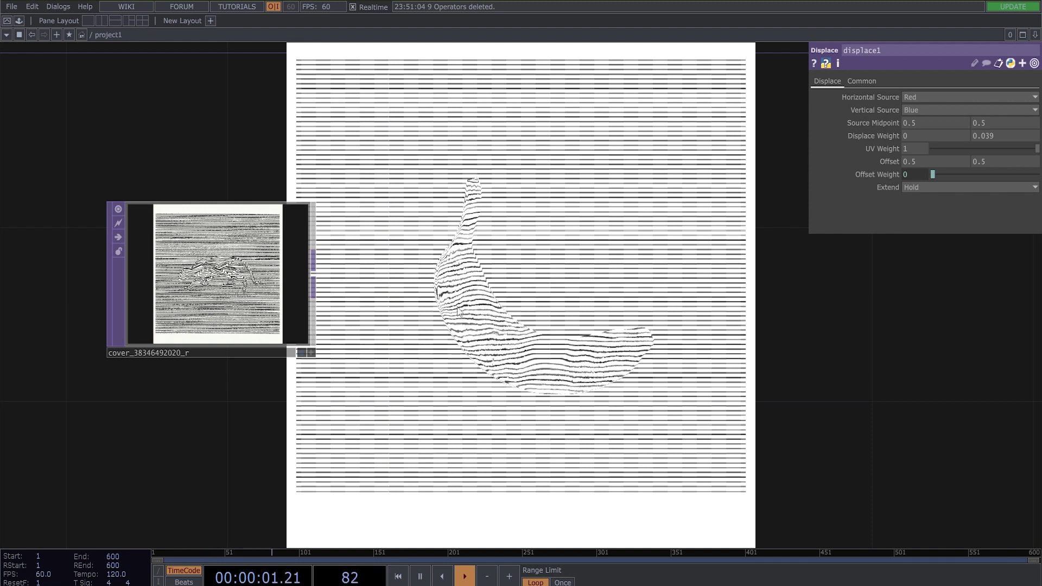
Step: Insert a Blur TOP between comp3 and displace1, with a filter size of 20 and a pre-shrink of 1
scroll(457, 311, "down", 8)
left_click_drag(841, 322, 624, 329)
scroll(612, 308, "up", 2)
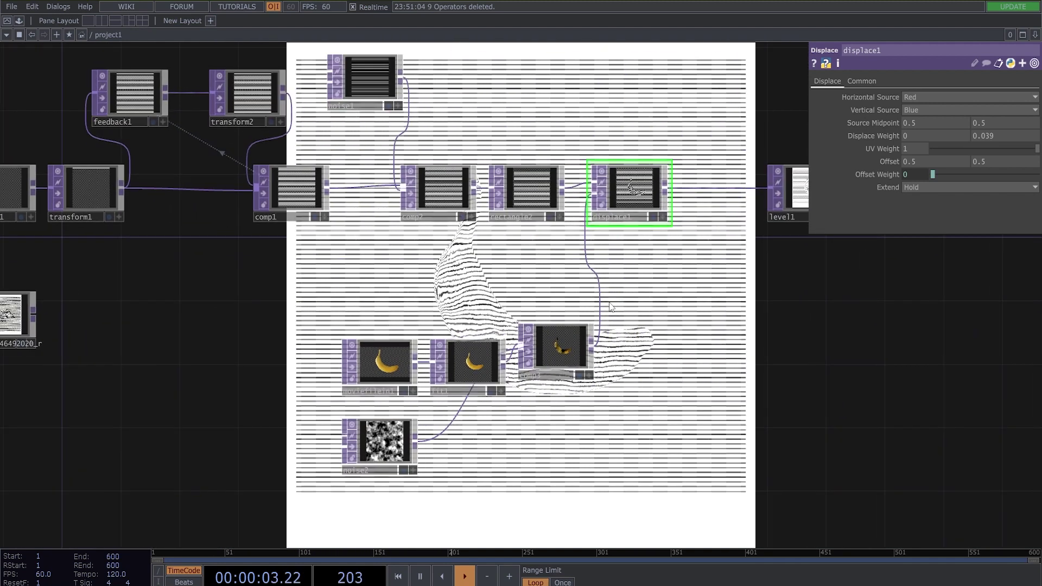
scroll(611, 306, "up", 2)
right_click(605, 294)
left_click(603, 296)
type("b")
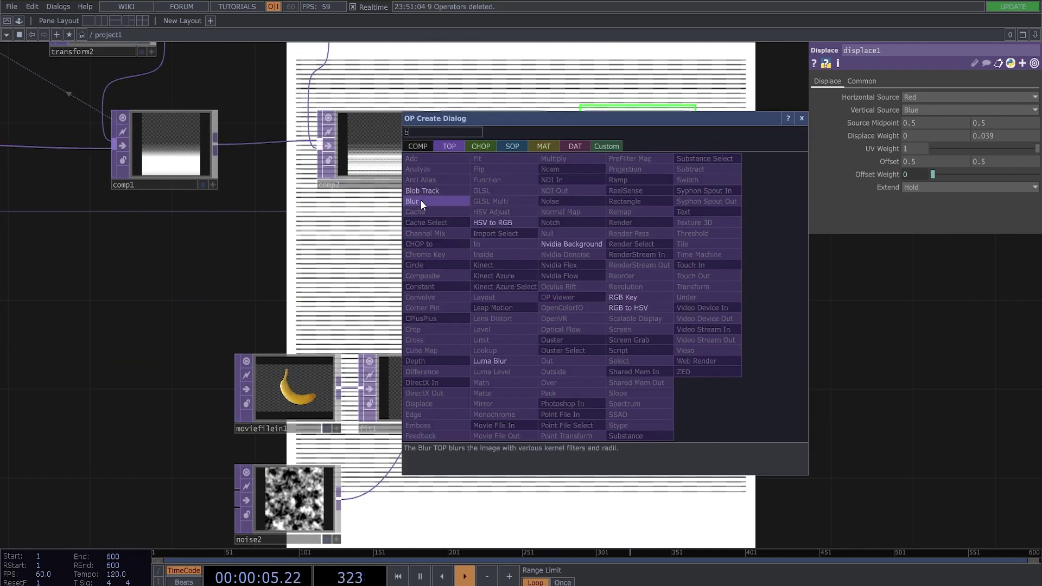
left_click(421, 200)
left_click(627, 285)
left_click_drag(750, 333, 429, 356)
left_click_drag(964, 148, 1009, 153)
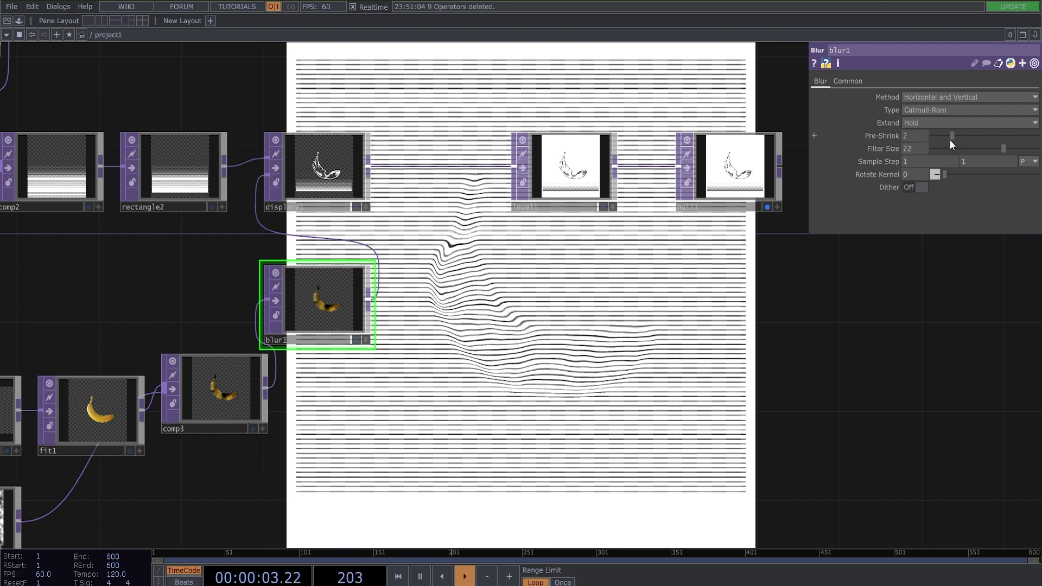
mouse_move(1004, 149)
left_mouse_down()
mouse_move(961, 157)
mouse_move(994, 156)
left_mouse_up()
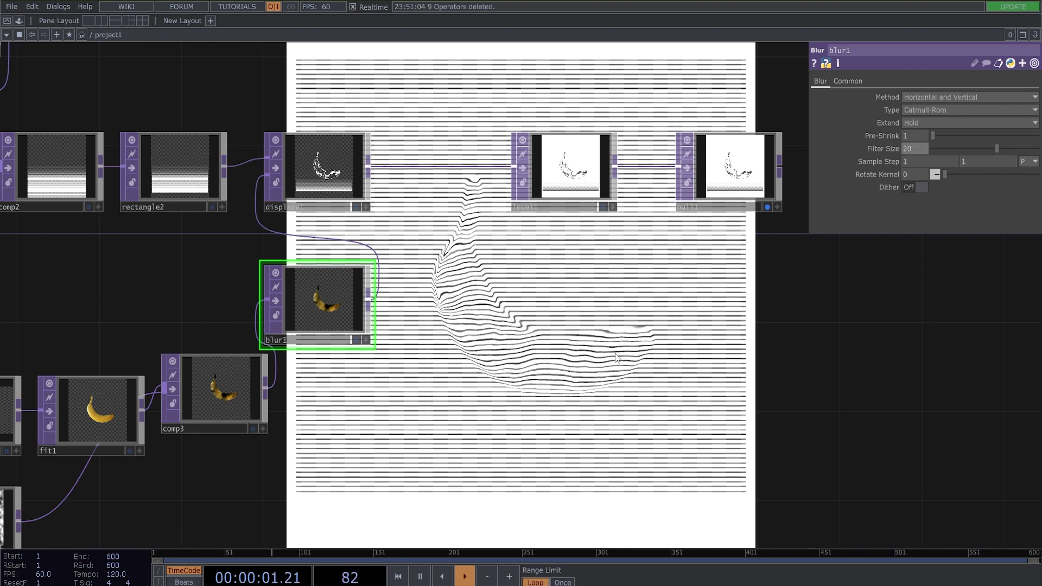
Step: Set displace1's vertical displace weight to 0.047
scroll(498, 323, "down", 5)
scroll(405, 248, "up", 5)
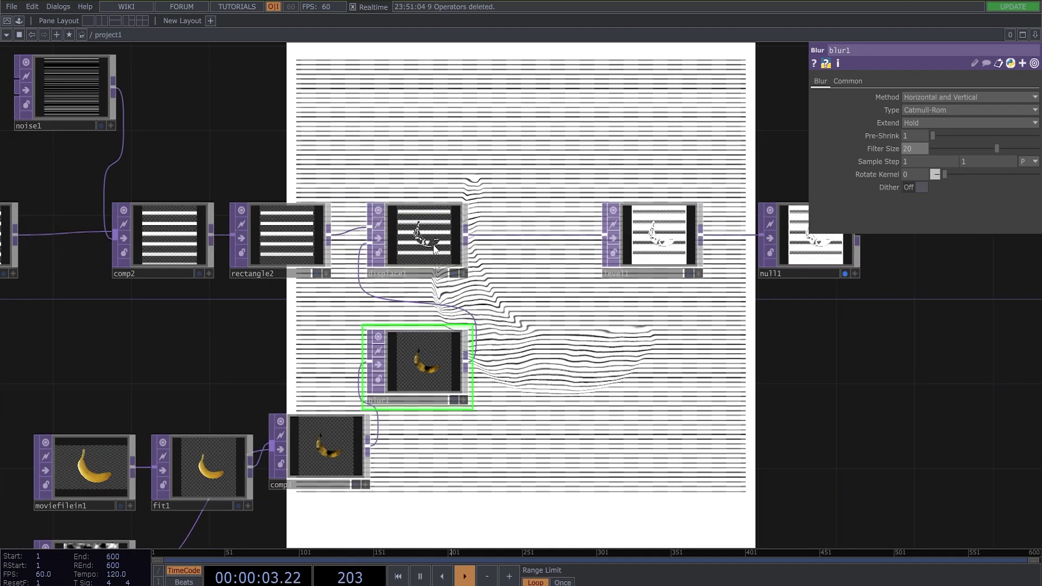
left_click(424, 240)
left_click_drag(796, 131, 735, 151)
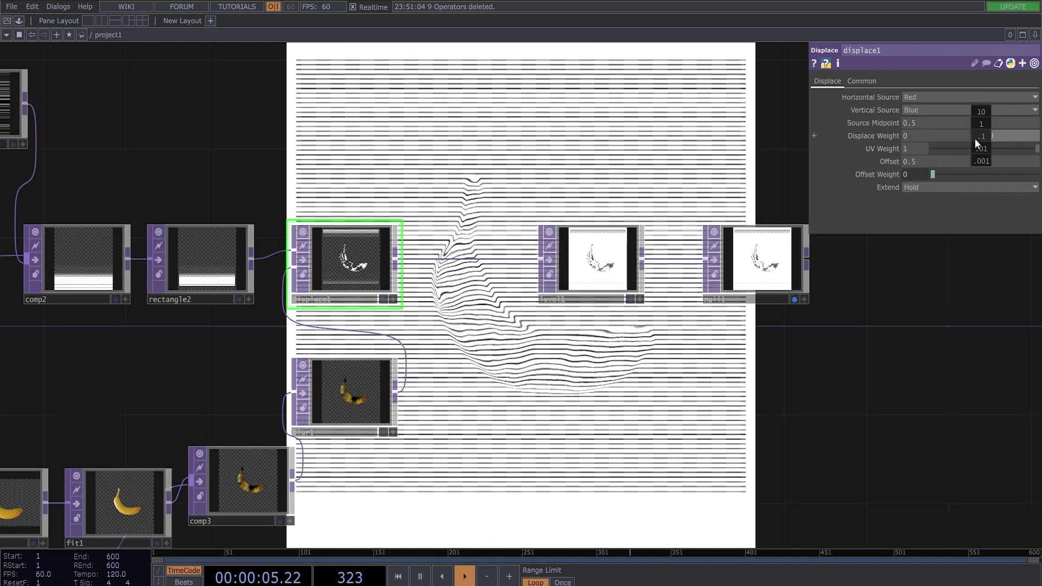
middle_click_drag(975, 139, 1004, 124)
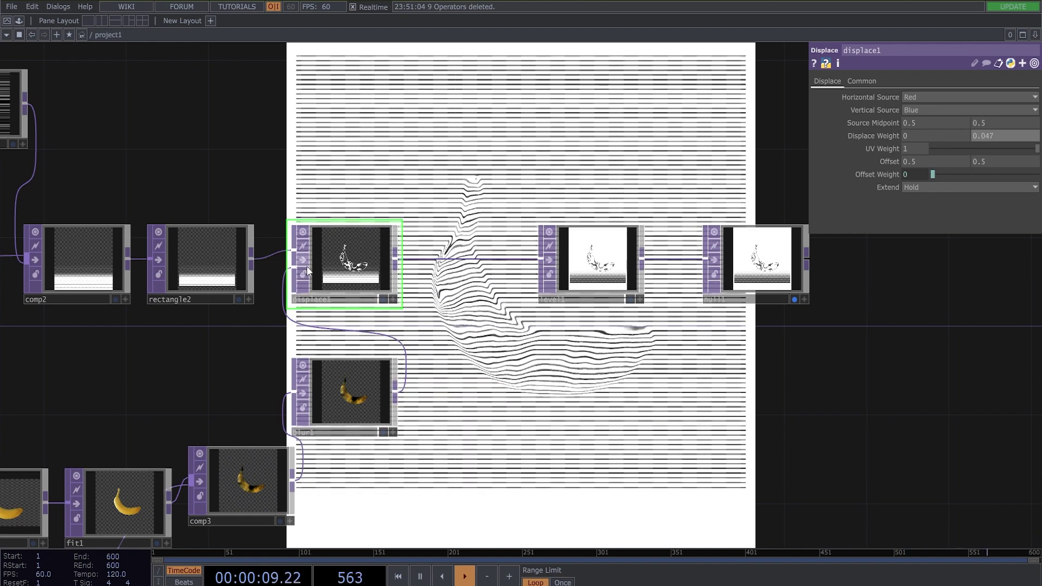
Step: Set blur1's filter size to 22
scroll(423, 268, "down", 2)
scroll(350, 404, "up", 2)
left_click(414, 349)
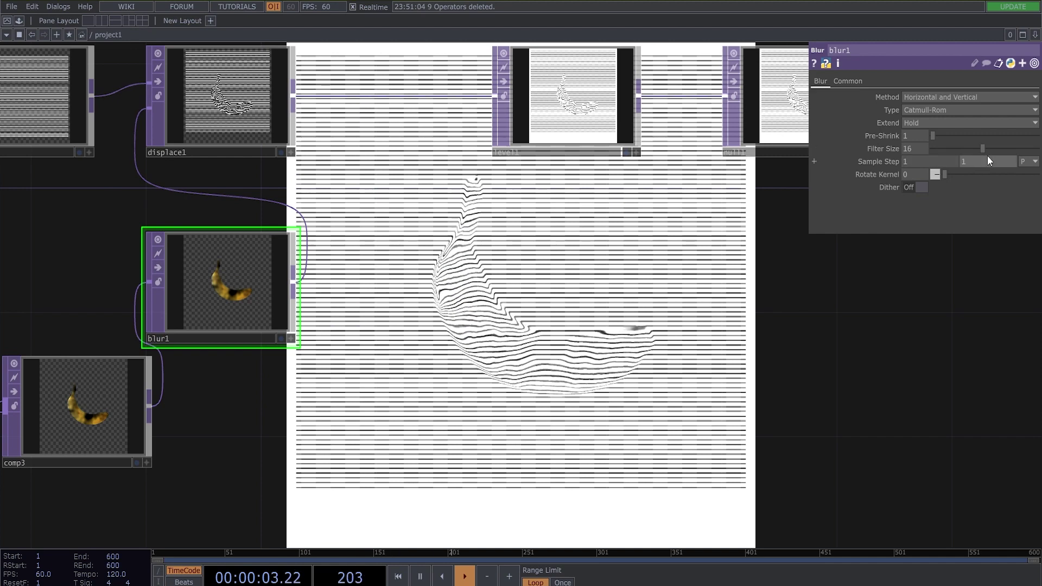
left_click_drag(998, 154, 1016, 163)
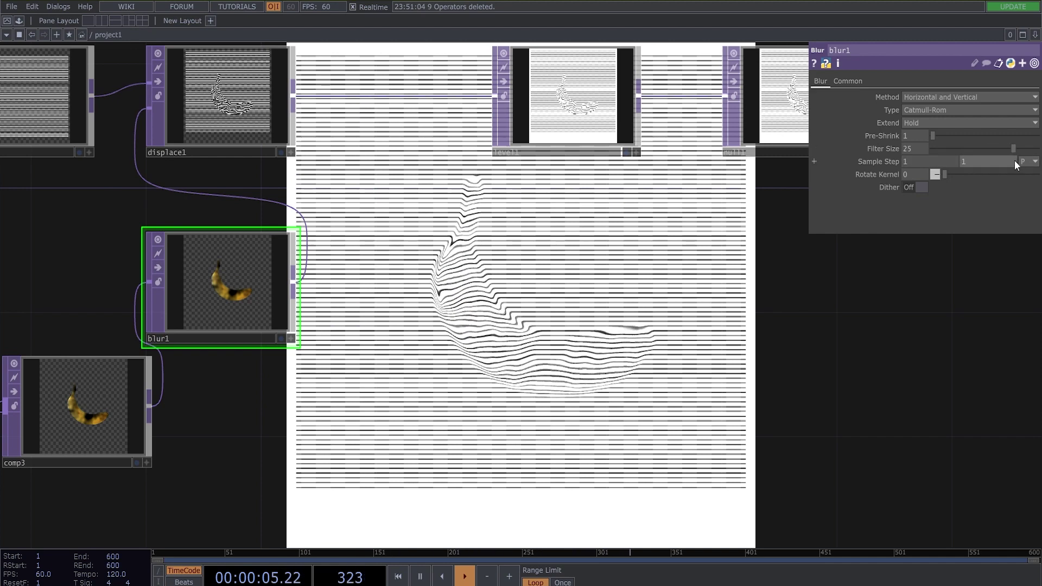
Step: Examine the lines outside the distorted shape in the reference cover image
scroll(678, 348, "down", 5)
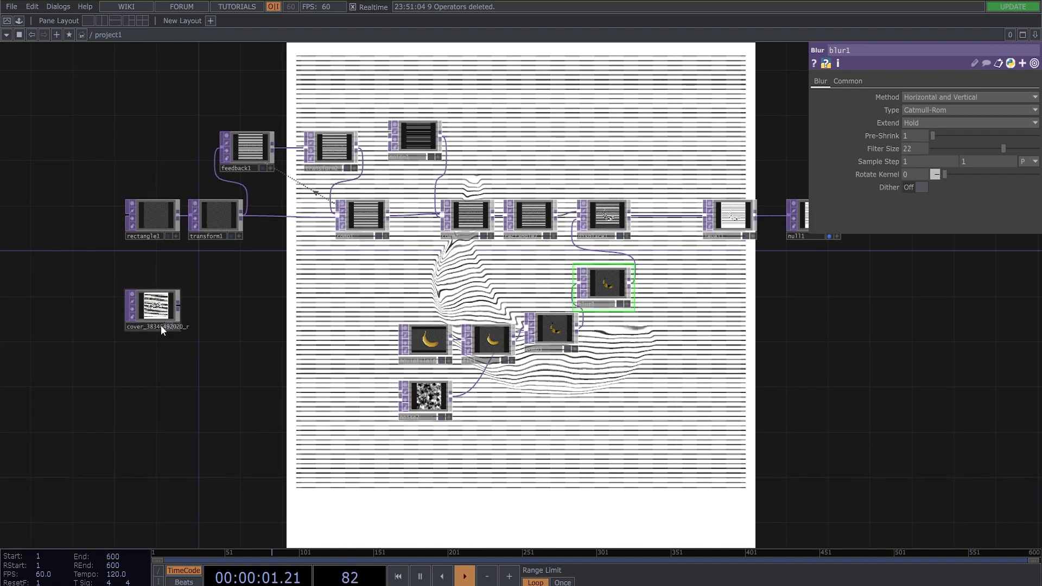
scroll(142, 318, "up", 10)
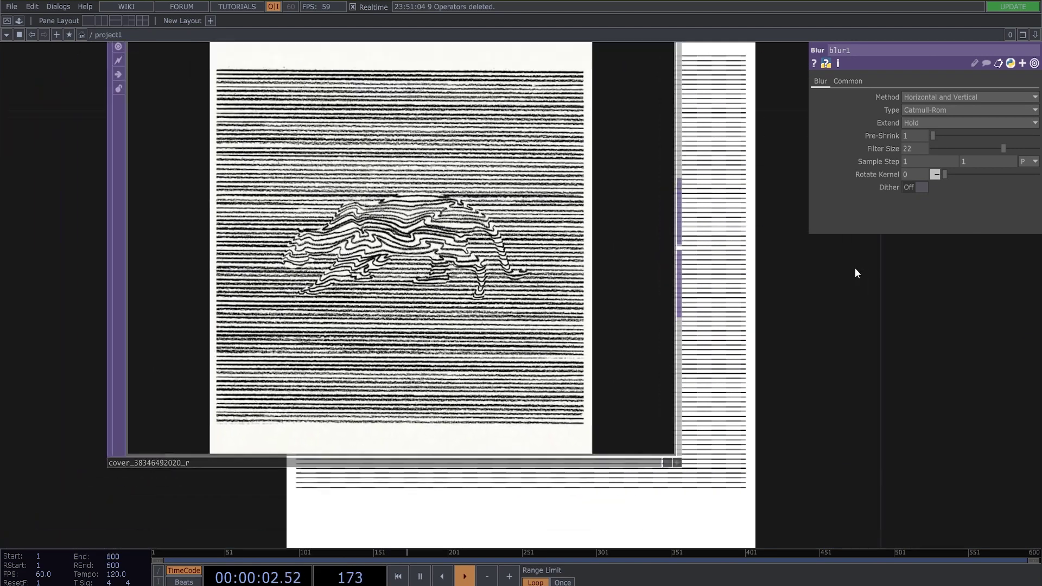
left_click_drag(831, 345, 865, 396)
scroll(296, 162, "up", 3)
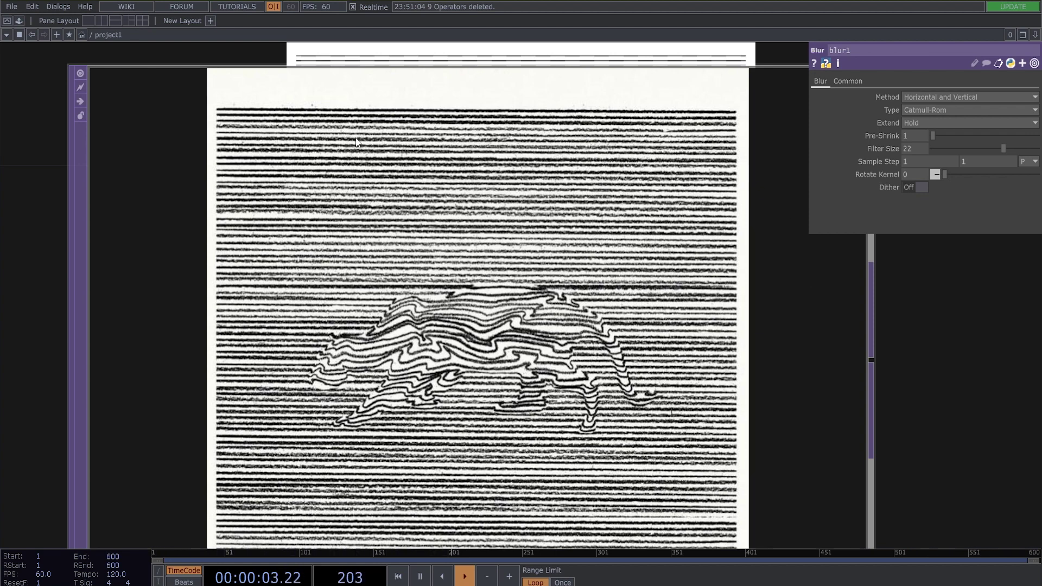
scroll(627, 232, "down", 2)
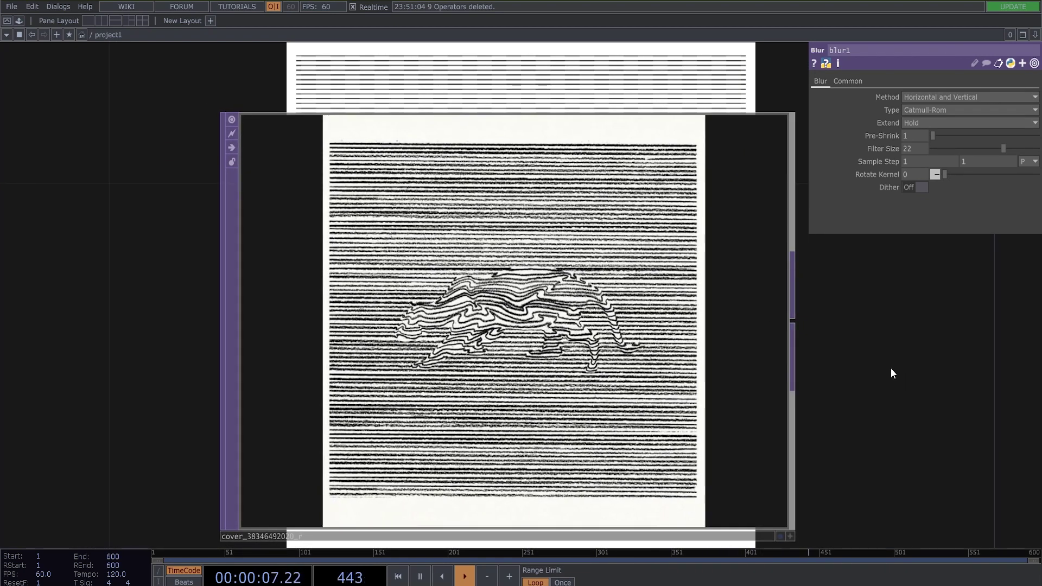
scroll(675, 188, "up", 2)
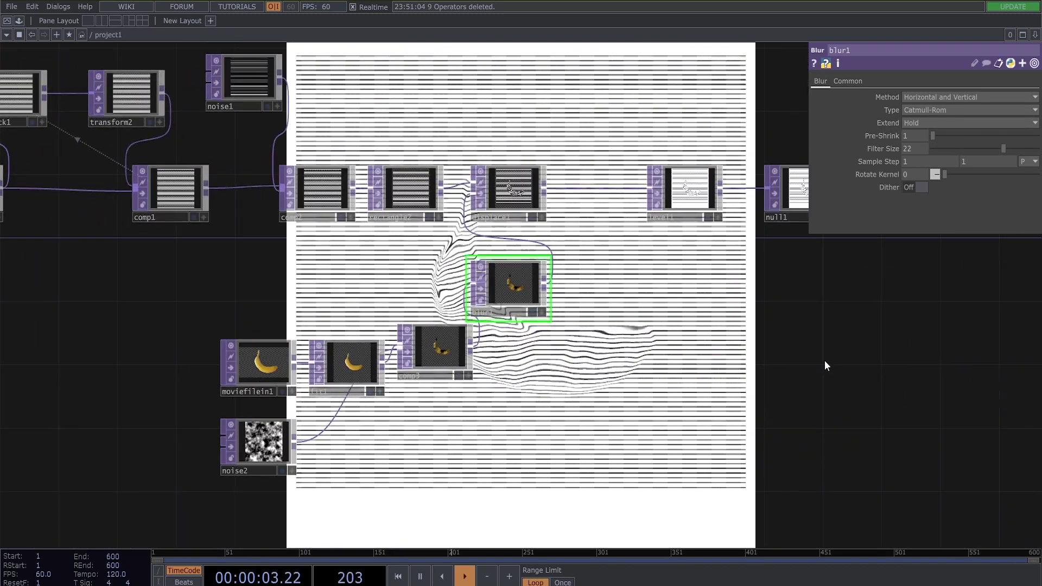
Step: Move level1 and null1 farther from displace1 to make room for more operators between them
left_click_drag(745, 321, 531, 372)
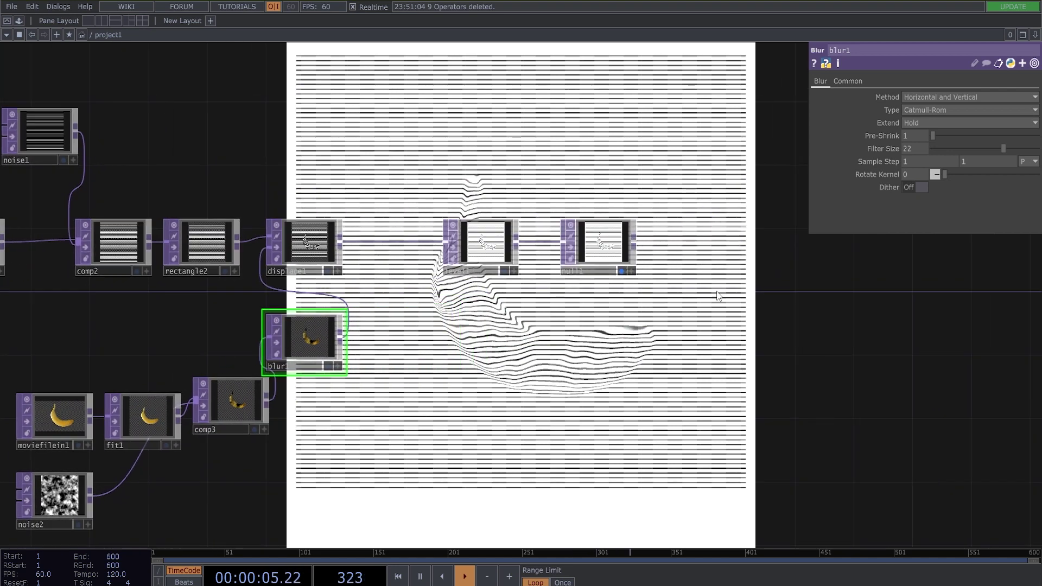
left_click_drag(483, 263, 600, 262)
left_click_drag(292, 460, 466, 451)
Step: Duplicate noise2 and place the copy in the empty area below blur1
left_click_drag(618, 428, 669, 277)
left_click(279, 338)
key("ctrl+c")
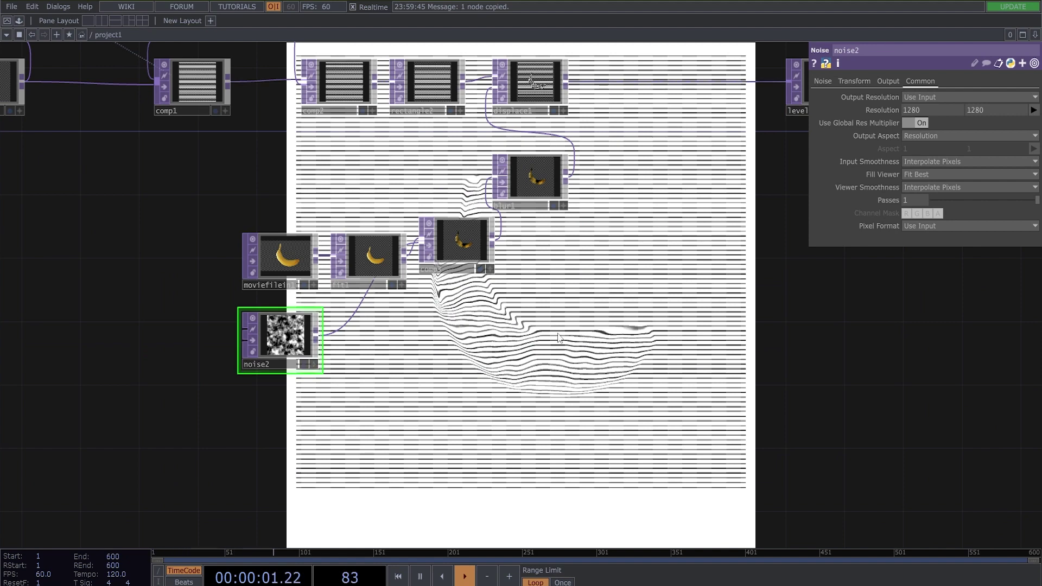
key("ctrl+v")
scroll(687, 315, "up", 4)
left_click_drag(687, 315, 547, 406)
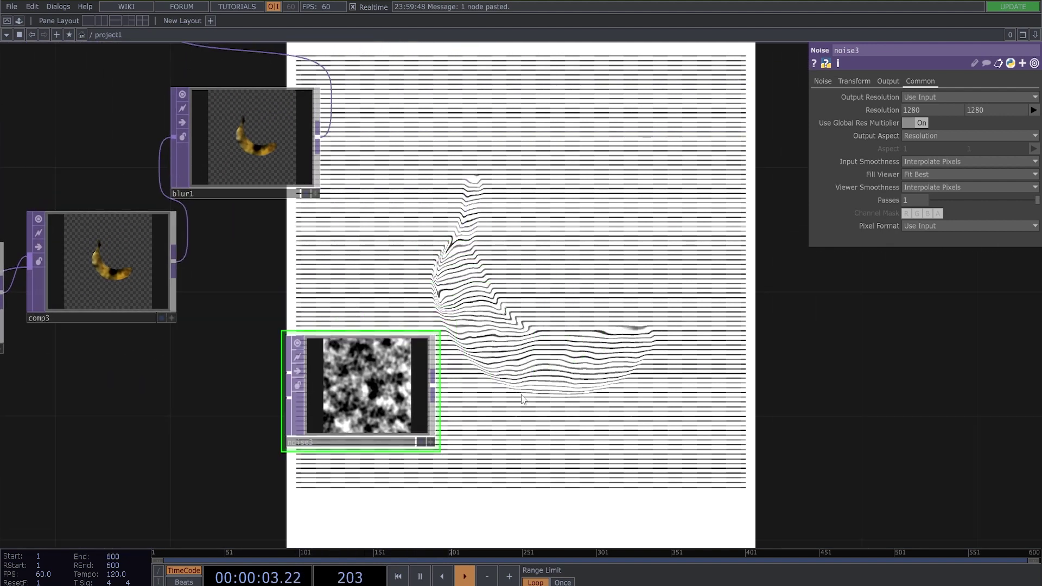
scroll(522, 380, "down", 4)
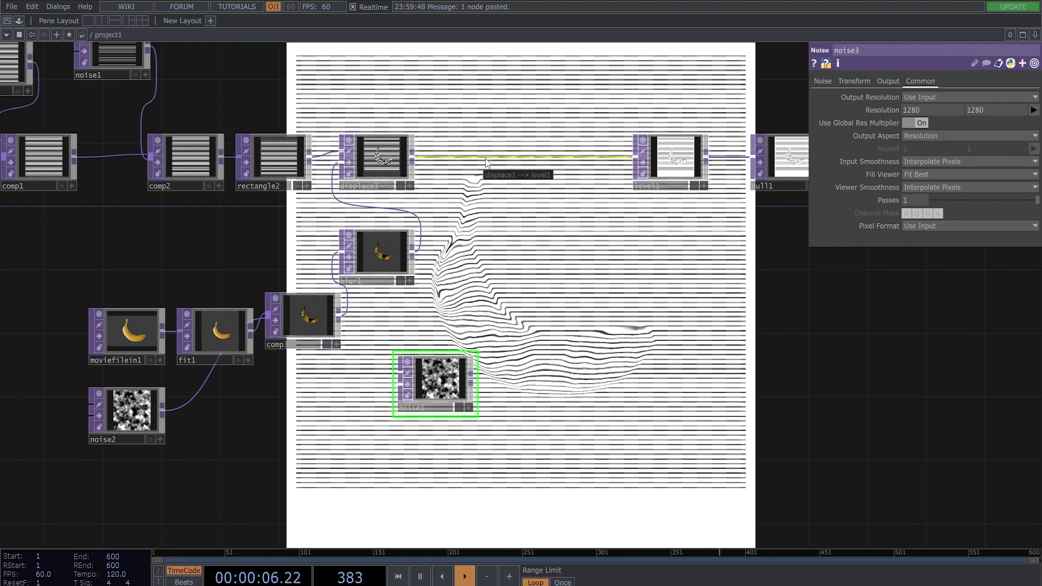
Step: Insert a Displace TOP between displace1 and level1
right_click(527, 157)
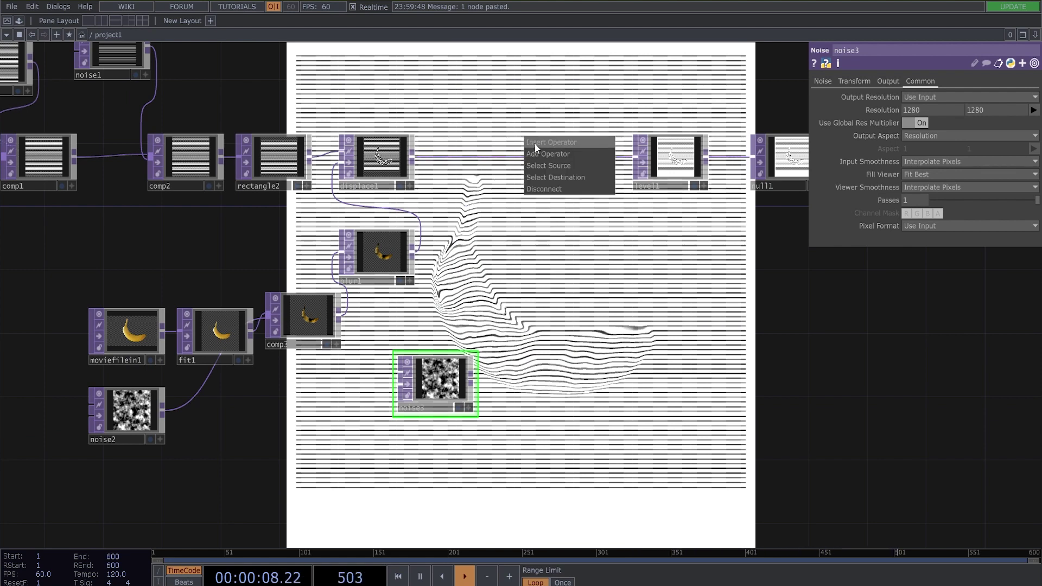
left_click(535, 143)
type("d")
left_click(365, 277)
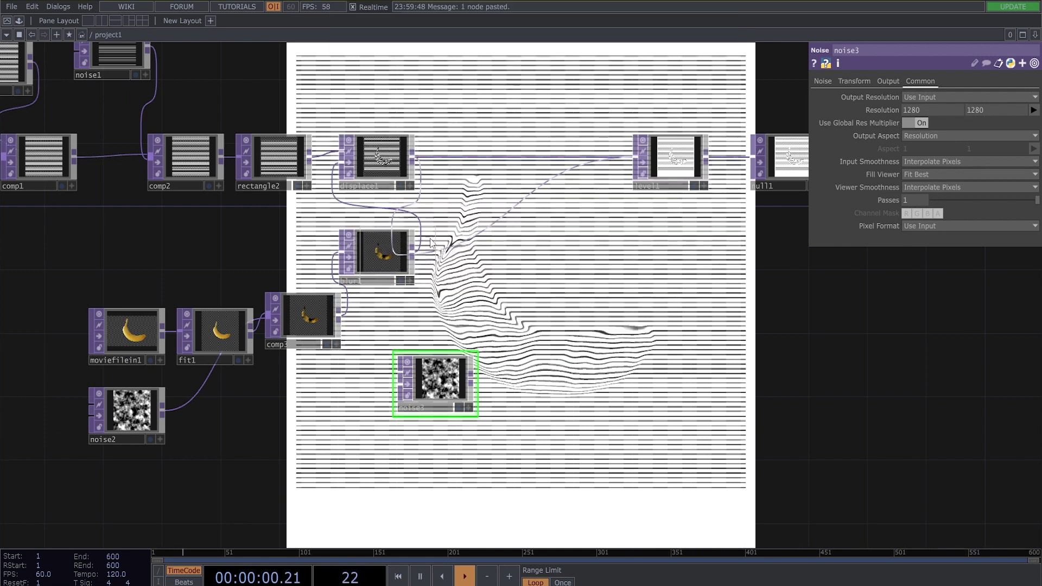
left_click(569, 177)
Step: Insert a Transform TOP between displace1 and displace2
scroll(455, 180, "up", 3)
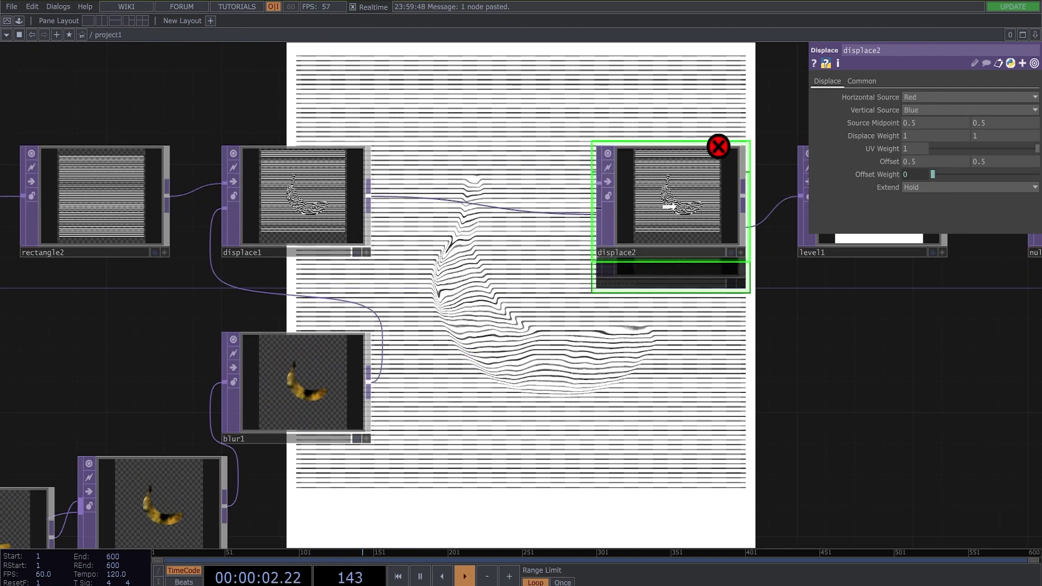
right_click(461, 192)
left_click(471, 178)
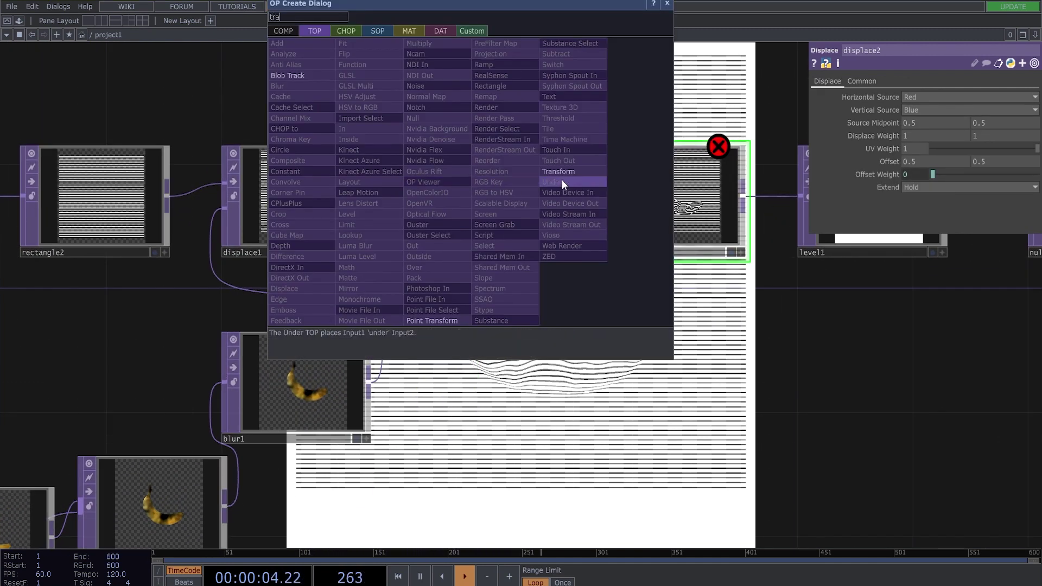
left_click(565, 181)
left_click(477, 200)
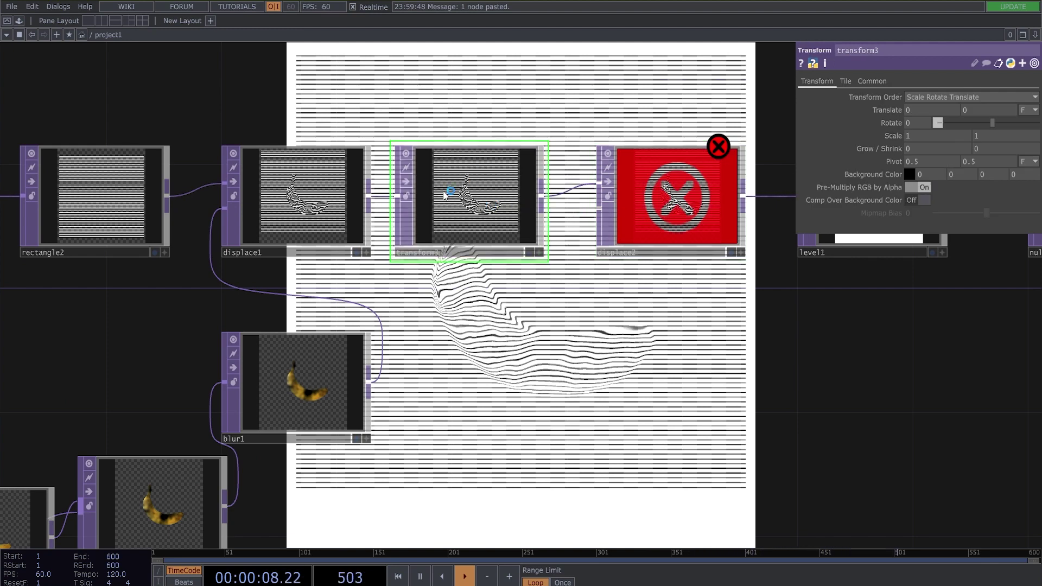
Step: Set transform3's vertical translate to -0.04 to shift the line artwork down
scroll(466, 205, "up", 3)
middle_click_drag(981, 110, 919, 133)
scroll(686, 308, "down", 2)
scroll(686, 308, "down", 7)
Step: Connect noise3 to the second input of displace2
left_click_drag(681, 400, 577, 352)
scroll(594, 282, "up", 4)
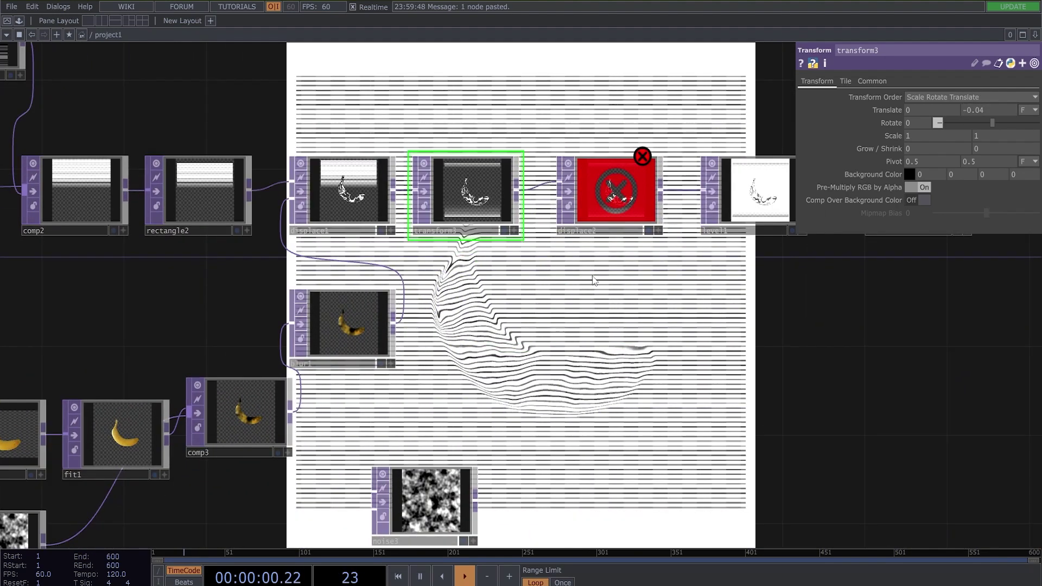
left_click_drag(502, 300, 400, 219)
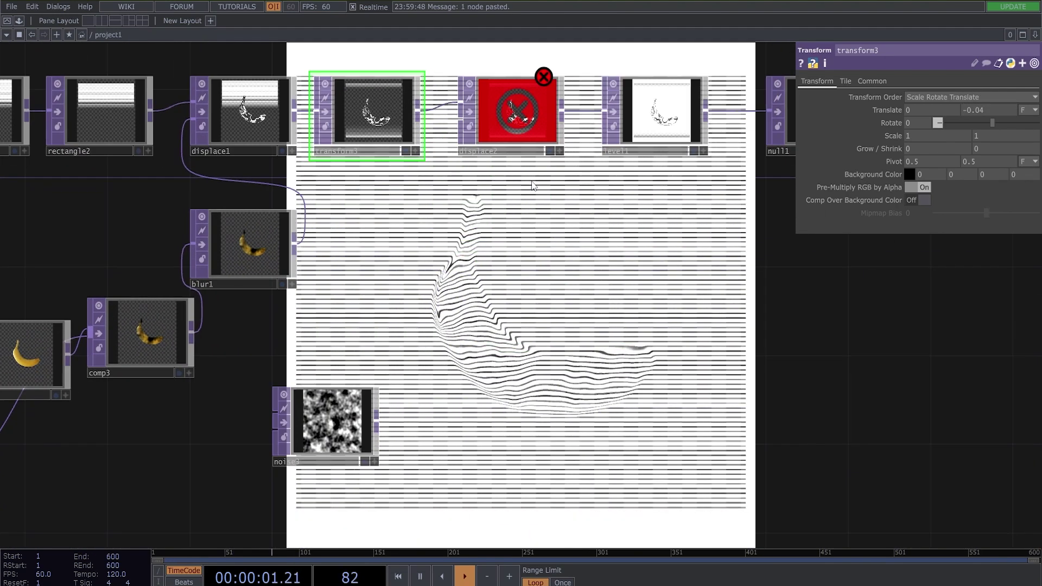
left_click(377, 421)
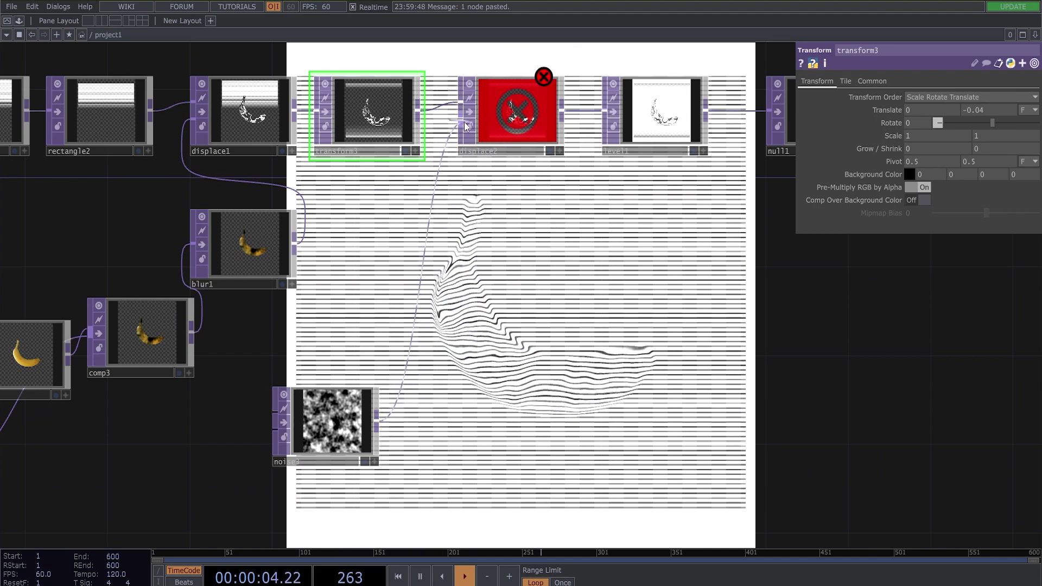
left_click(491, 146)
Step: Set displace2's displace weight to 0 horizontally and 0.002 vertically
left_click(516, 113)
left_click_drag(889, 134, 831, 134)
mouse_move(996, 133)
middle_mouse_down()
mouse_move(996, 170)
mouse_move(999, 116)
middle_mouse_up()
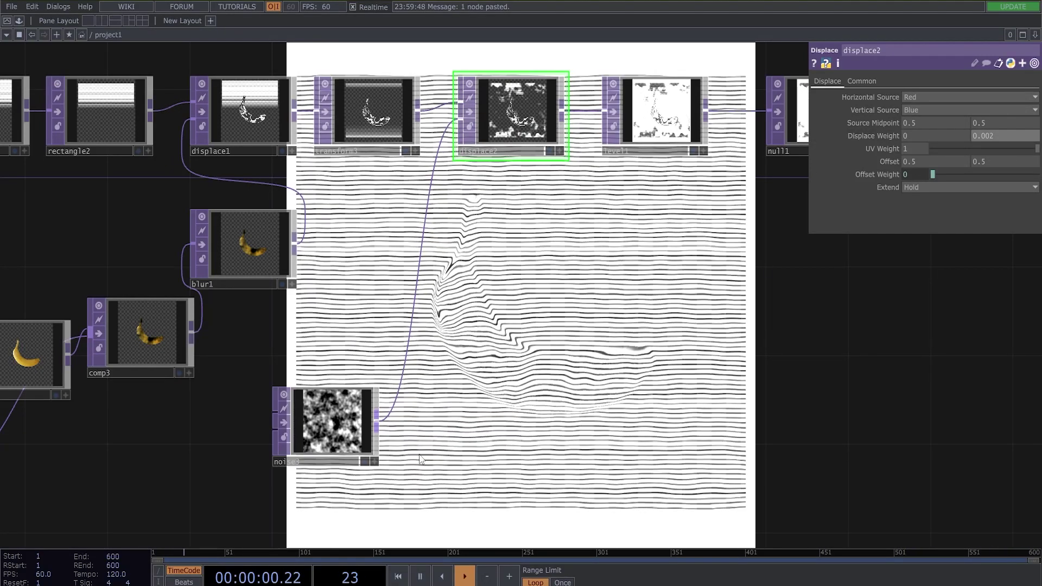
Step: Set noise3's period to 0 and reduce displace2's vertical displace weight to 0.001 for a finer line roughness
left_click(361, 431)
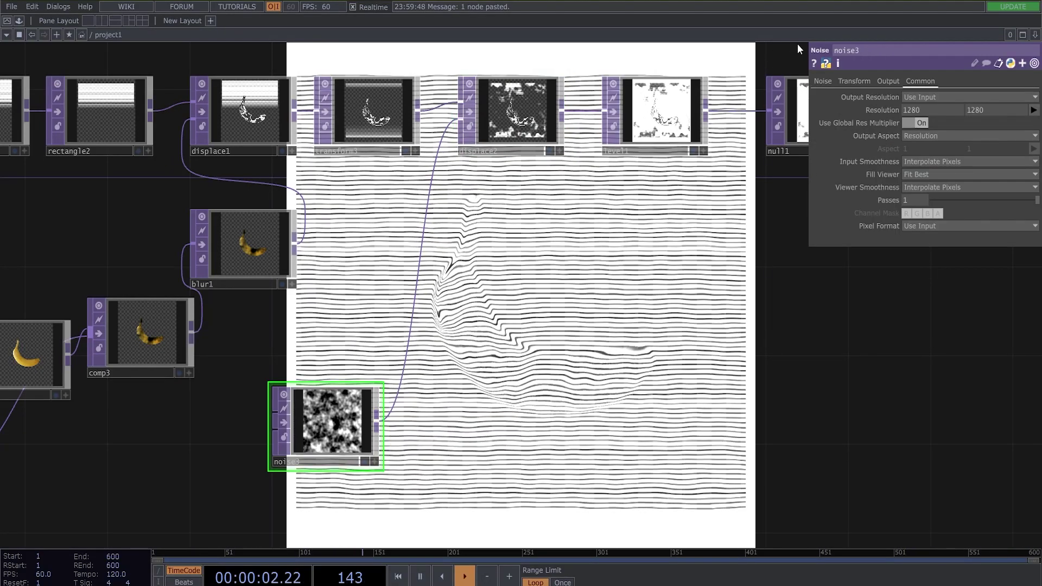
left_click(823, 83)
left_click_drag(971, 126, 928, 132)
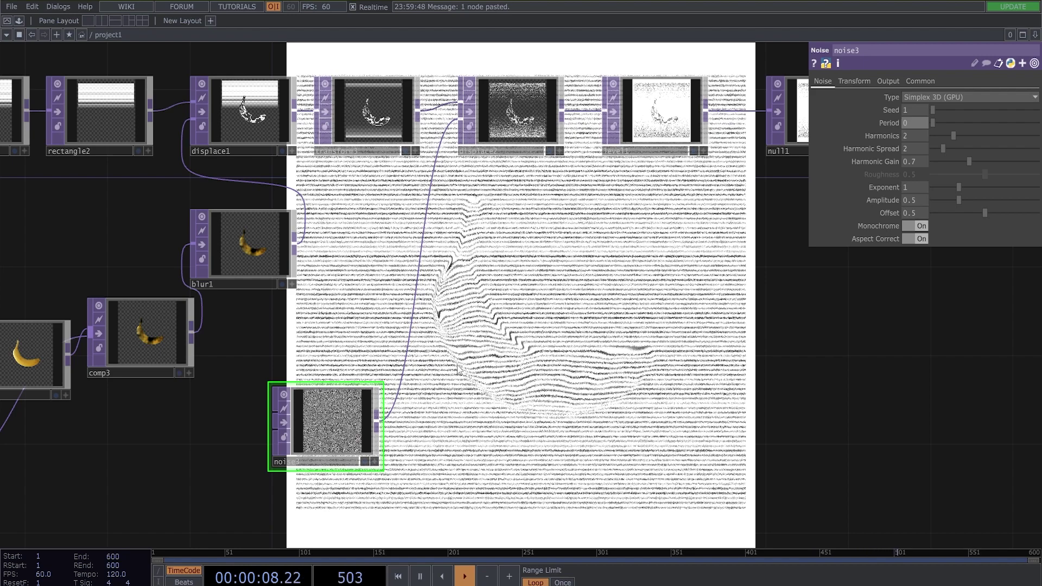
left_click(520, 131)
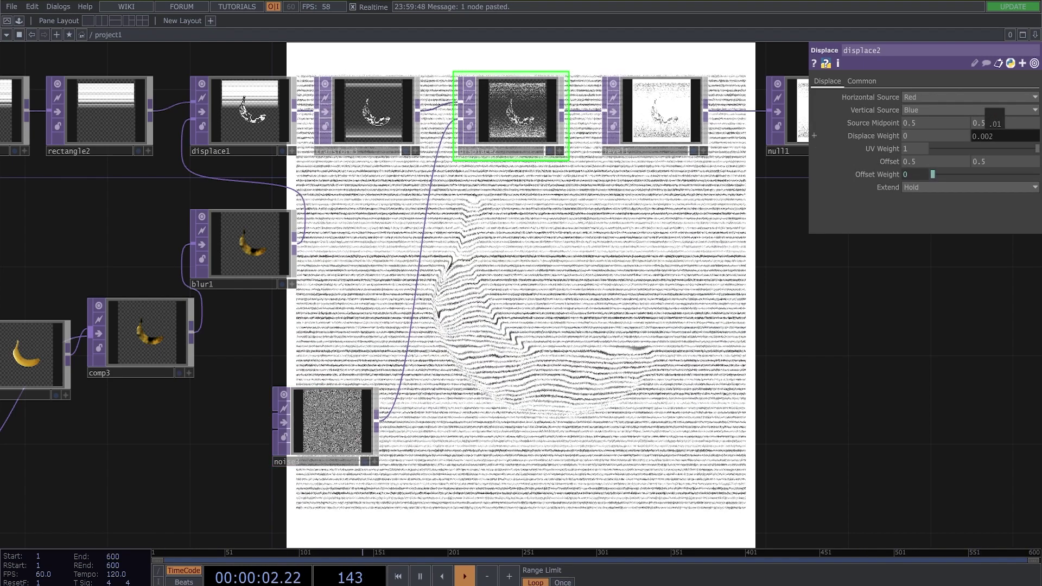
middle_click_drag(983, 165, 978, 168)
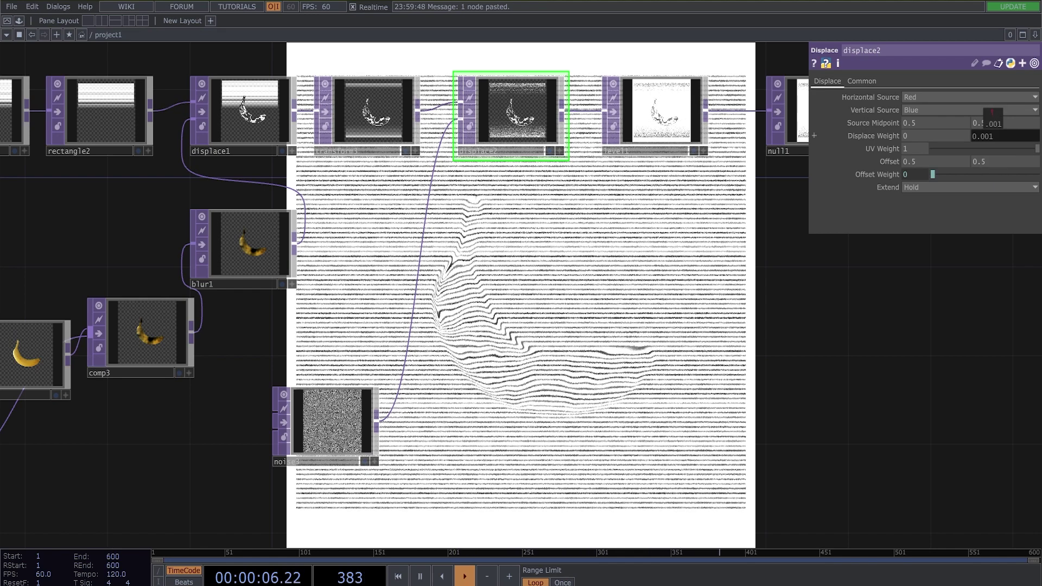
Step: Examine the line thickness and edge roughness in the reference cover image
left_click_drag(578, 542, 619, 399)
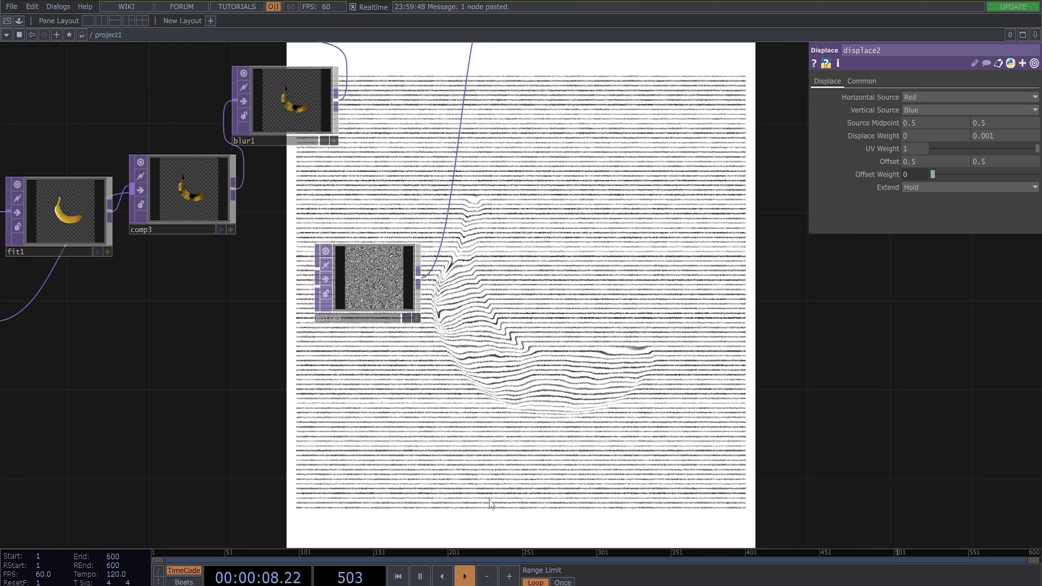
scroll(463, 435, "down", 4)
left_click_drag(309, 437, 855, 393)
scroll(451, 201, "up", 12)
left_click_drag(783, 460, 856, 326)
scroll(567, 367, "up", 4)
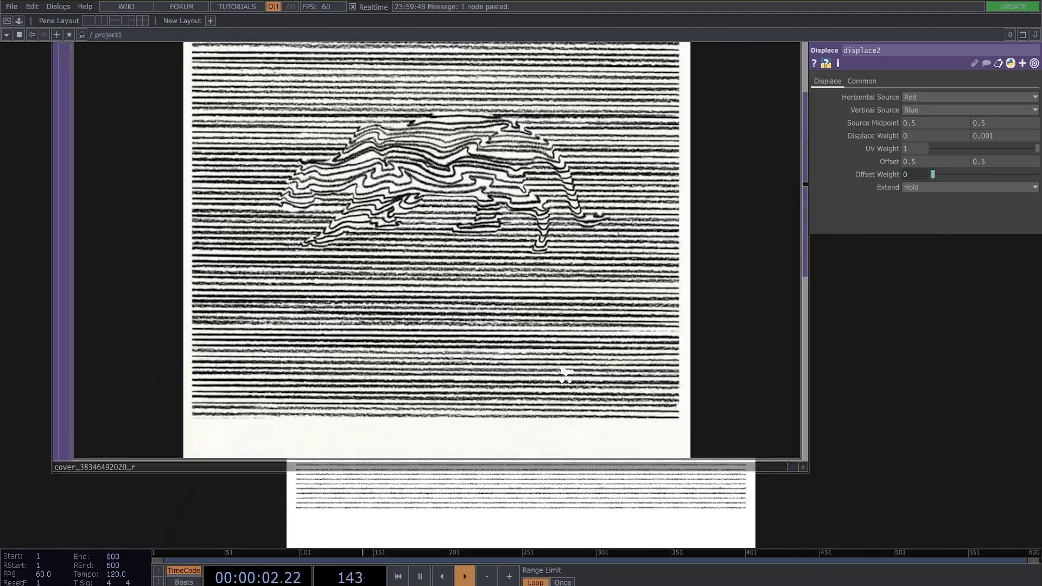
scroll(559, 364, "down", 12)
left_click_drag(639, 337, 313, 388)
scroll(401, 385, "down", 8)
scroll(621, 323, "up", 5)
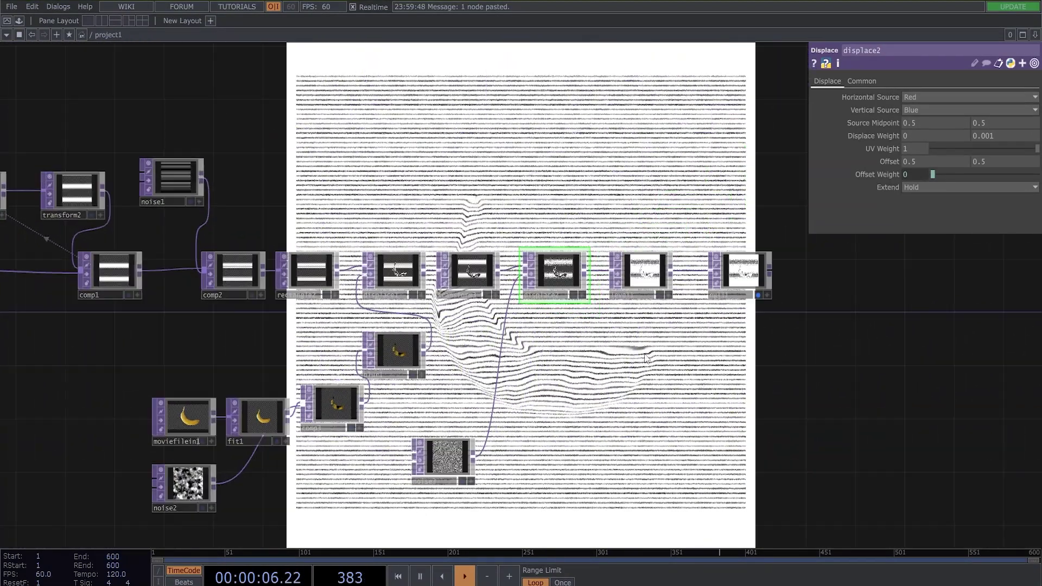
Step: Move level1 and null1 farther along the chain to free space after displace2
left_click_drag(882, 251, 661, 250)
right_click_drag(629, 291, 429, 279)
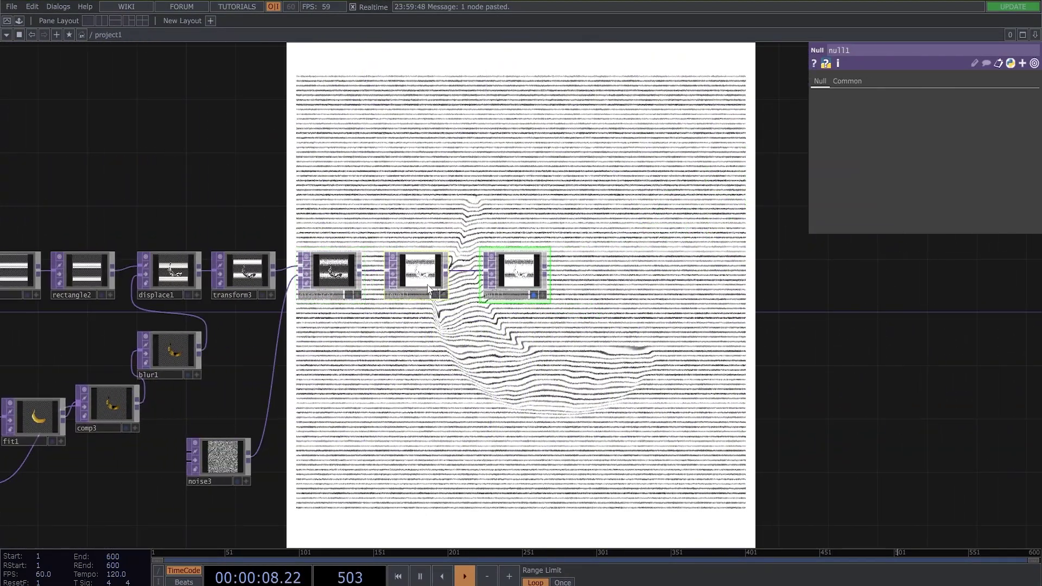
left_click_drag(431, 283, 541, 282)
left_click_drag(394, 352, 847, 314)
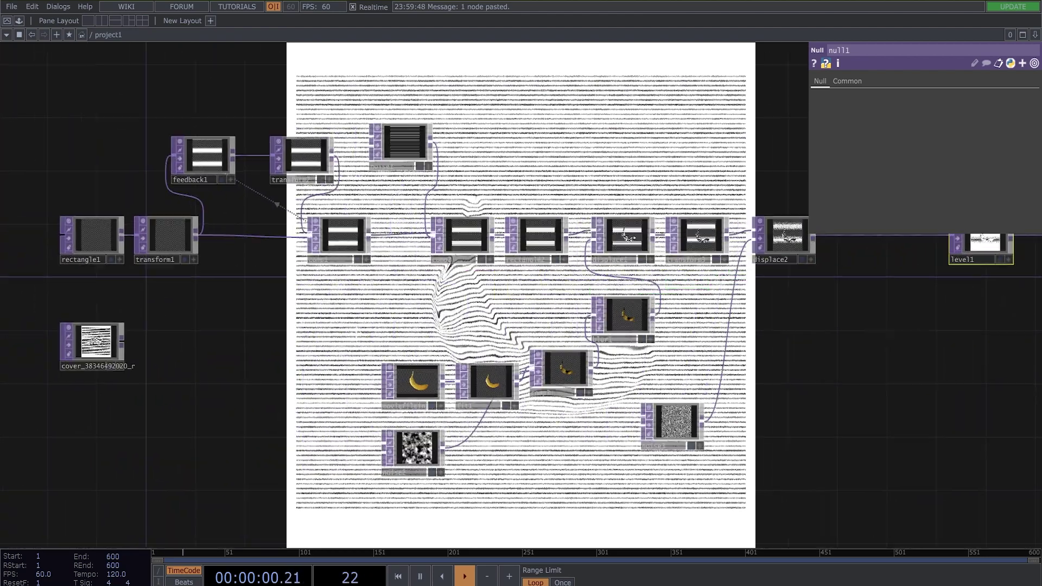
left_click_drag(276, 203, 462, 167)
scroll(274, 307, "up", 15)
scroll(293, 282, "down", 8)
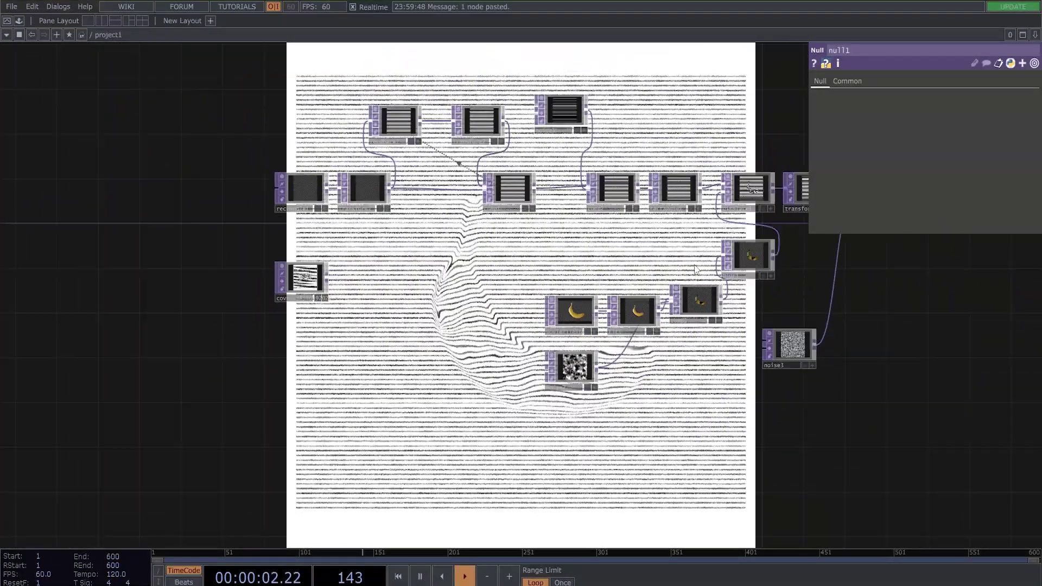
scroll(450, 266, "up", 4)
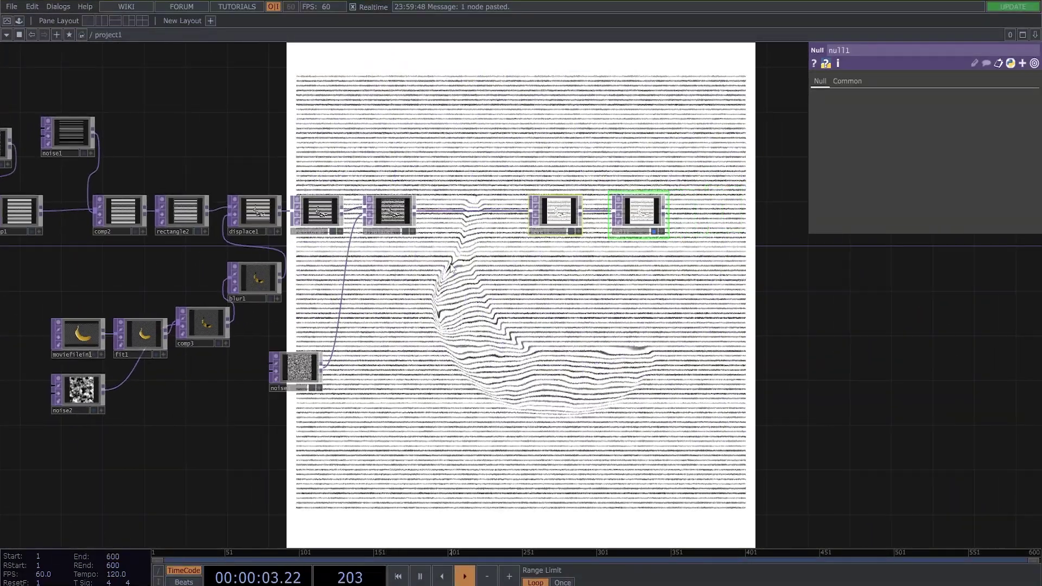
right_click(455, 208)
left_click(454, 202)
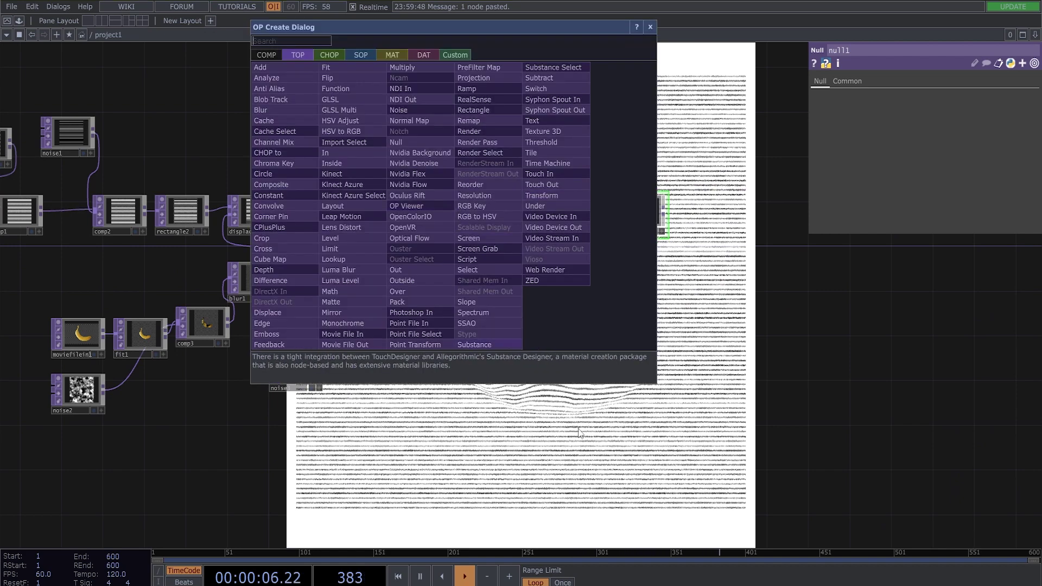
left_click(721, 450)
left_click(493, 264)
key("ctrl+z")
Step: Move level1 back beside displace2 and insert a second Level TOP between level1 and null1
left_click_drag(561, 222, 468, 221)
scroll(531, 207, "up", 2)
scroll(531, 207, "up", 1)
left_click_drag(503, 186, 400, 175)
scroll(425, 203, "up", 3)
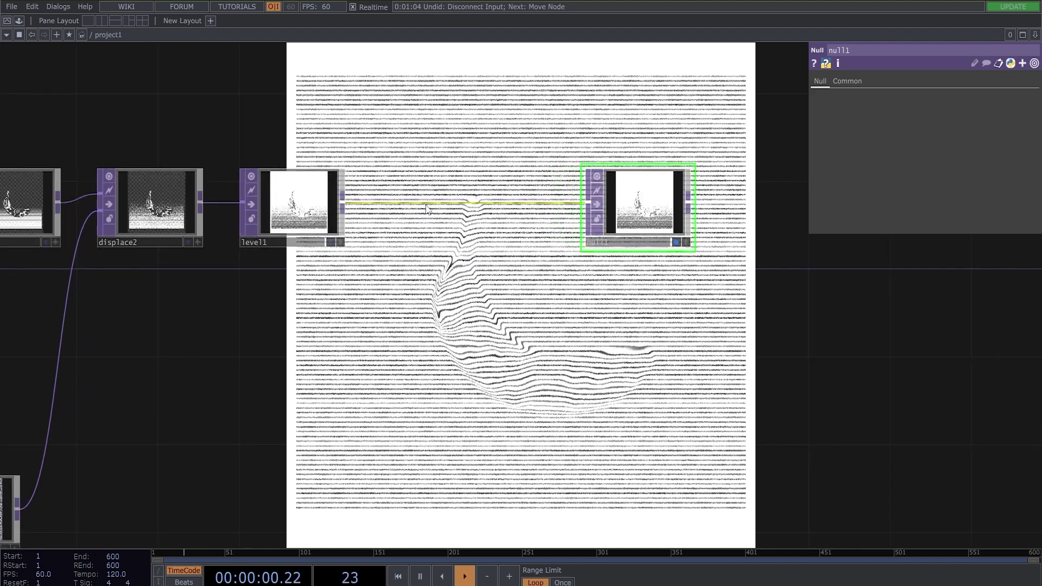
right_click(427, 203)
left_click(417, 203)
right_click(418, 207)
left_click(430, 188)
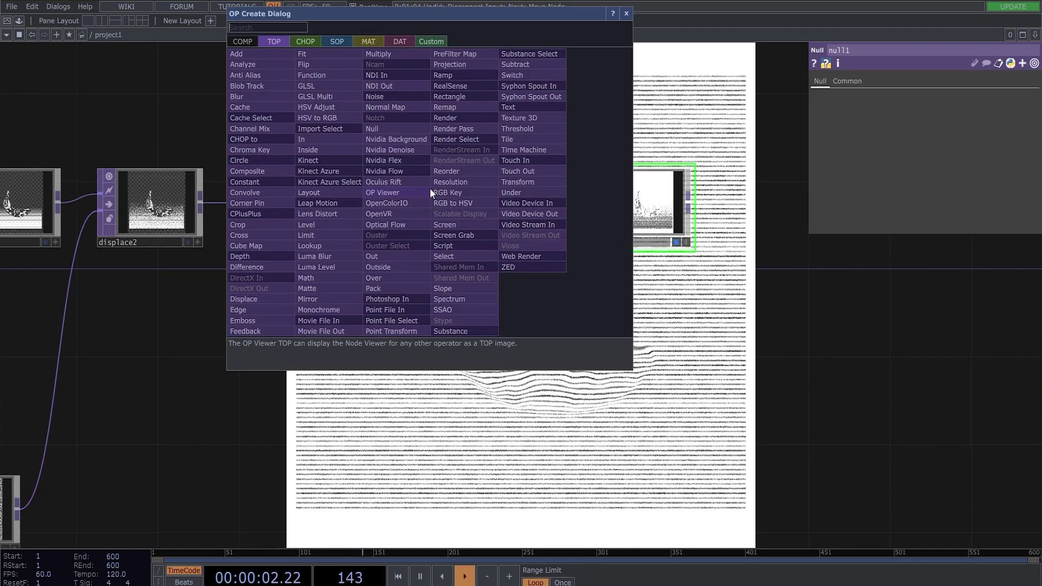
type("le")
left_click(307, 225)
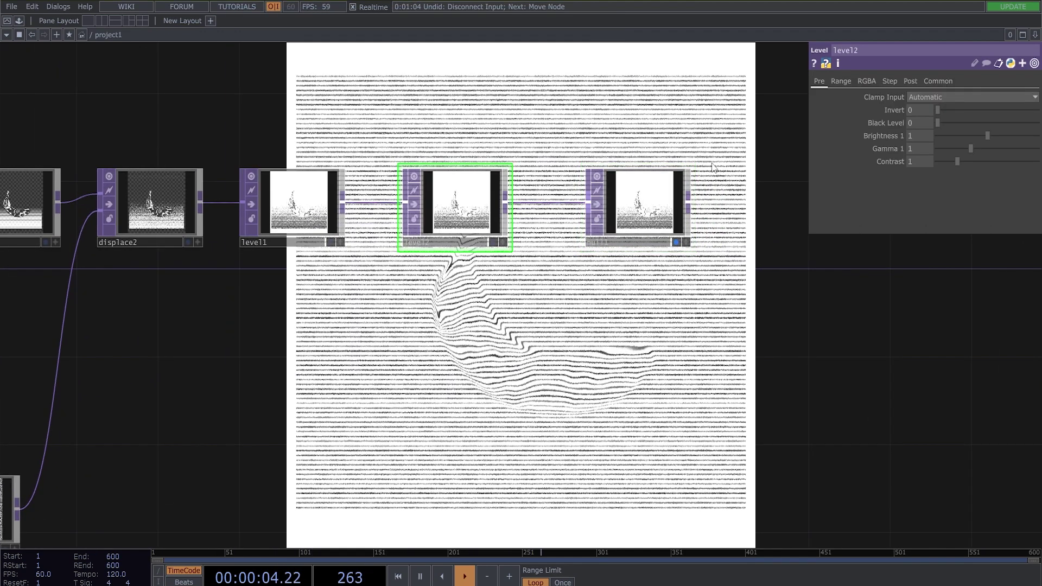
Step: Place level2 close to level1 and set its black level to 0.66 to thicken the dark lines
left_click_drag(468, 208, 428, 207)
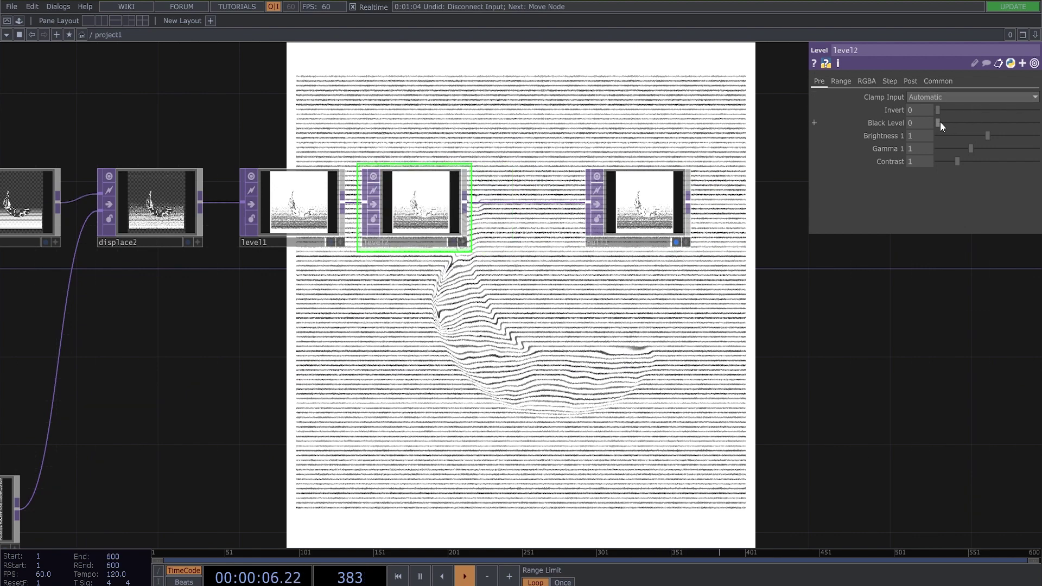
left_click_drag(938, 123, 982, 119)
left_click_drag(972, 122, 973, 122)
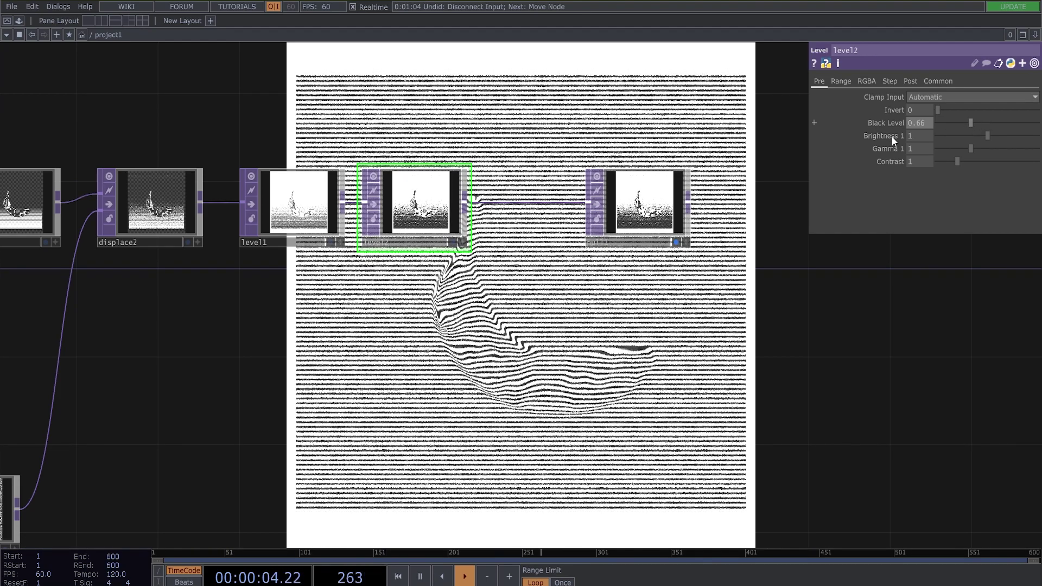
Step: Set noise1's offset to 0.56 to vary the brightness of the lines
left_click_drag(692, 220, 906, 331)
scroll(907, 331, "down", 5)
scroll(241, 227, "up", 2)
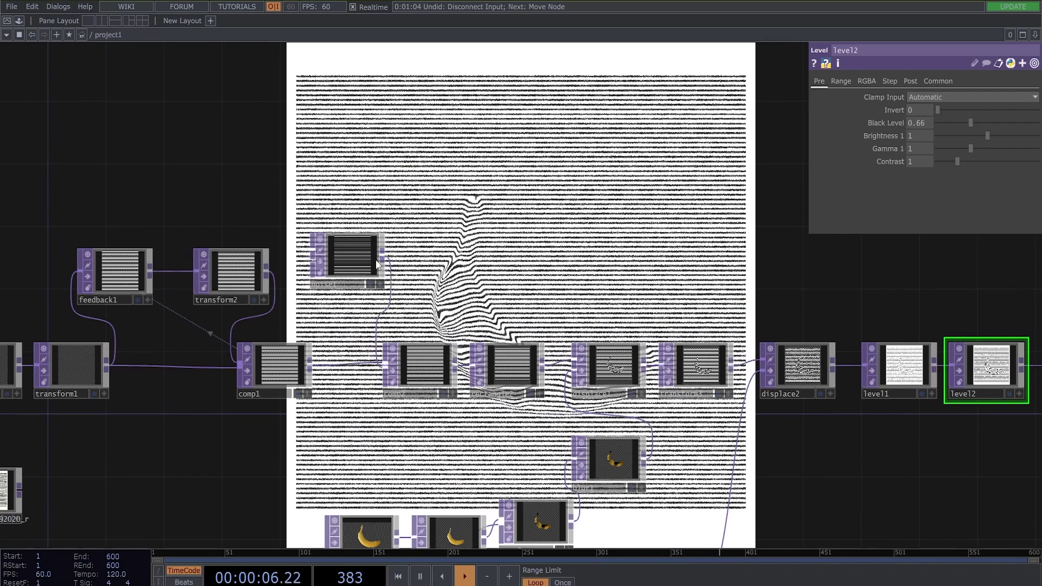
left_click(353, 258)
scroll(360, 260, "up", 4)
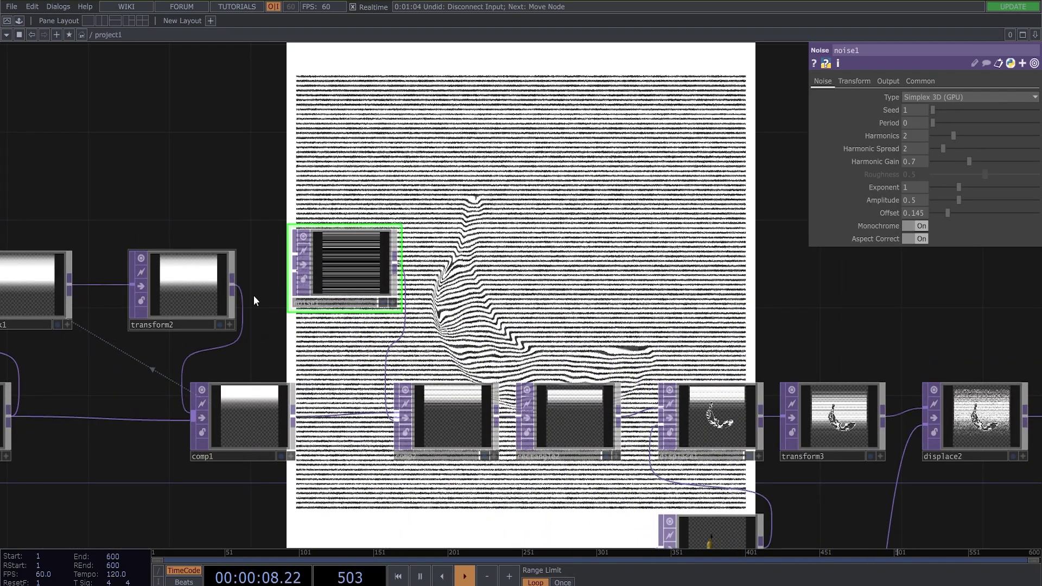
left_click_drag(461, 365, 463, 355)
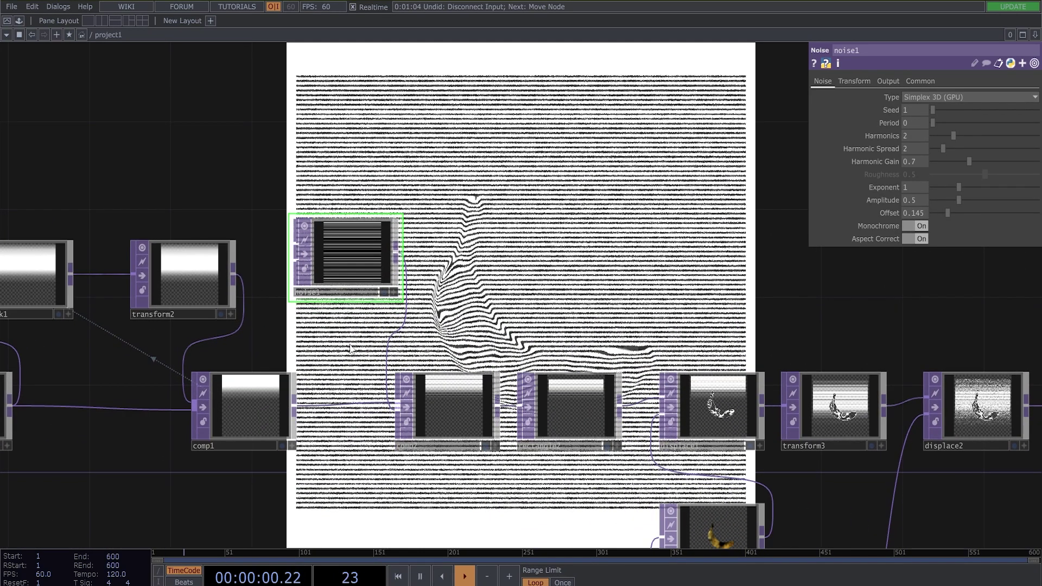
scroll(371, 254, "up", 4)
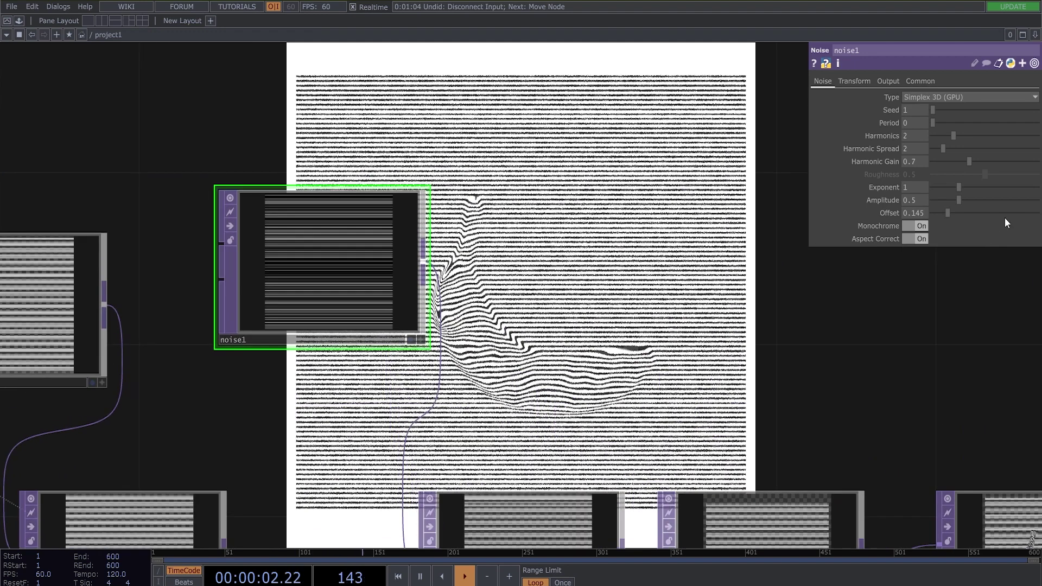
left_click_drag(947, 212, 991, 215)
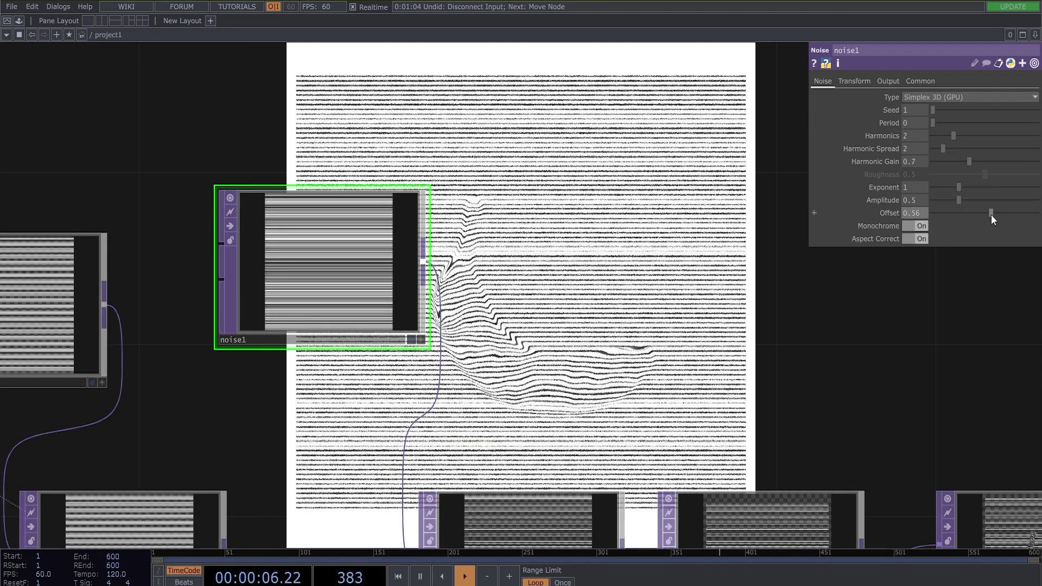
Step: Show the reference cover in the background beside the line artwork, compare the two, and hide the cover again
left_click_drag(950, 309, 604, 337)
scroll(766, 292, "down", 3)
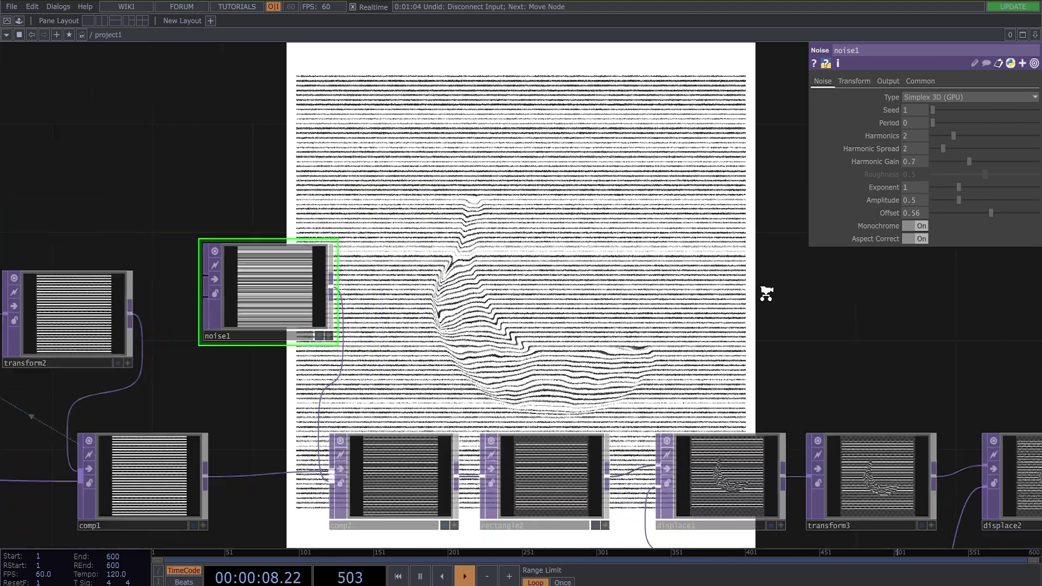
left_click_drag(787, 321, 450, 307)
scroll(564, 286, "down", 5)
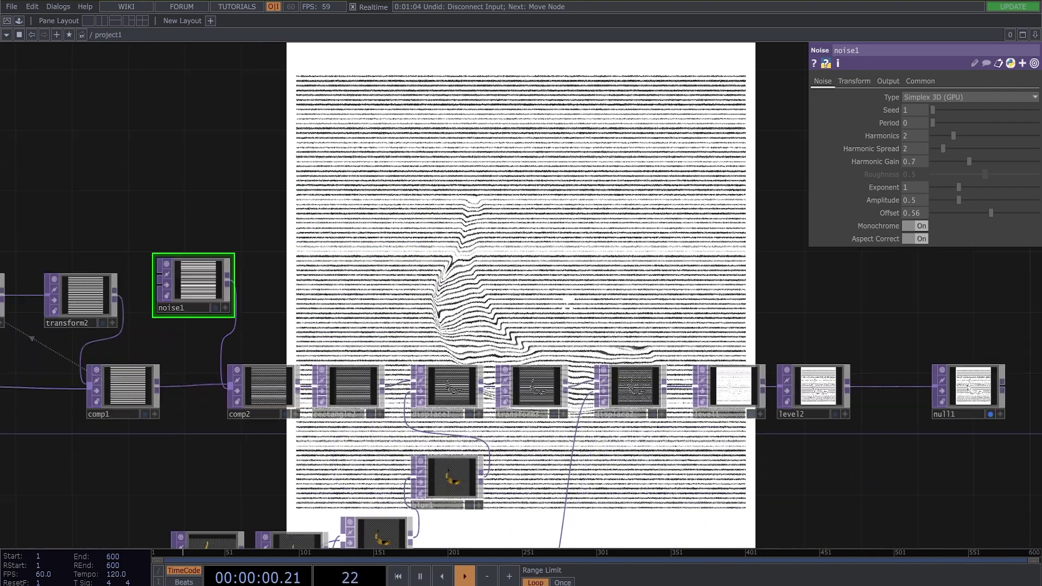
left_click_drag(80, 458, 225, 407)
scroll(142, 403, "up", 5)
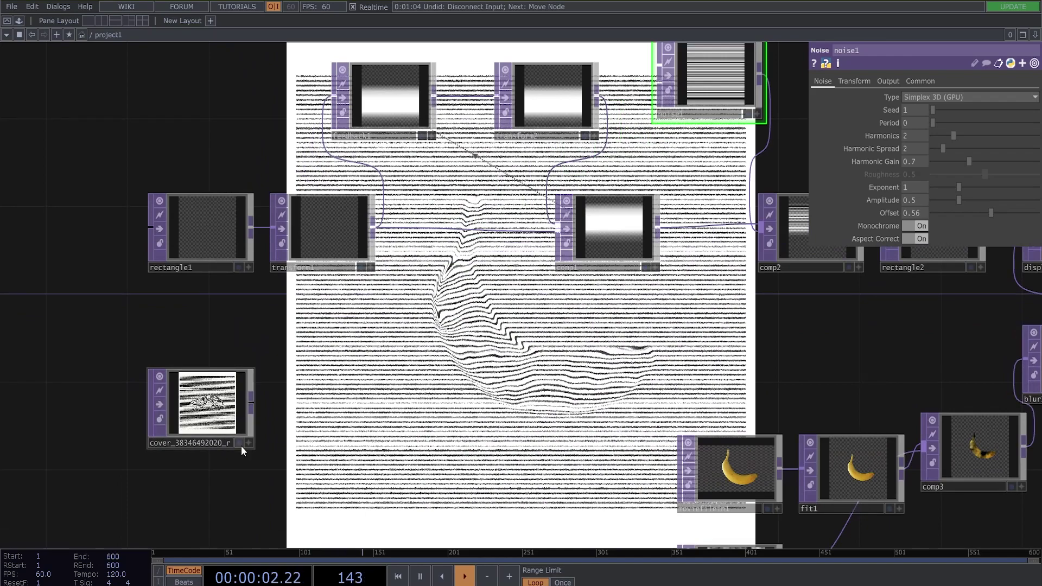
left_click(240, 444)
scroll(288, 441, "down", 6)
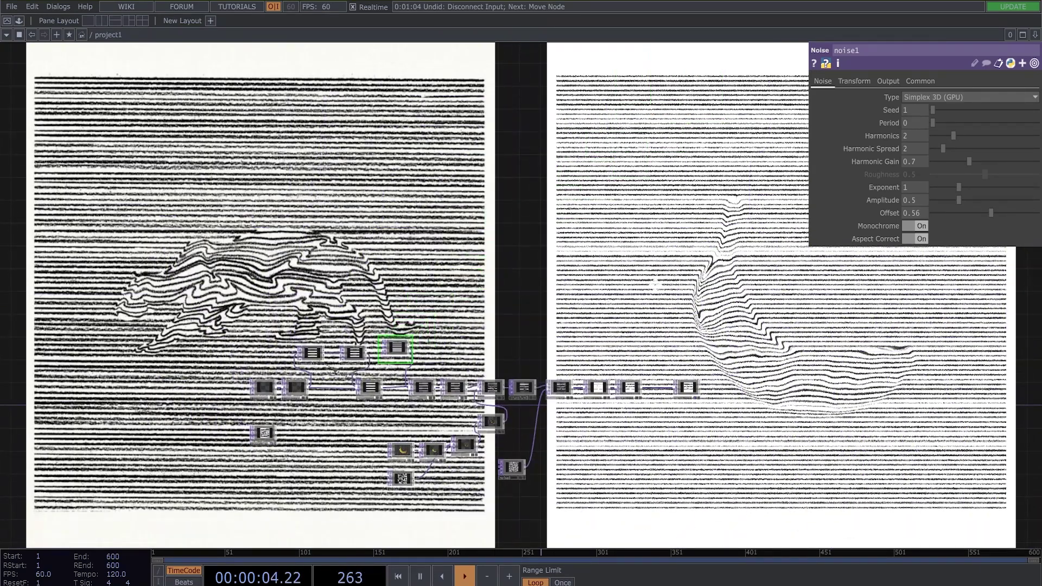
left_click_drag(655, 283, 564, 275)
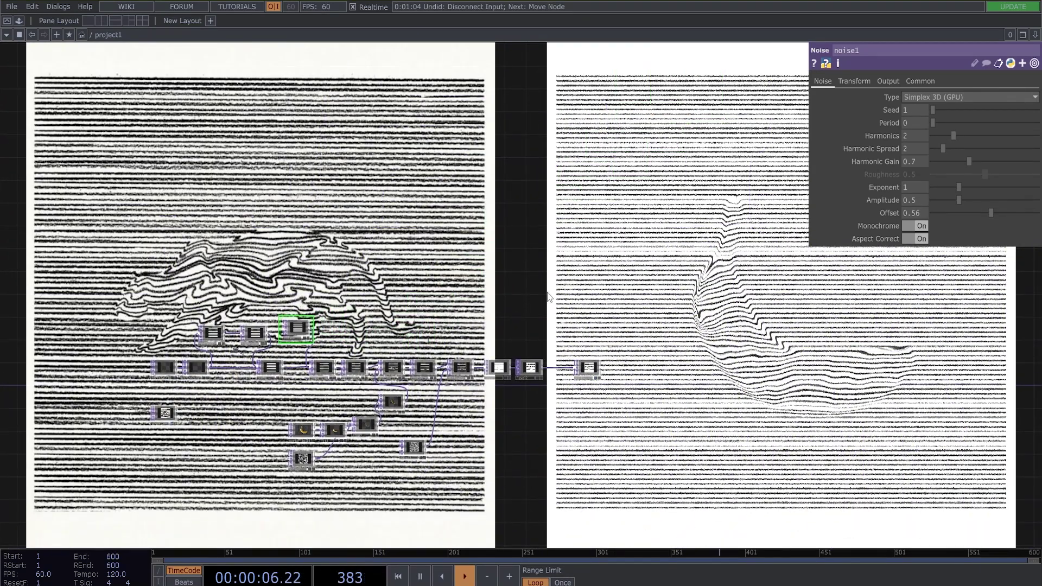
scroll(547, 293, "up", 4)
left_click_drag(423, 312, 604, 273)
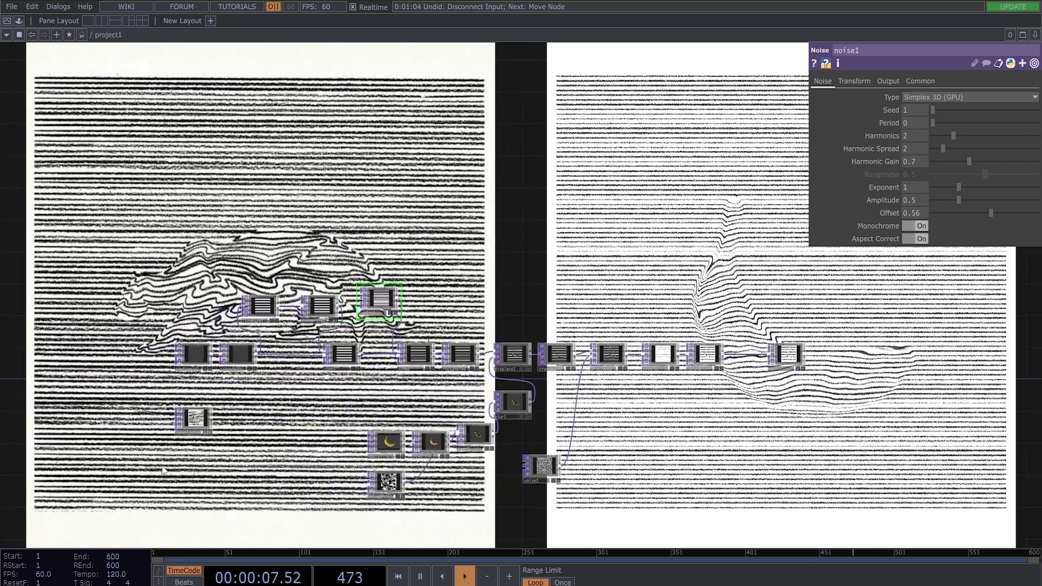
left_click(206, 432)
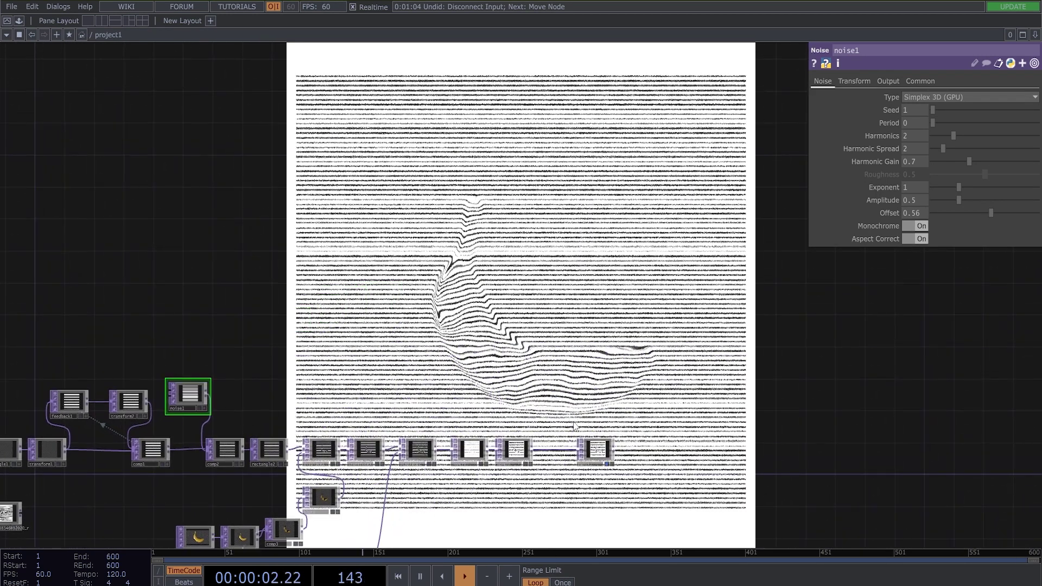
Step: Set transform2's vertical translate to -0.002 to change the spacing of the feedback lines
scroll(534, 407, "up", 4)
left_click_drag(347, 459, 521, 167)
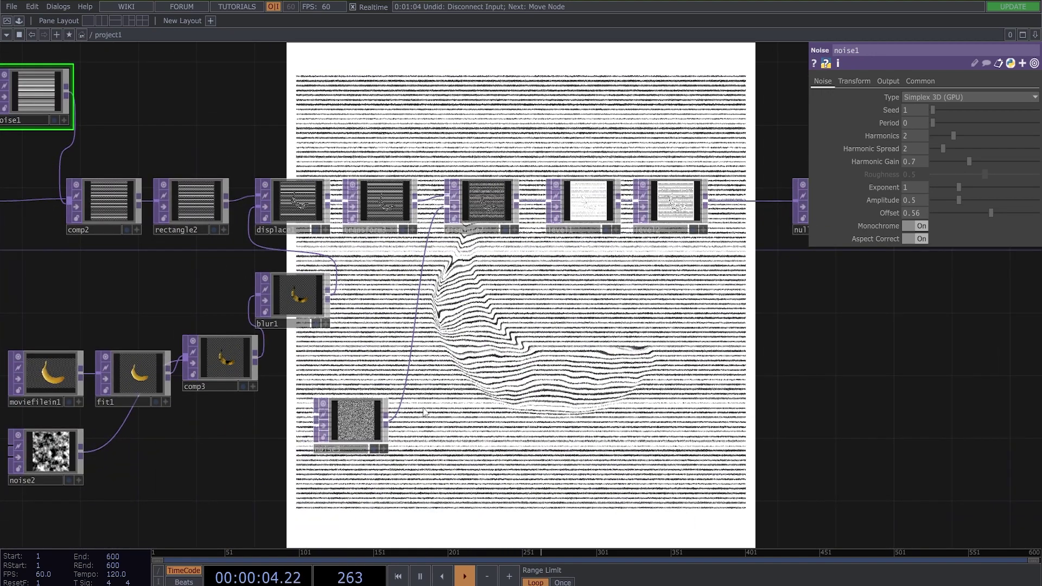
scroll(423, 412, "down", 4)
scroll(160, 267, "up", 2)
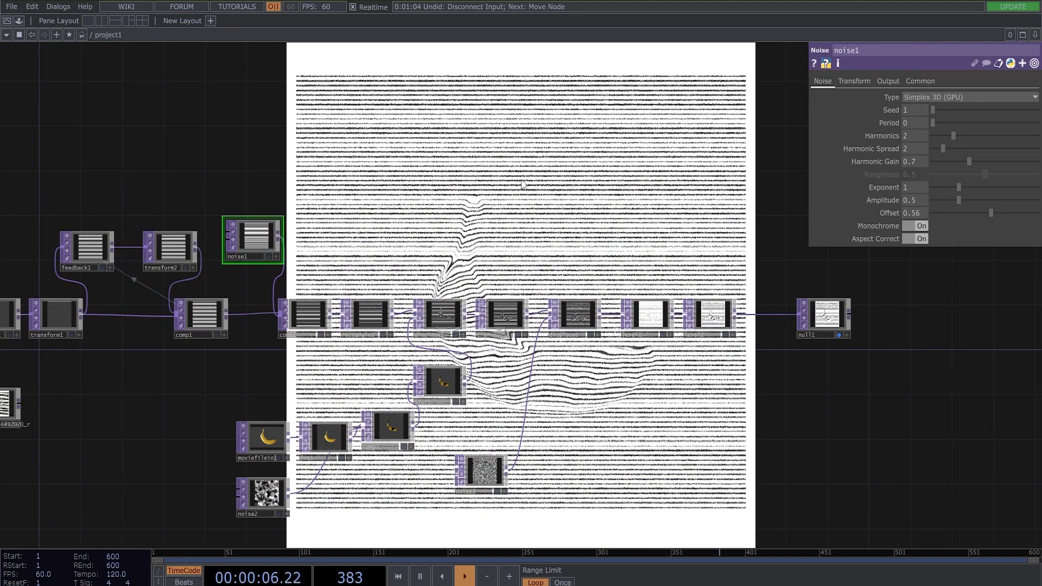
left_click_drag(521, 184, 643, 237)
left_click(295, 311)
scroll(288, 296, "up", 3)
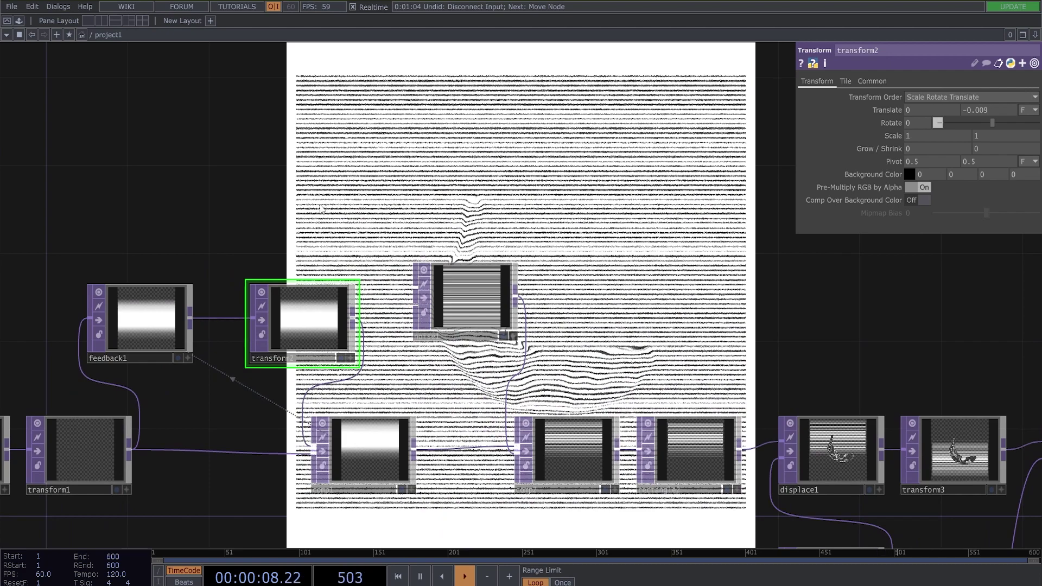
scroll(328, 212, "up", 2)
scroll(334, 408, "up", 3)
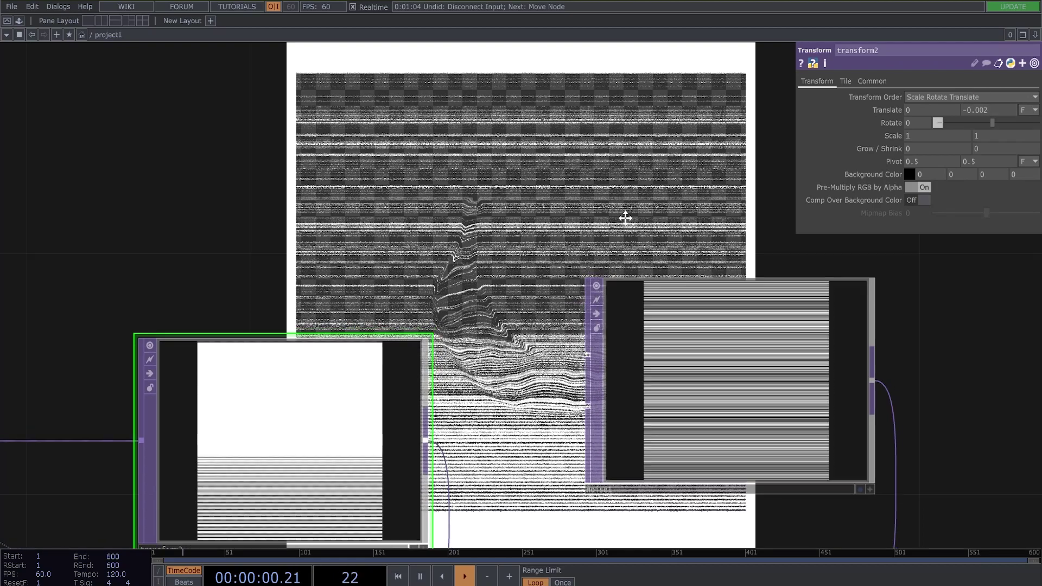
left_click_drag(624, 216, 575, 360)
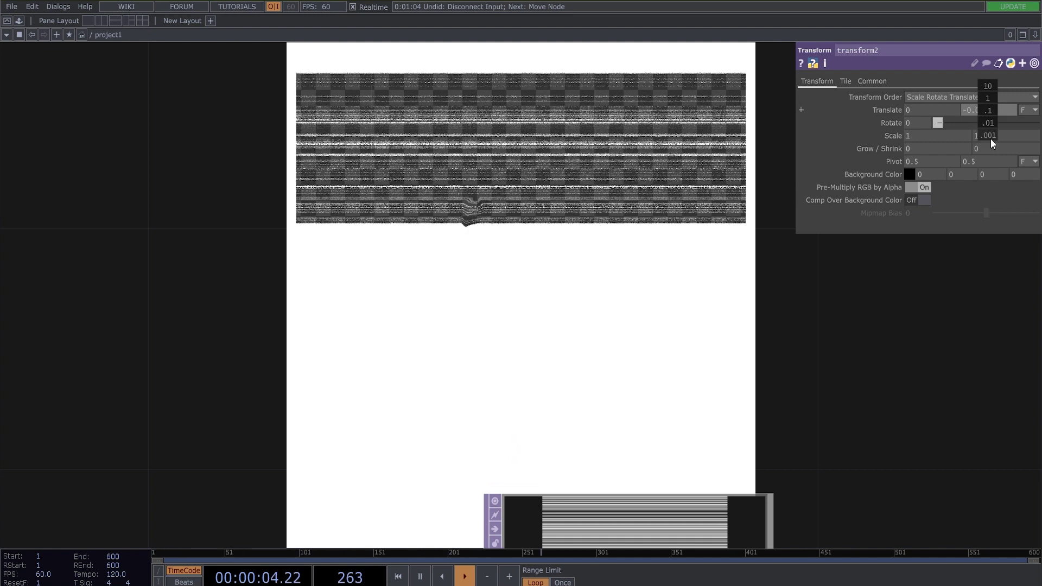
middle_click_drag(991, 139, 995, 139)
scroll(521, 404, "down", 3)
left_click_drag(660, 398, 437, 237)
scroll(528, 344, "down", 3)
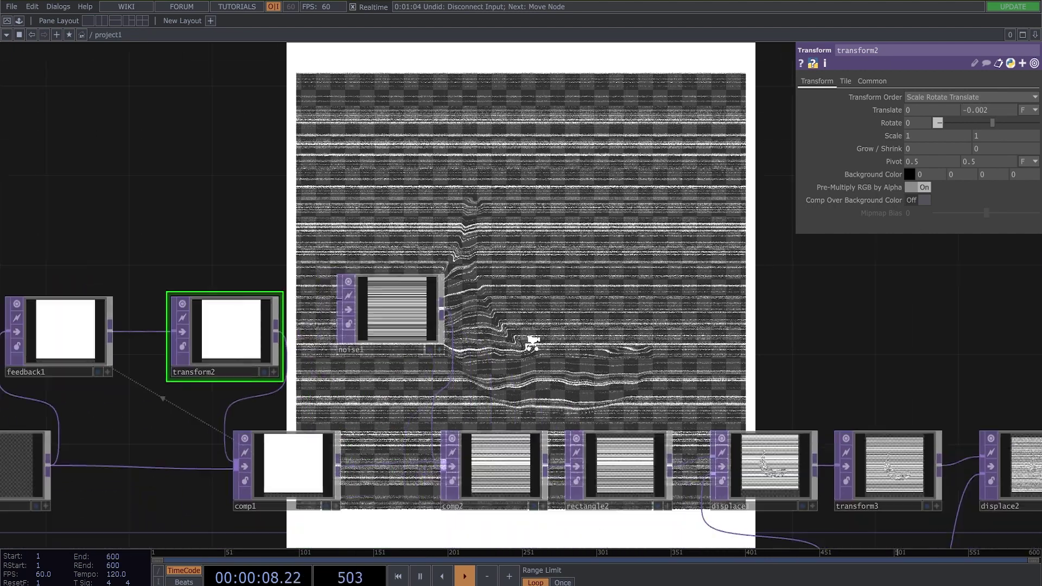
Step: Set transform2's vertical translate to -0.011 to widen the spacing of the feedback lines
left_click_drag(717, 278, 404, 142)
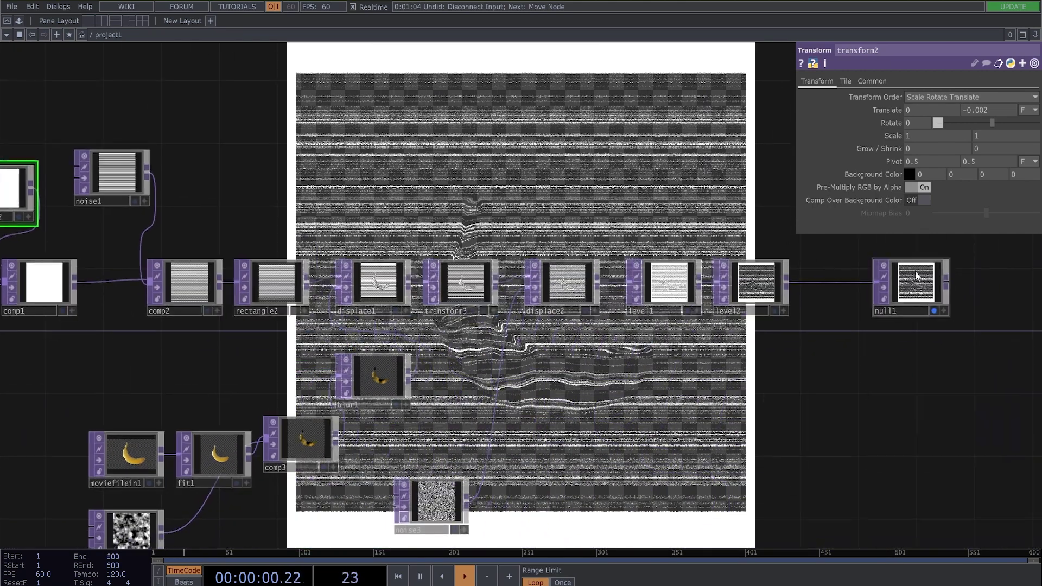
scroll(943, 306, "up", 5)
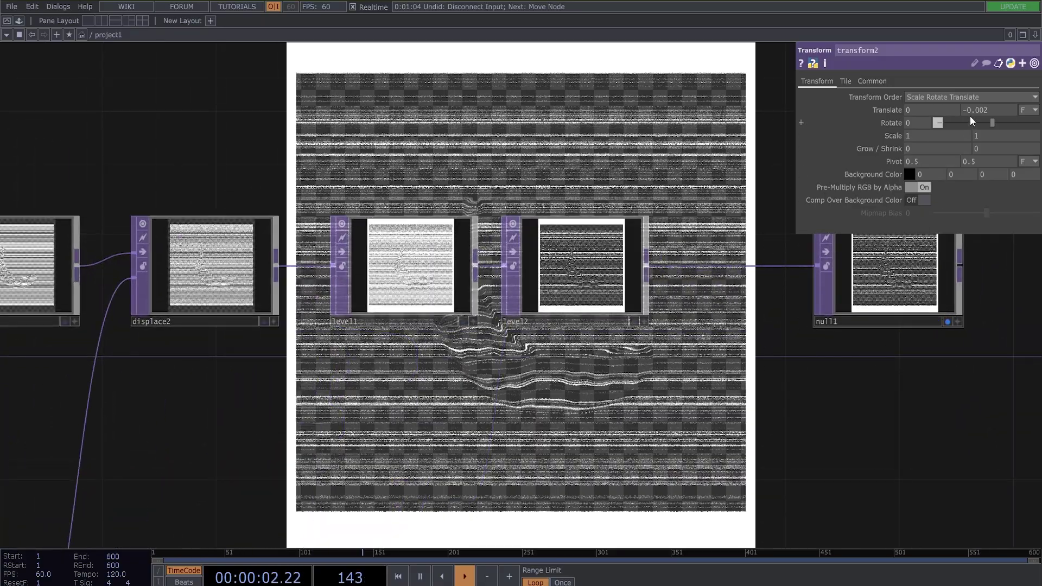
middle_click_drag(980, 97, 977, 92)
scroll(866, 276, "down", 5)
left_click_drag(730, 472, 903, 320)
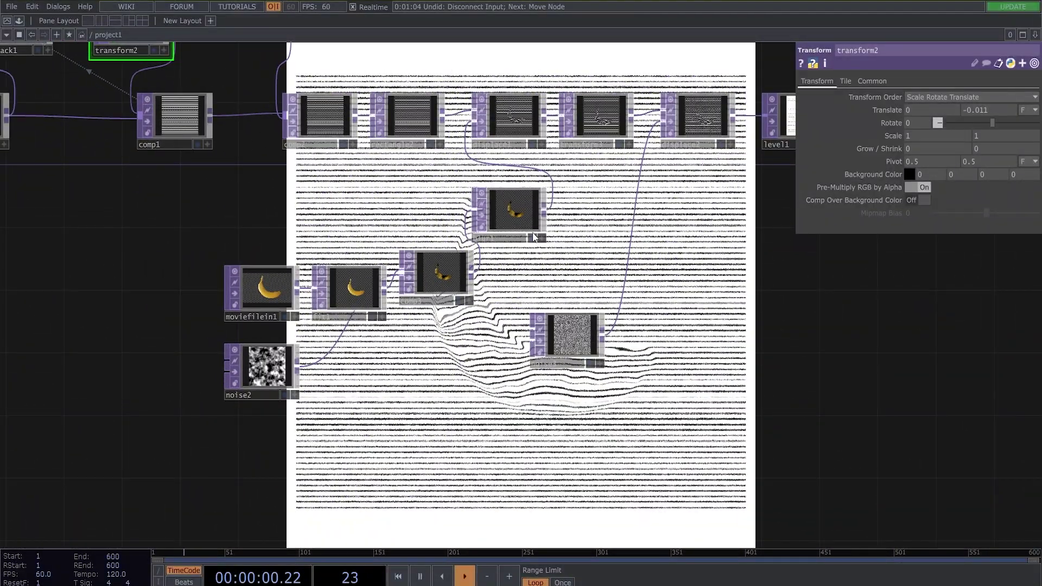
Step: Add a Video Device In TOP above the banana's moviefilein1 node to bring in the webcam image
left_click_drag(449, 208, 509, 237)
key("Tab")
type("dev")
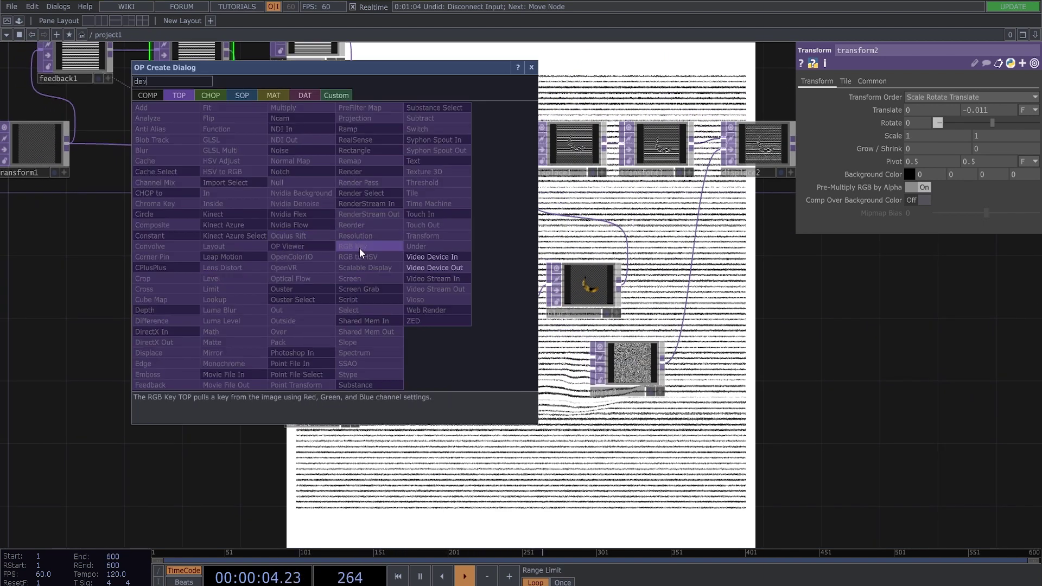
left_click(431, 257)
left_click(293, 239)
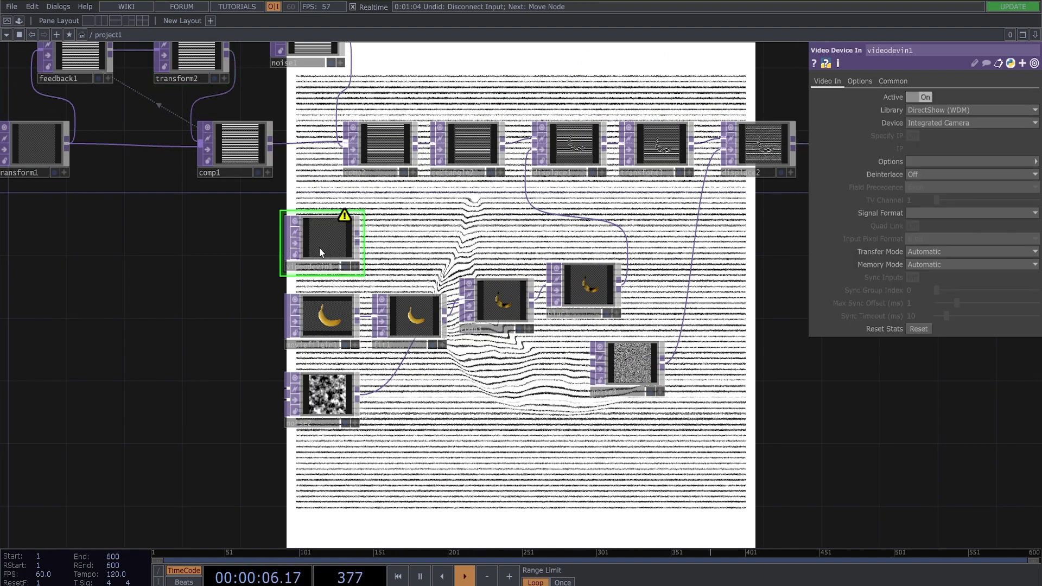
scroll(356, 238, "down", 4)
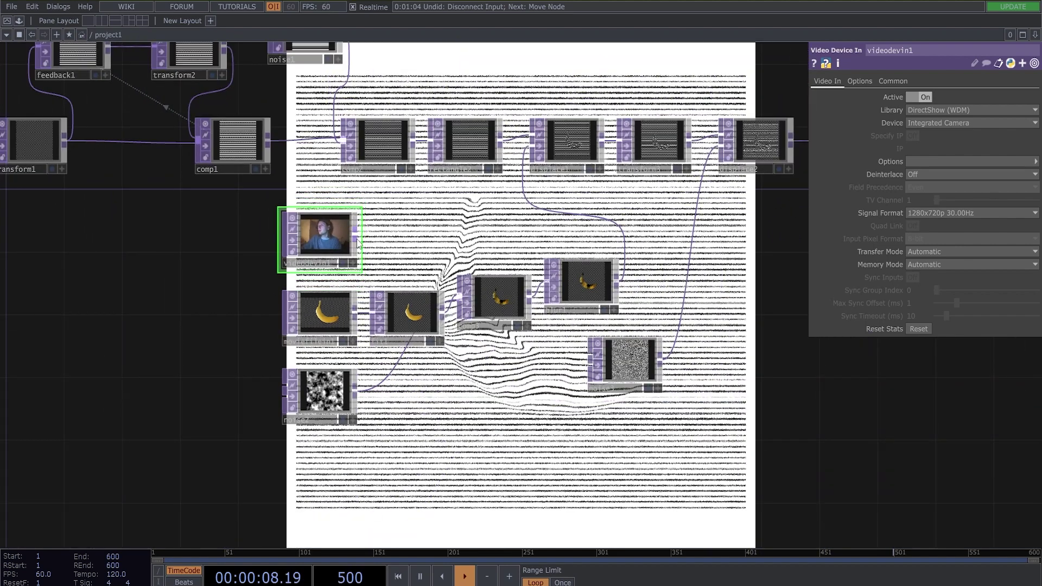
Step: Add a Fit TOP after videodevin1 and set its fit mode to Fit Outside
key("Tab")
type("fit")
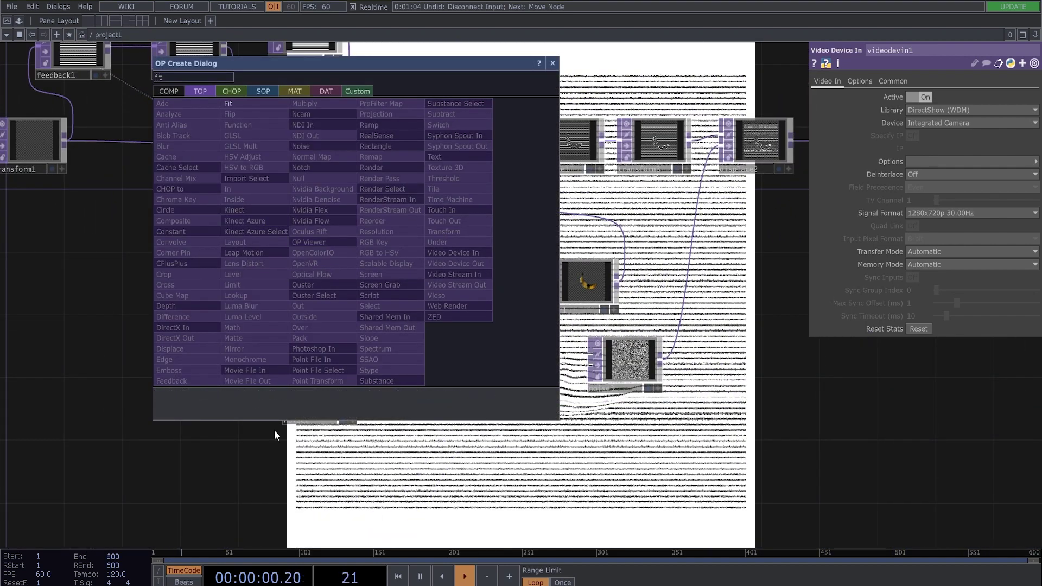
key("Return")
left_click(385, 235)
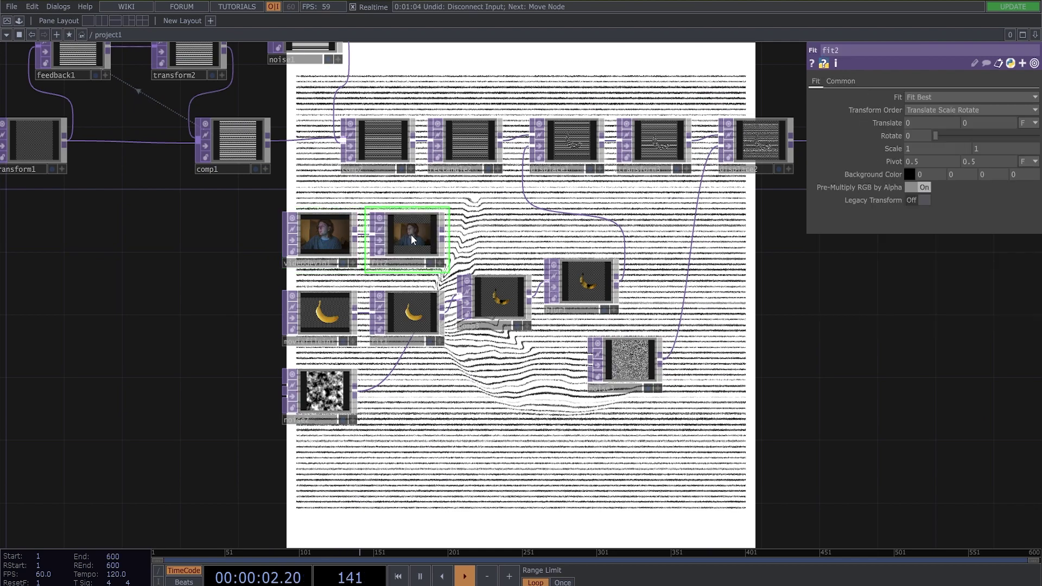
scroll(411, 235, "up", 3)
left_click(928, 96)
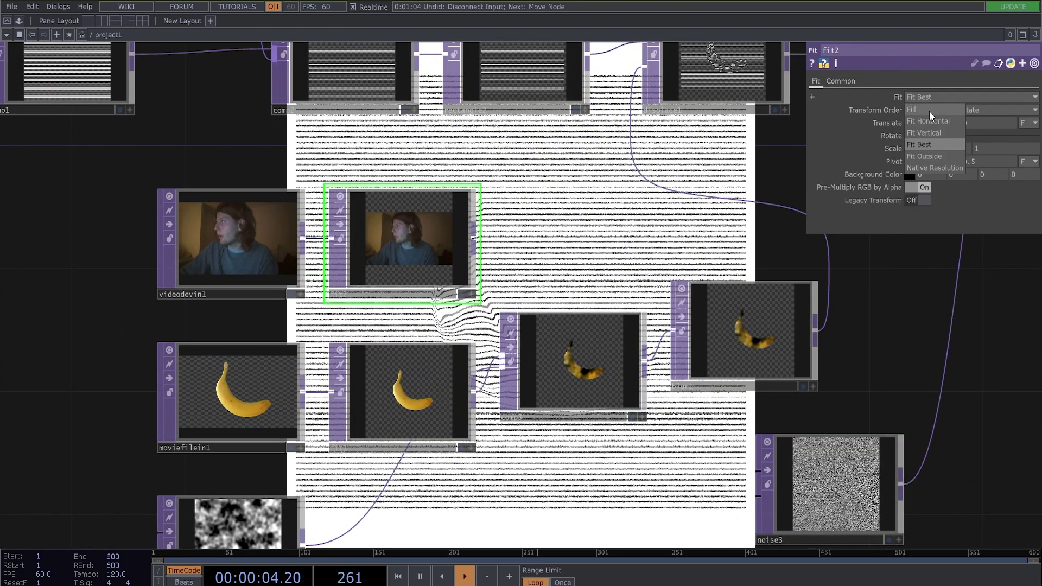
left_click(927, 153)
left_click_drag(593, 215, 342, 218)
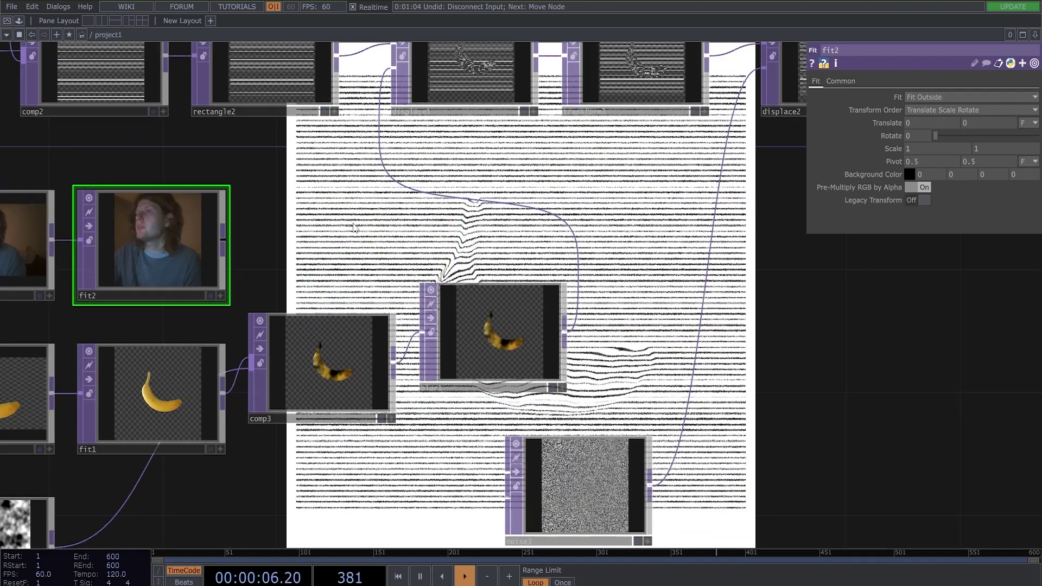
Step: Connect fit2 to blur1 in place of comp3, and move blur1 farther along to make room for another node
scroll(348, 221, "down", 3)
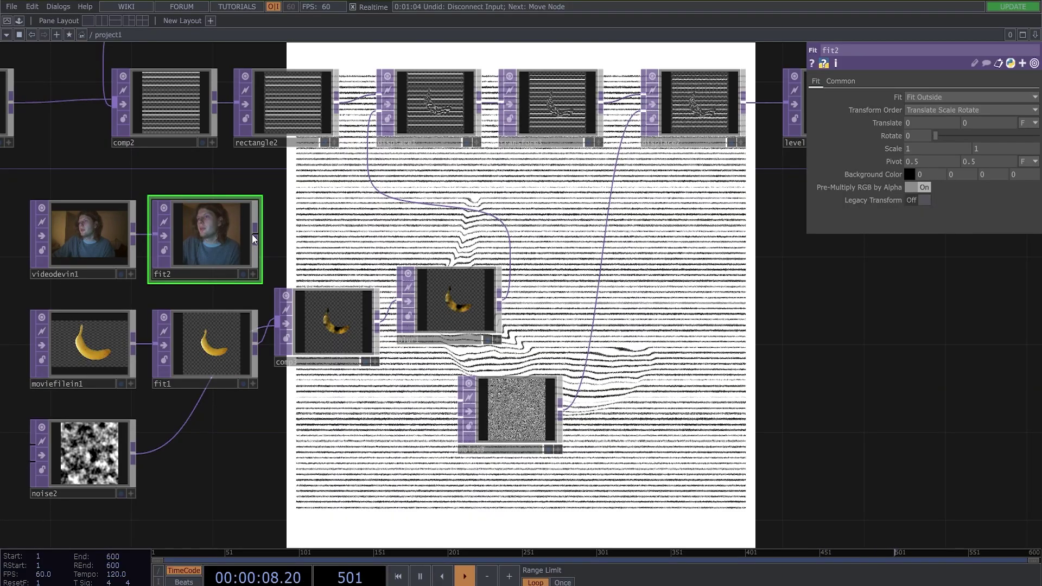
left_click_drag(406, 311, 403, 305)
left_click_drag(342, 228, 153, 144)
left_click_drag(147, 251, 147, 296)
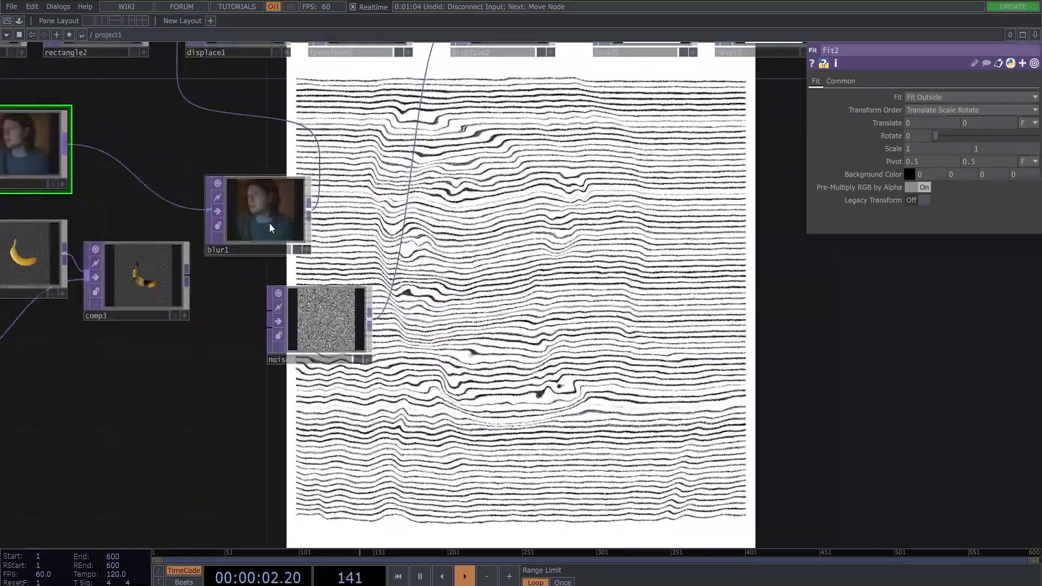
left_click_drag(302, 222, 426, 223)
Step: Insert a Level TOP between fit2 and blur1 and set its black level to 0.28
right_click(158, 161)
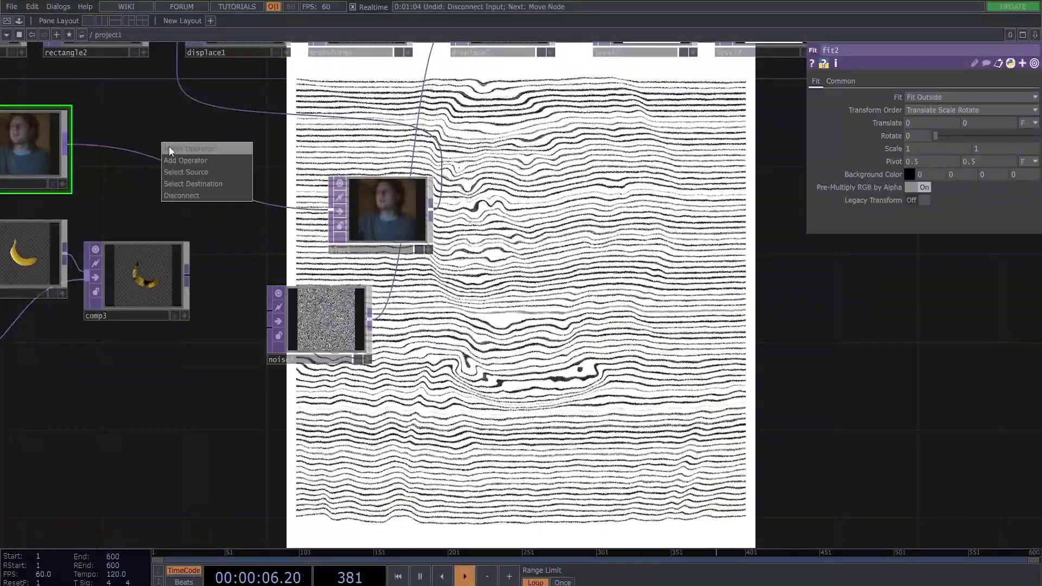
left_click(168, 145)
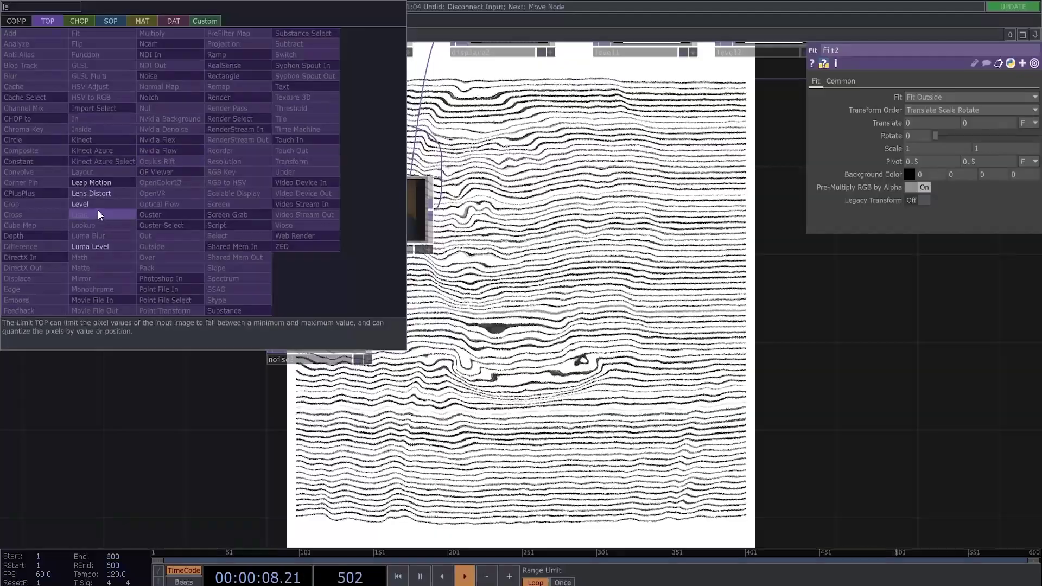
left_click(89, 205)
left_click(233, 167)
left_click_drag(232, 167, 212, 167)
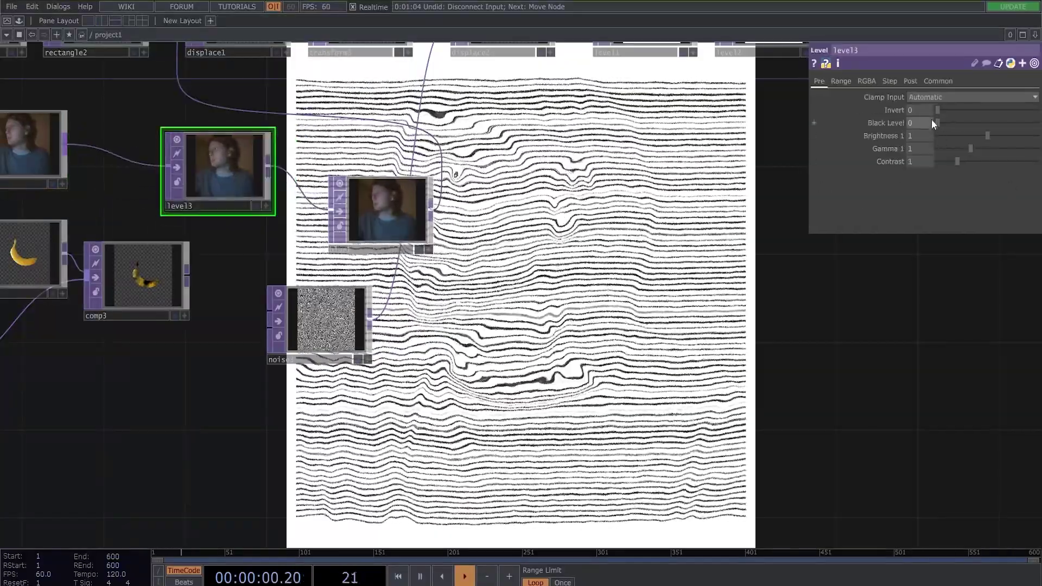
left_click_drag(935, 123, 944, 141)
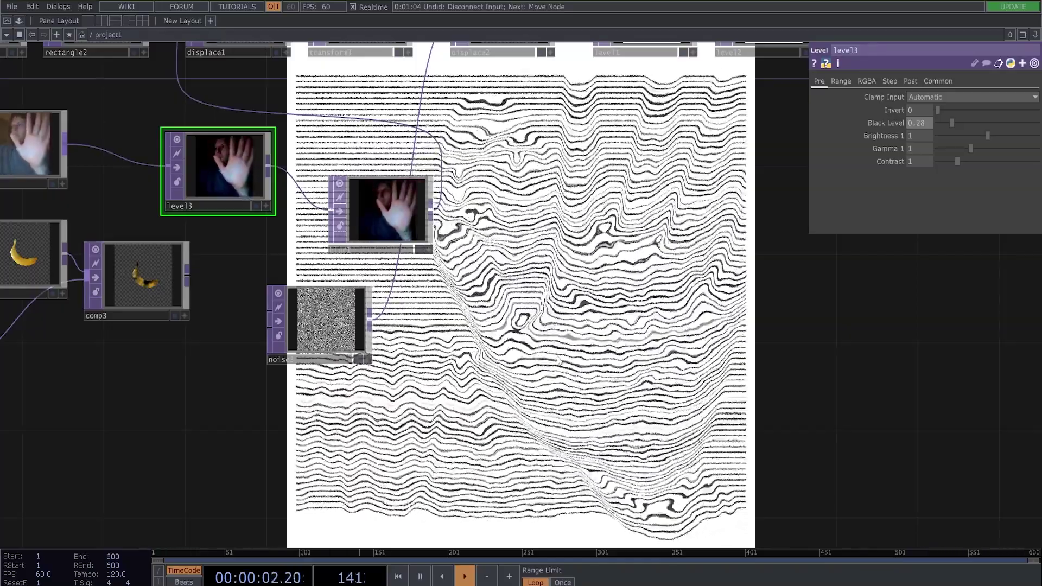
Step: Insert a Threshold TOP between level3 and blur1 and set its threshold to 0.067
scroll(555, 361, "down", 2)
left_click_drag(287, 220, 230, 204)
right_click(324, 227)
left_click(335, 210)
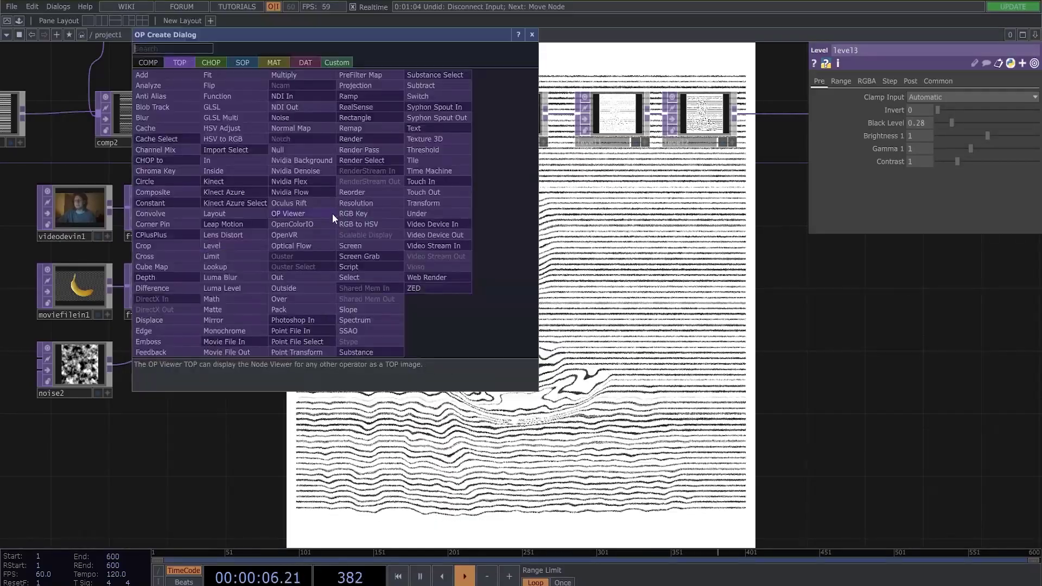
type("th")
left_click(431, 151)
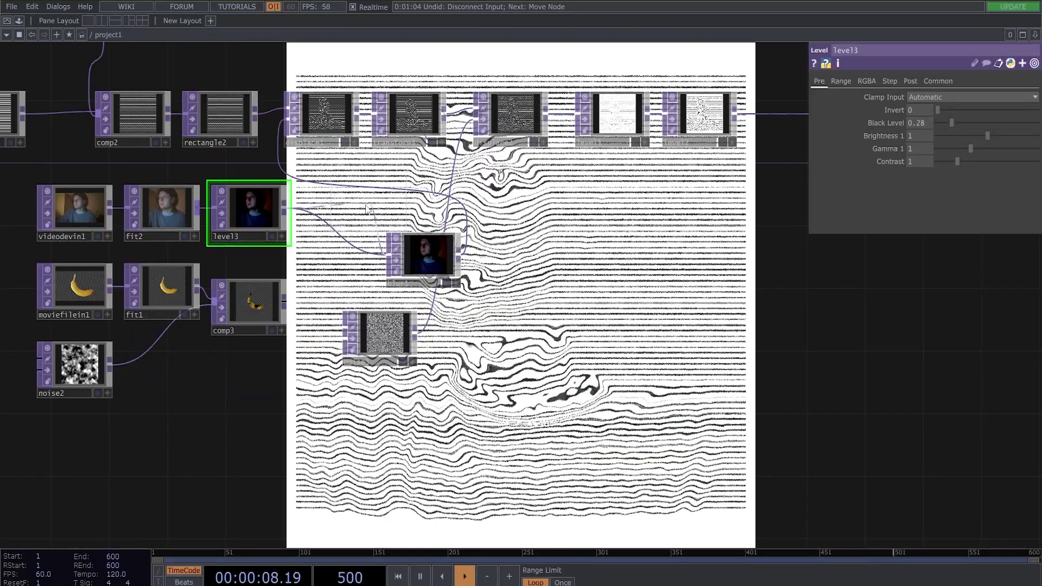
left_click_drag(979, 120, 937, 139)
left_click_drag(797, 343, 628, 347)
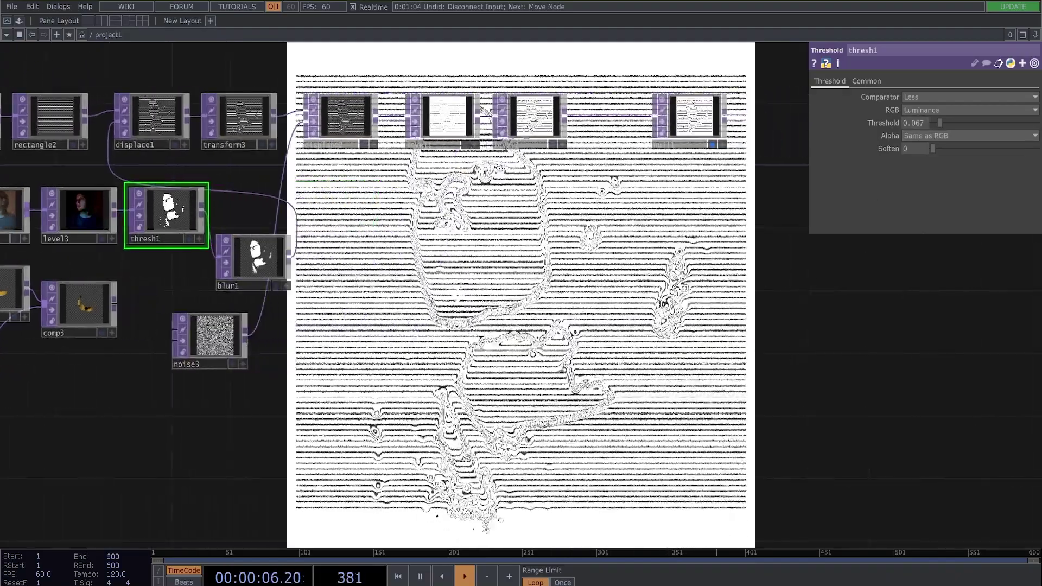
Step: Bypass thresh1 so the level3 webcam image drives the line displacement directly
left_click_drag(166, 242, 305, 261)
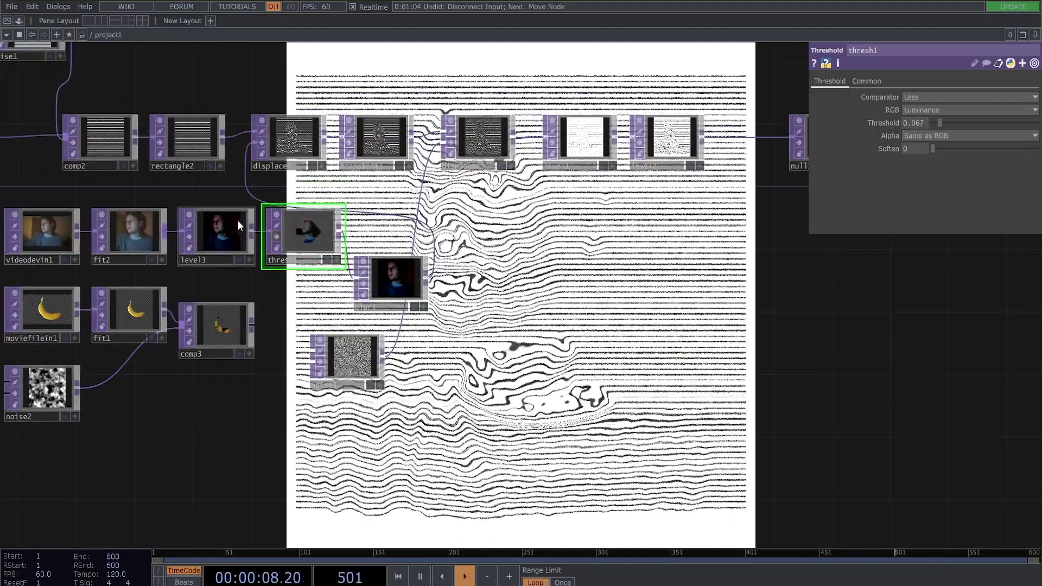
scroll(237, 220, "up", 3)
middle_click_drag(654, 349, 313, 359)
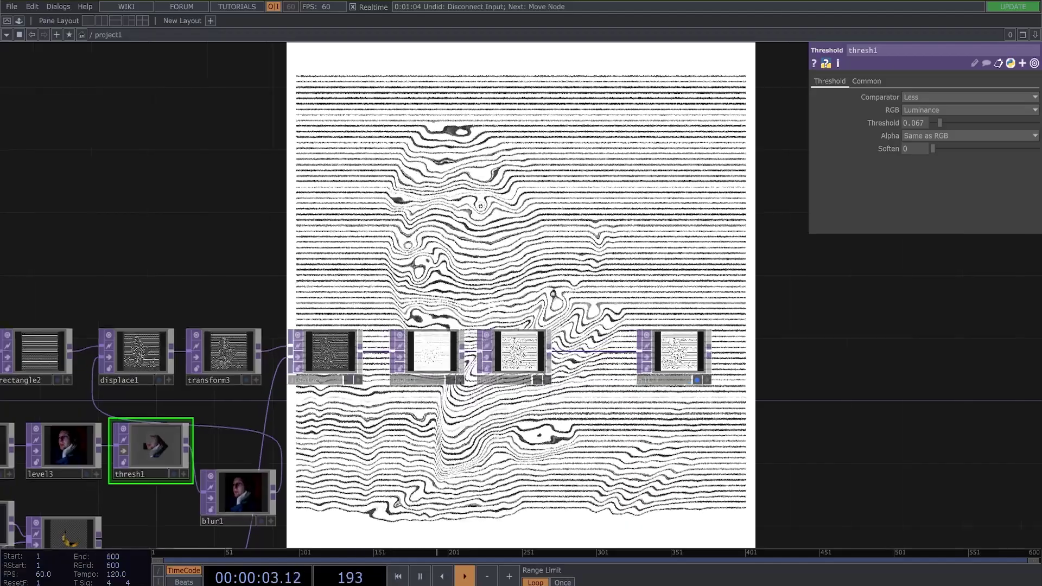
middle_click_drag(424, 334, 575, 357)
scroll(585, 283, "down", 5)
scroll(573, 392, "up", 2)
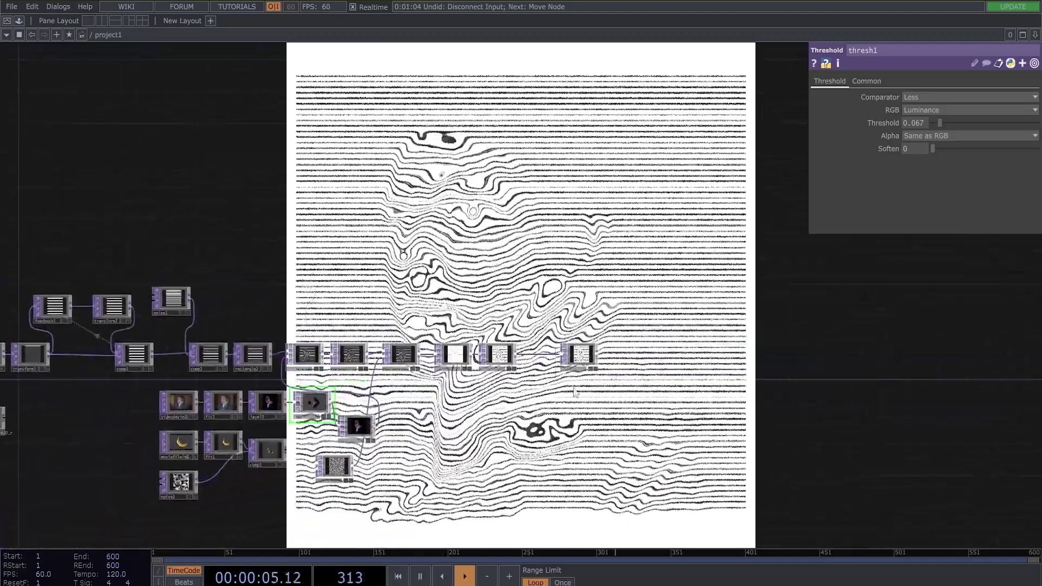
scroll(575, 374, "up", 3)
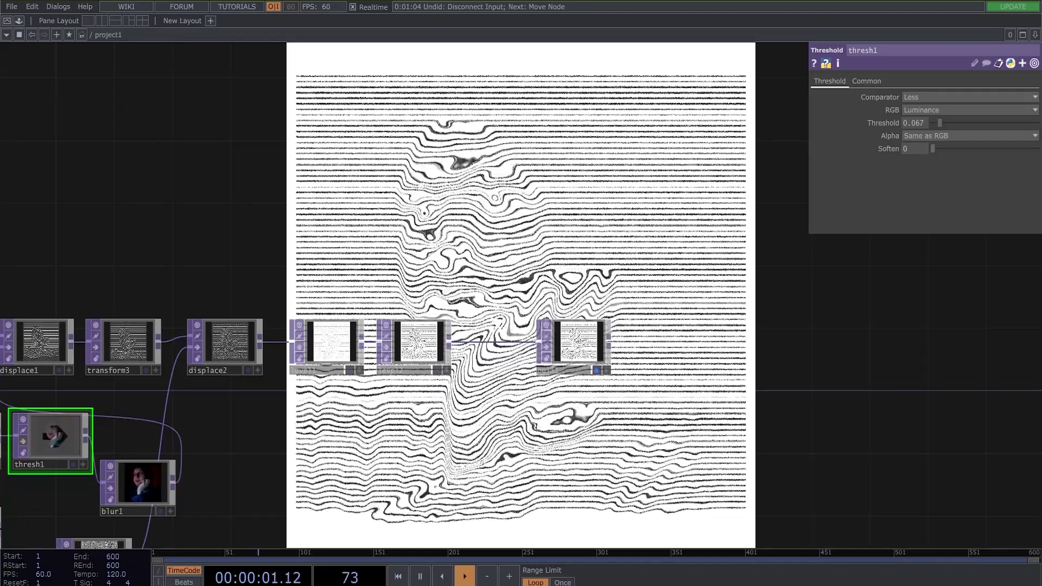
scroll(590, 344, "down", 2)
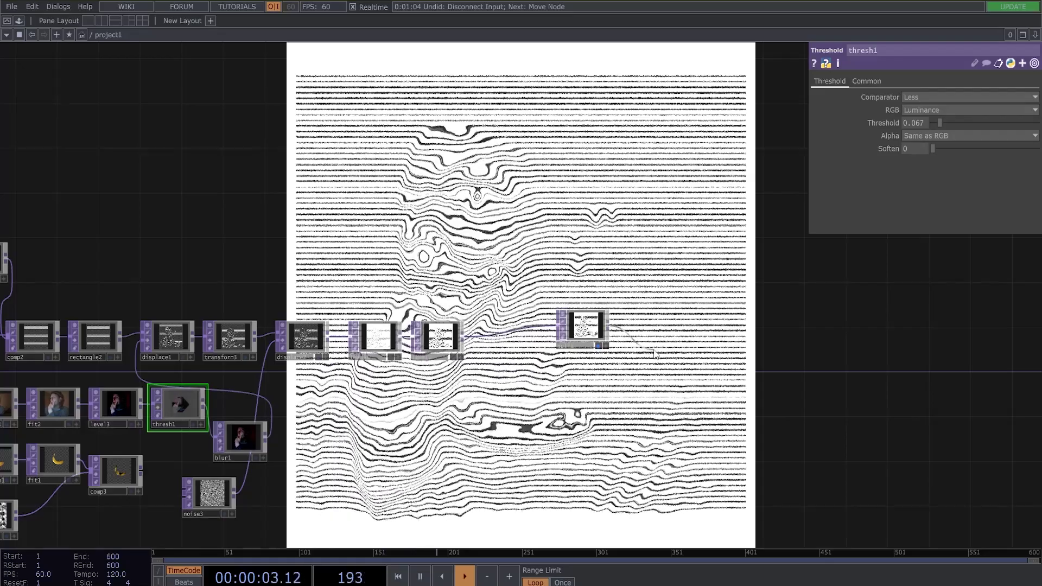
left_click_drag(603, 338, 615, 359)
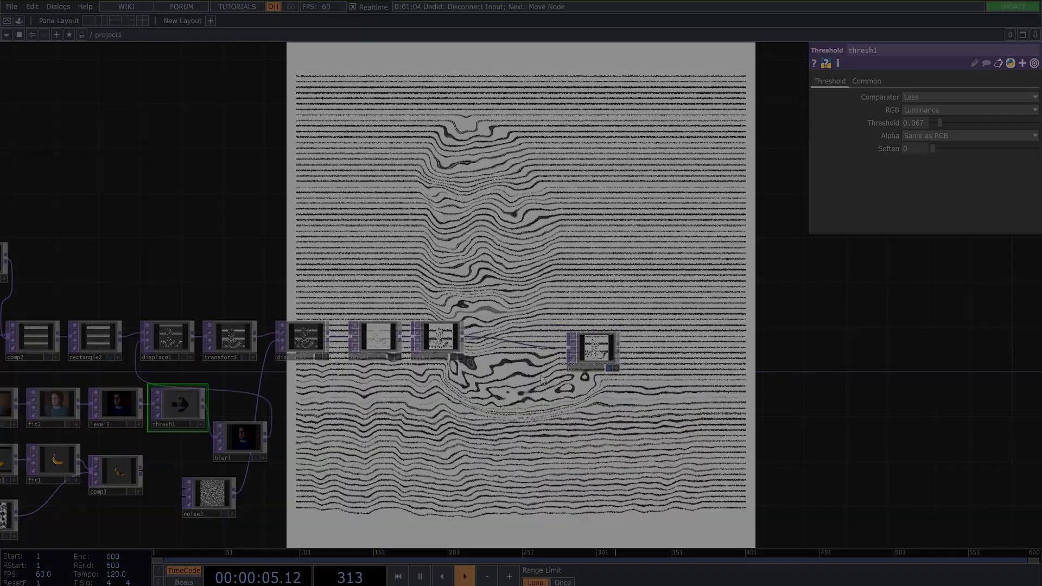